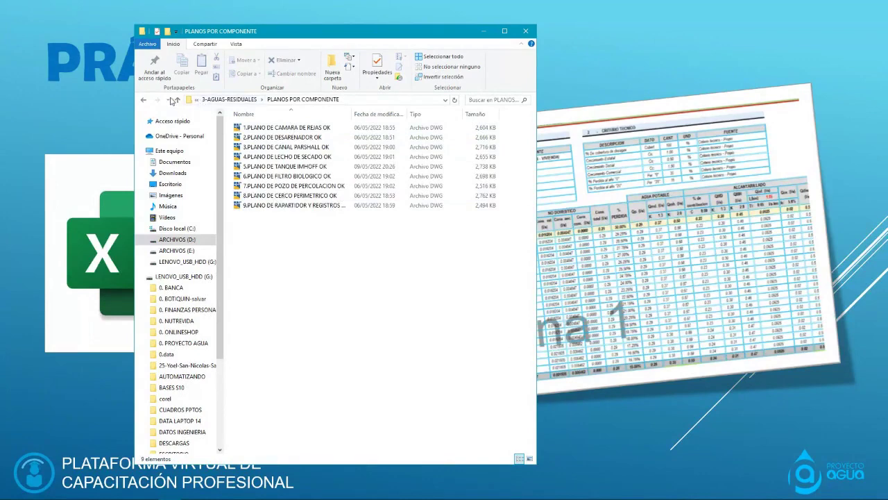
Go up to the 3-AGUAS-RESIDUALES folder and open its PLANTILLAS EXCEL folder
click(177, 99)
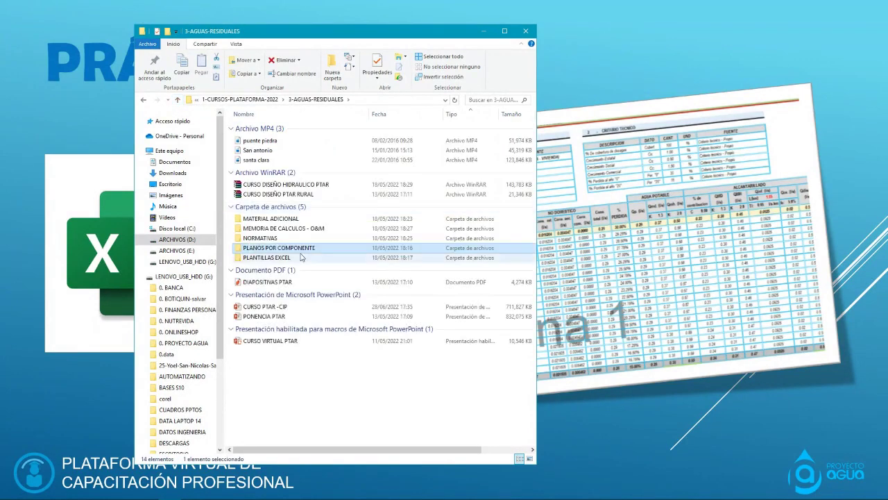
click(302, 257)
double_click(302, 257)
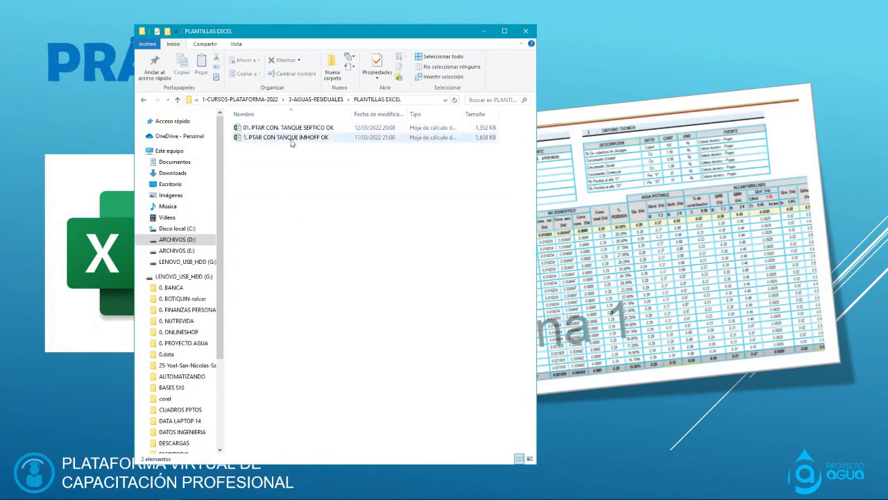
click(178, 100)
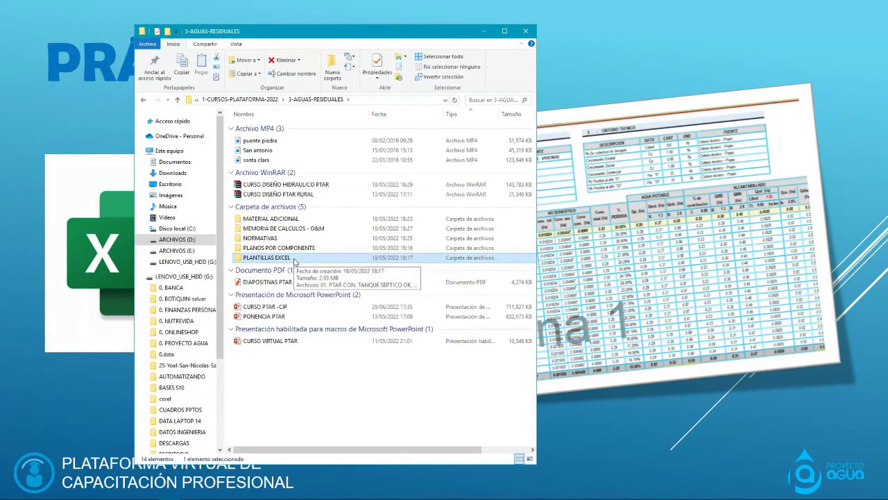
double_click(294, 259)
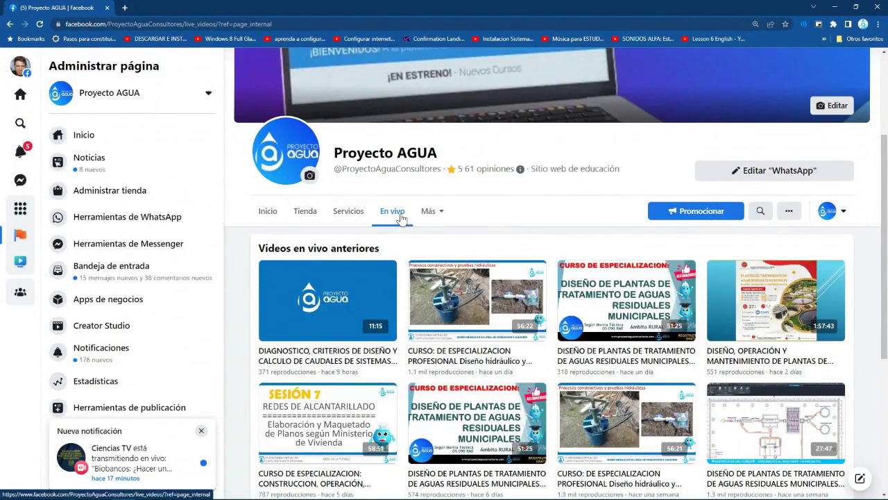
Look through the earlier live videos of the Proyecto AGUA Facebook page and return to its home section
scroll(401, 218, down, 5)
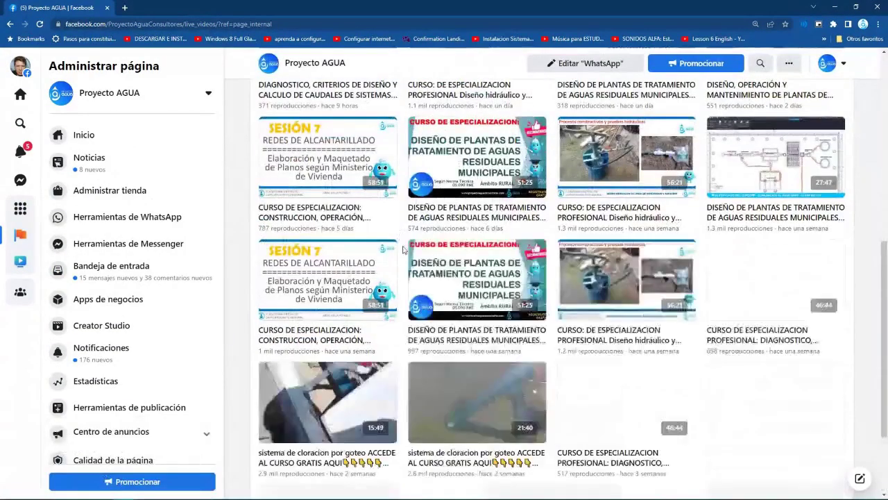
scroll(408, 290, up, 5)
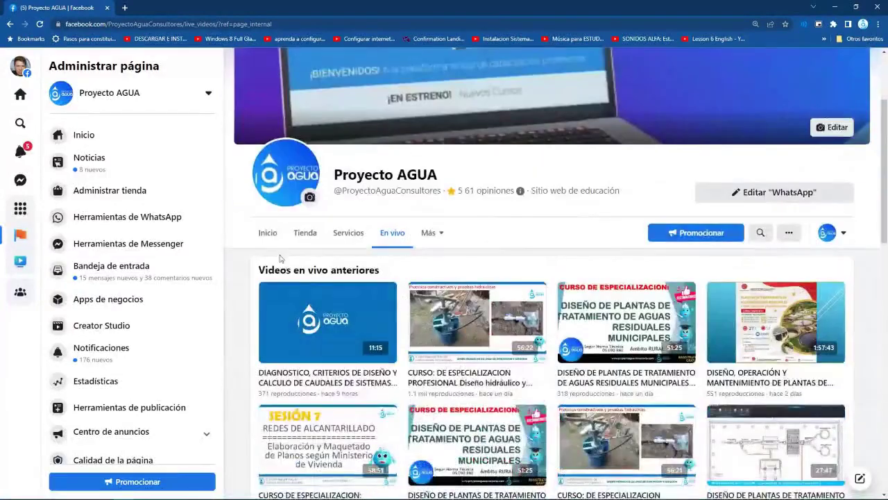
click(265, 234)
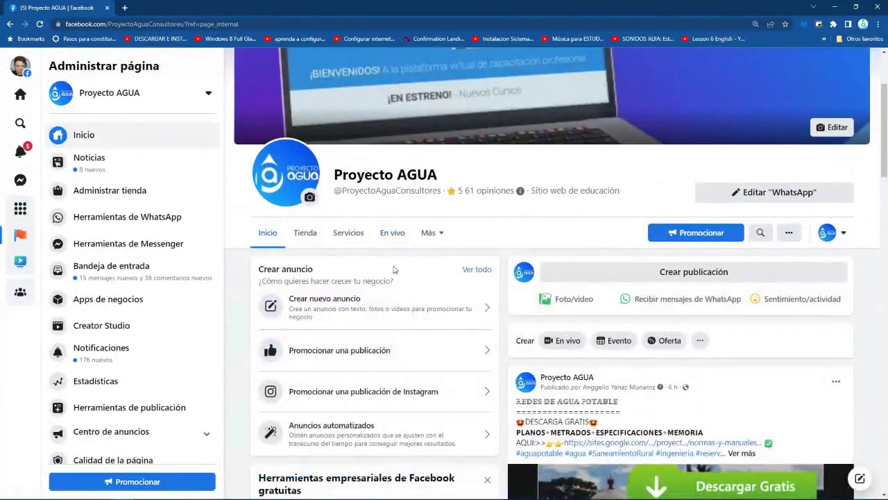
Find the information section of the Proyecto AGUA page and open the website linked there
scroll(394, 271, down, 1)
scroll(395, 271, down, 4)
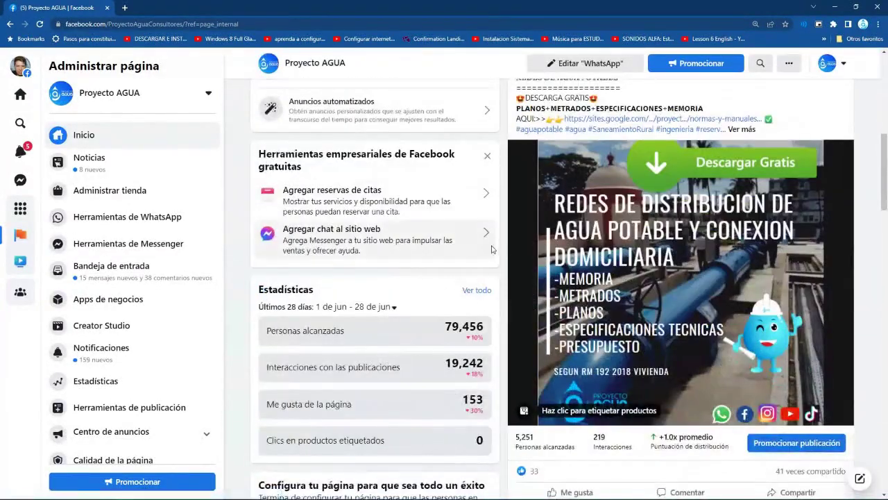
scroll(544, 269, down, 3)
scroll(544, 269, down, 8)
scroll(438, 263, up, 5)
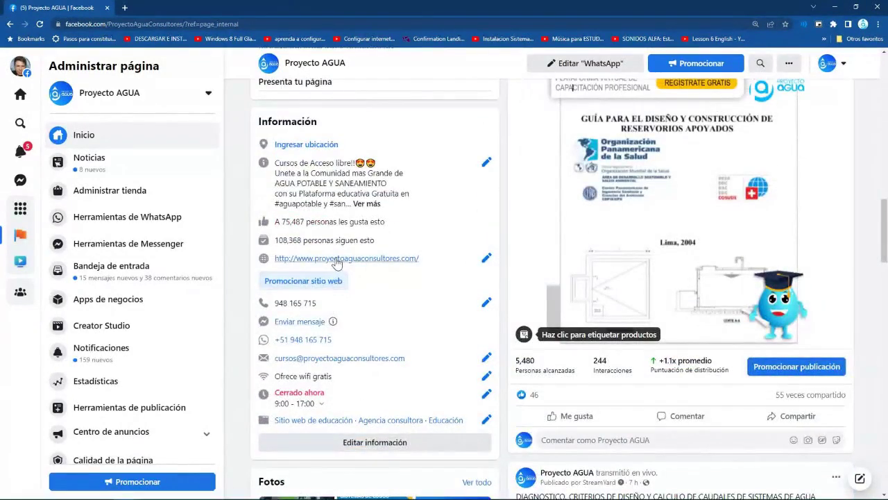
click(340, 260)
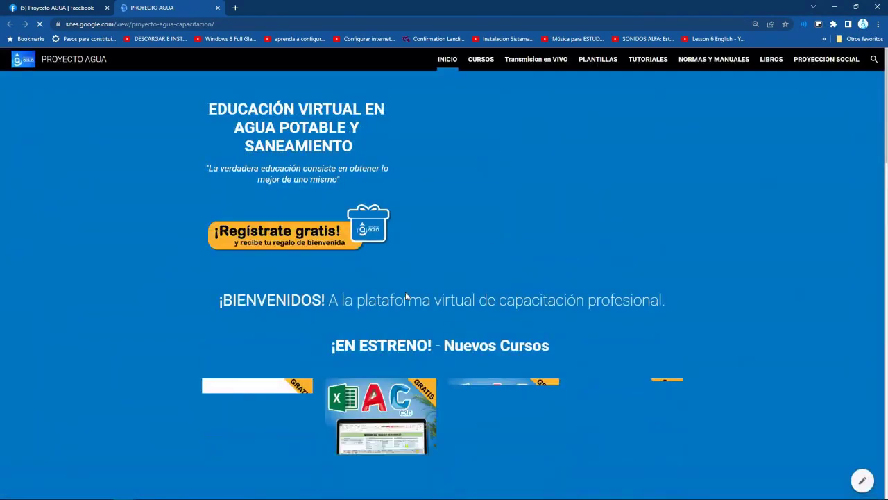
Browse the full course list on the website and open the drip chlorination system installation course
scroll(407, 297, down, 3)
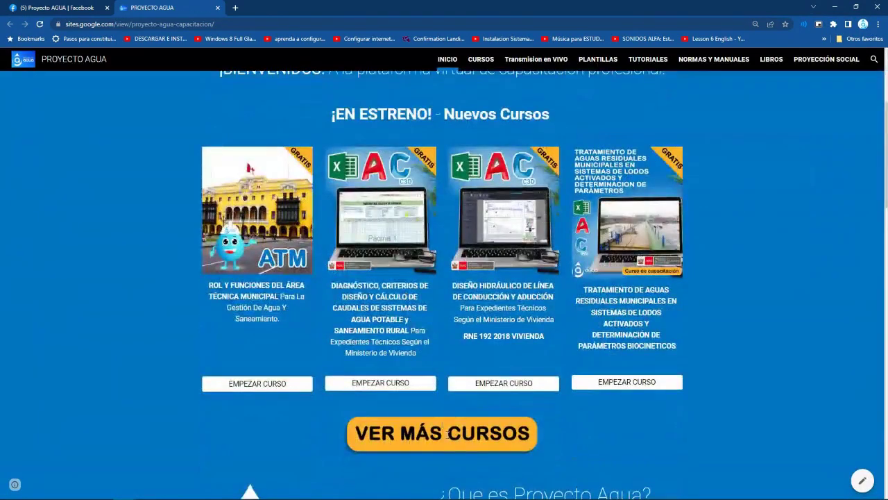
click(448, 438)
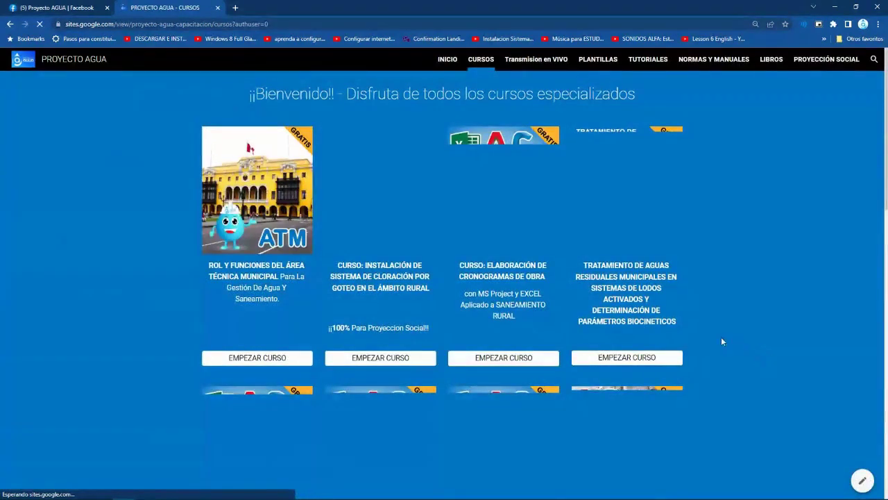
scroll(697, 330, down, 9)
scroll(697, 329, up, 4)
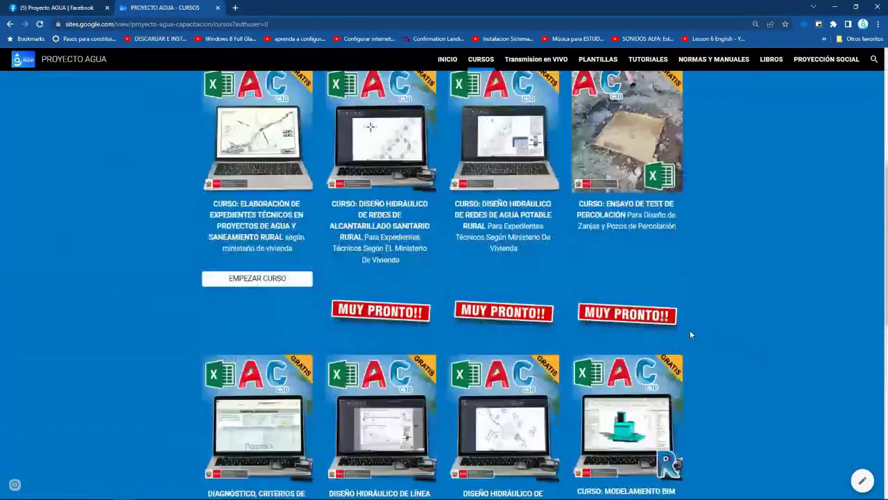
scroll(689, 335, up, 3)
click(401, 221)
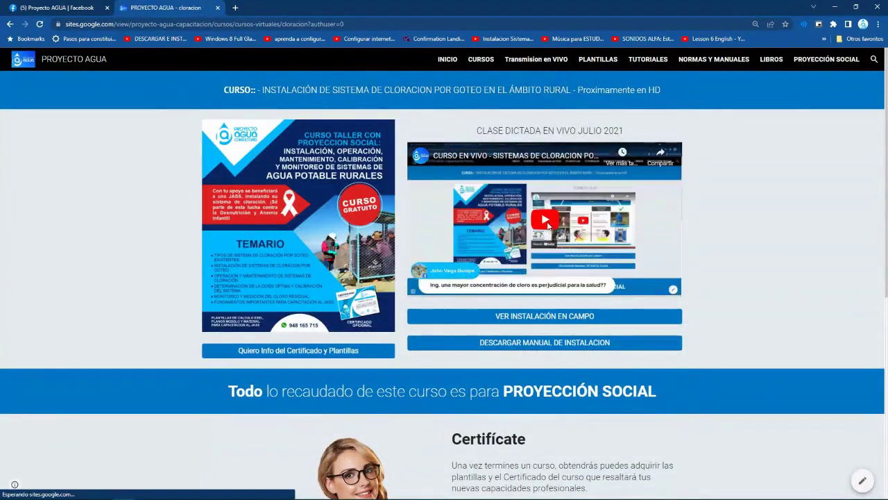
Start and pause the July 2021 live class video, and look over the course's manual and certificate options
click(547, 226)
click(419, 288)
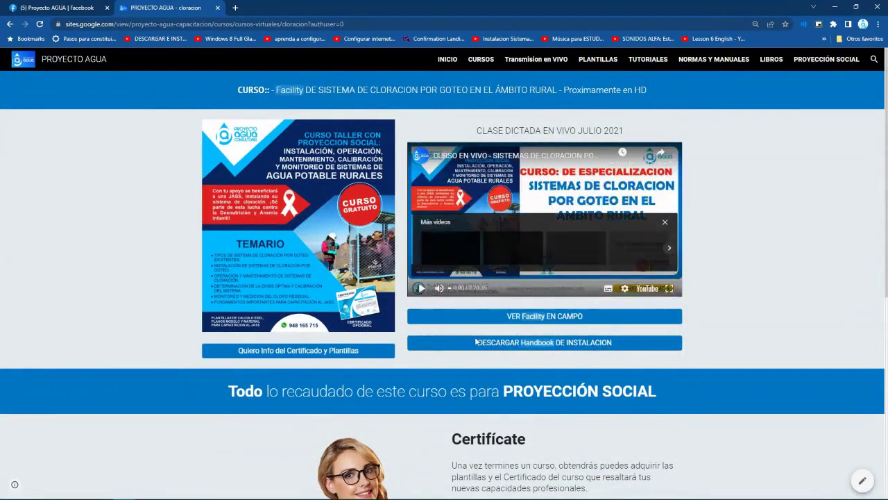
scroll(505, 293, down, 3)
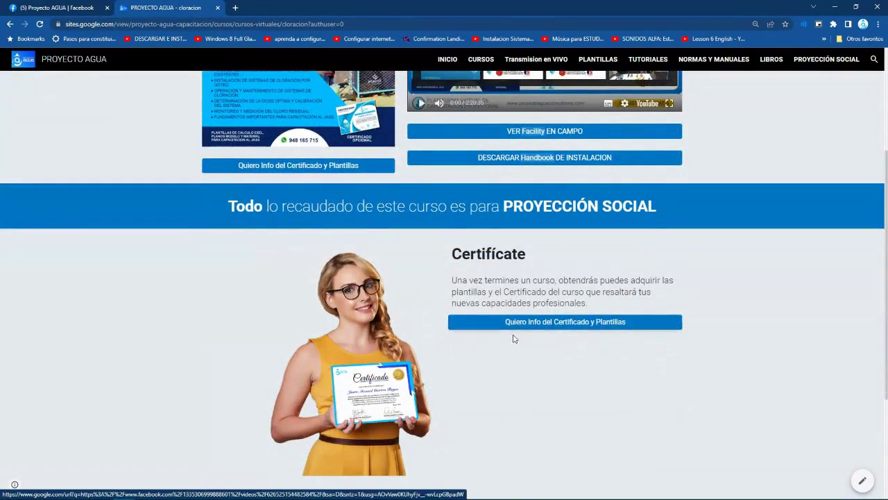
scroll(514, 339, up, 3)
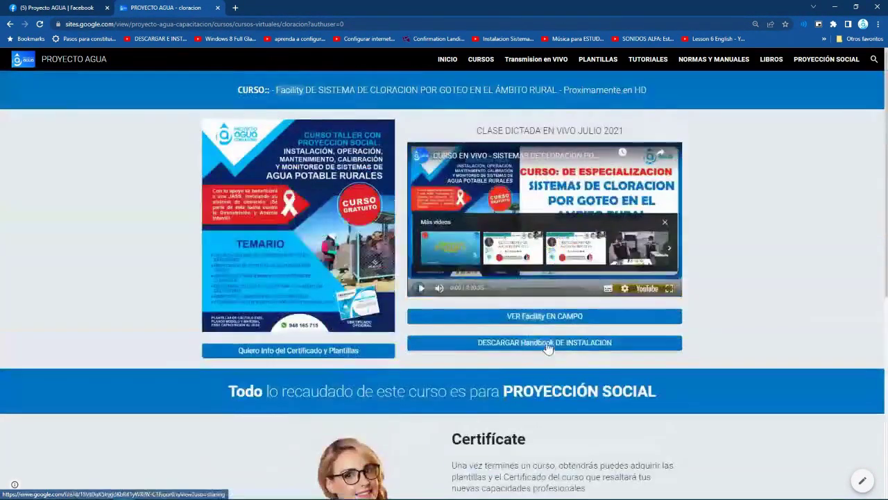
Close the course website, minimize the browser and go back up to the 3-AGUAS-RESIDUALES folder
click(218, 8)
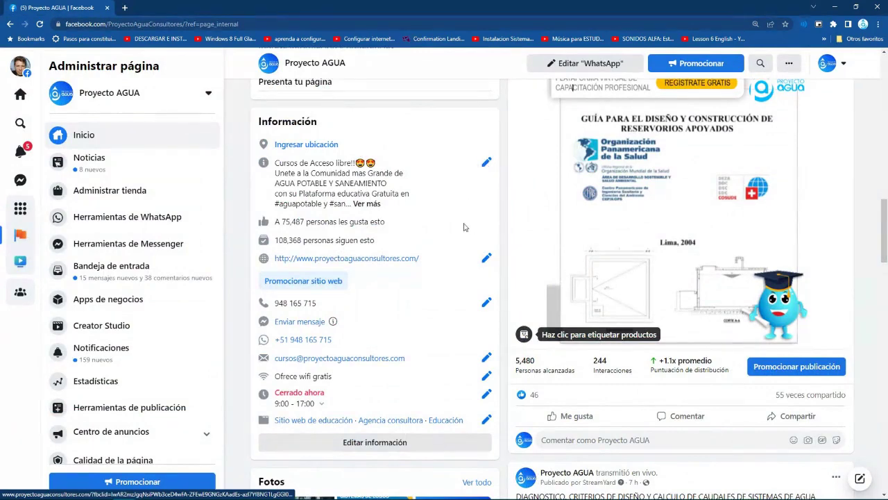
click(834, 8)
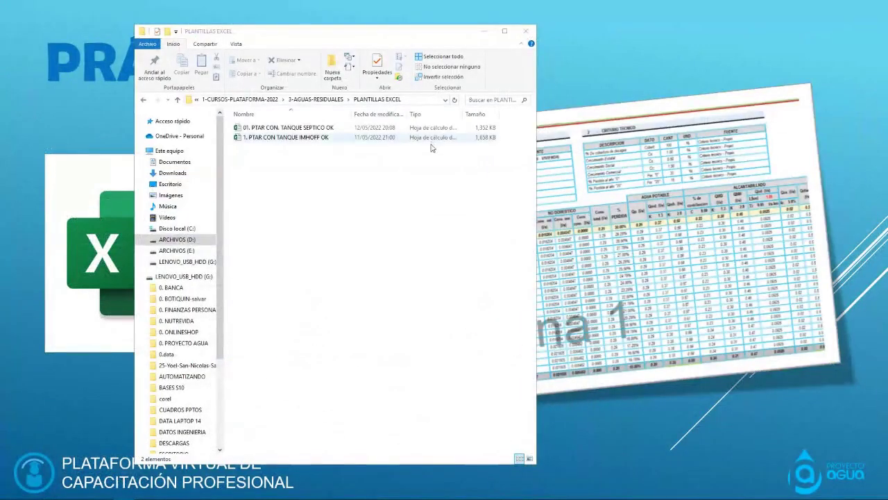
click(177, 99)
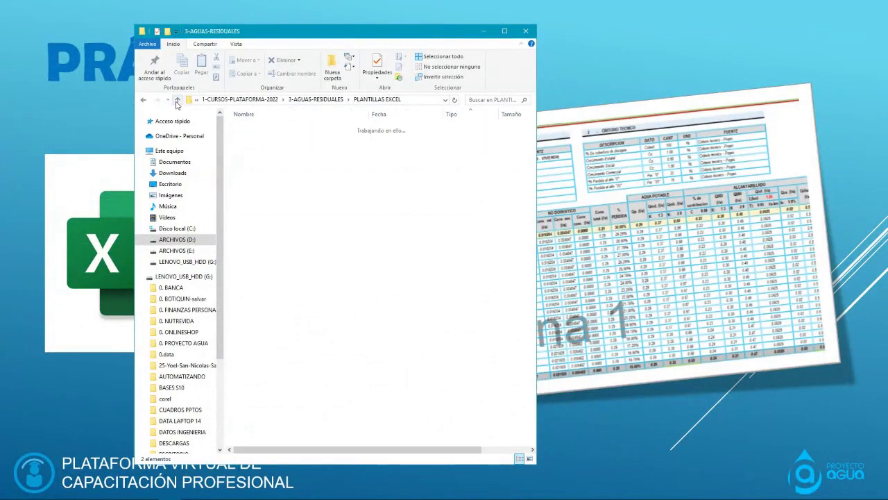
Open the 2.PLANO DE DESARENADOR OK drawing from the PLANOS POR COMPONENTE folder
click(315, 404)
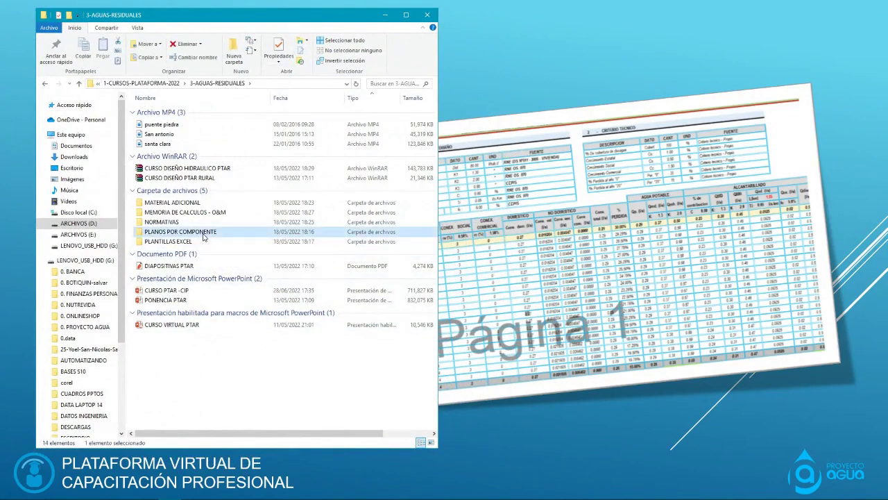
double_click(205, 232)
double_click(213, 120)
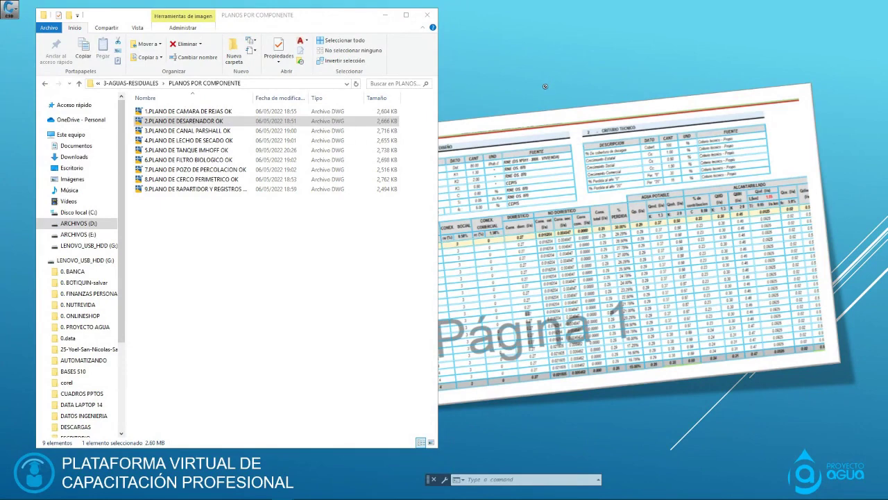
End the slide show and minimize the presentation window to reach the desktop
key(Escape)
click(695, 28)
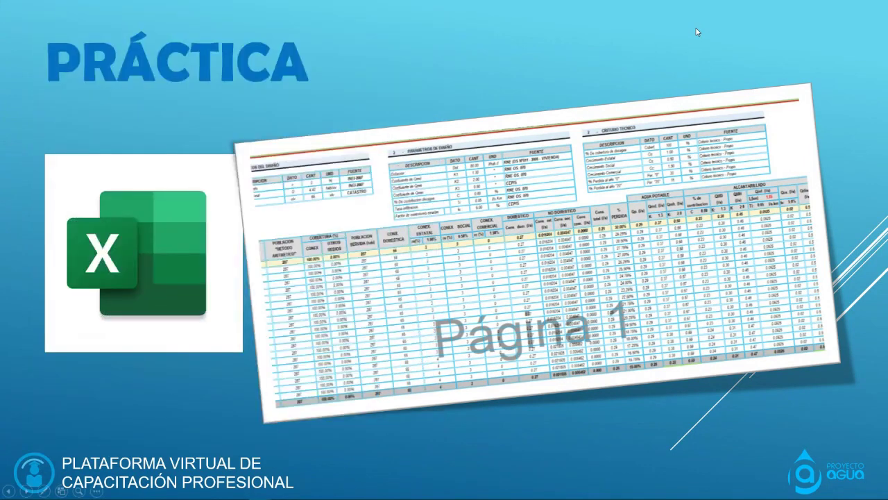
key(Escape)
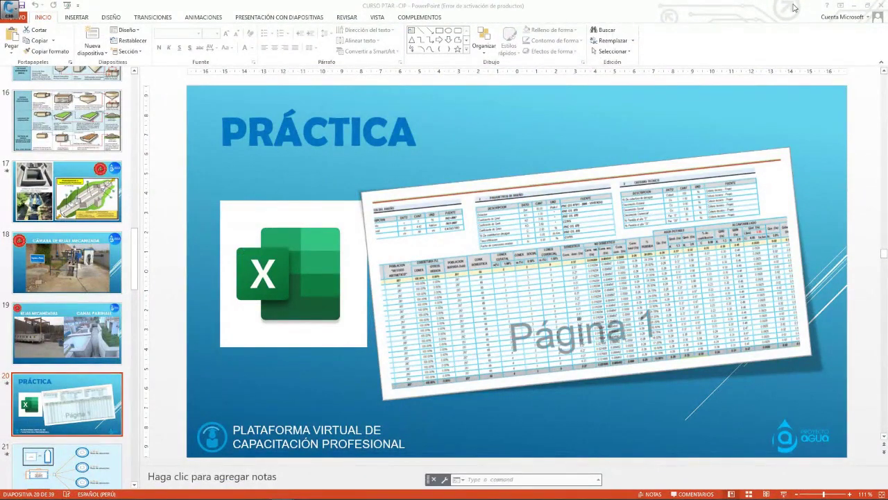
click(847, 8)
click(855, 9)
key(Escape)
key(Escape)
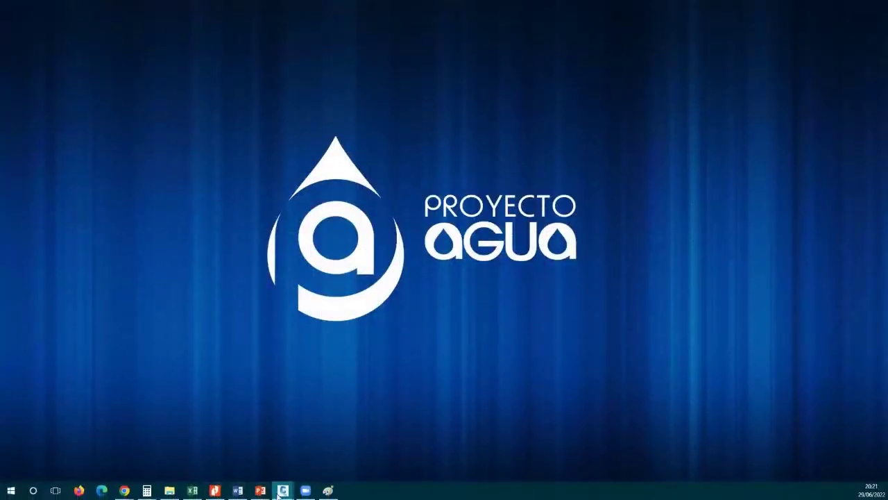
Switch to Civil 3D with the 1.PLANO DE CAMARA DE REJAS OK drawing and maximize its window
mouse_move(278, 494)
click(257, 470)
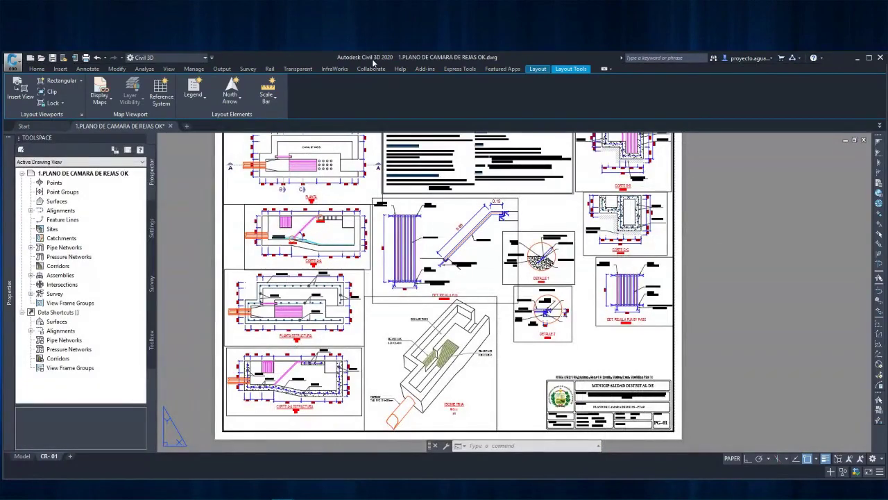
double_click(368, 58)
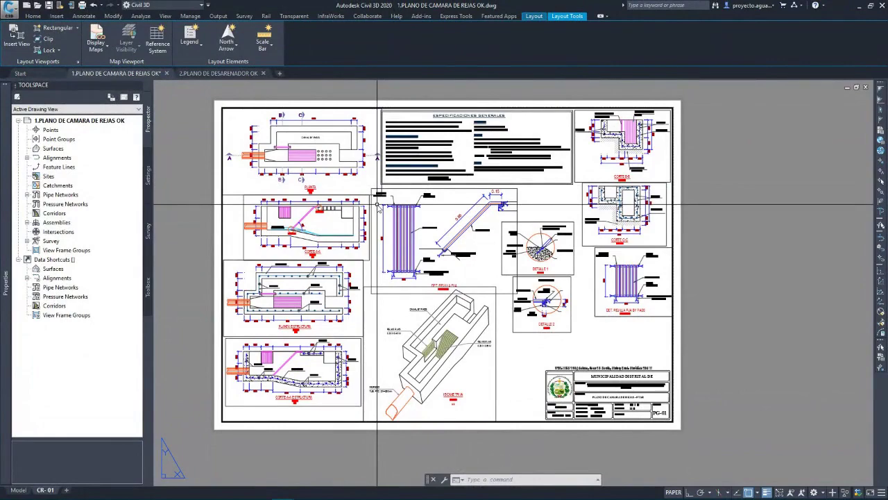
Examine the bar screen chamber's PLANTA view, including the inlet pipe, bypass channel and dimensions
scroll(337, 205, up, 4)
scroll(361, 205, down, 1)
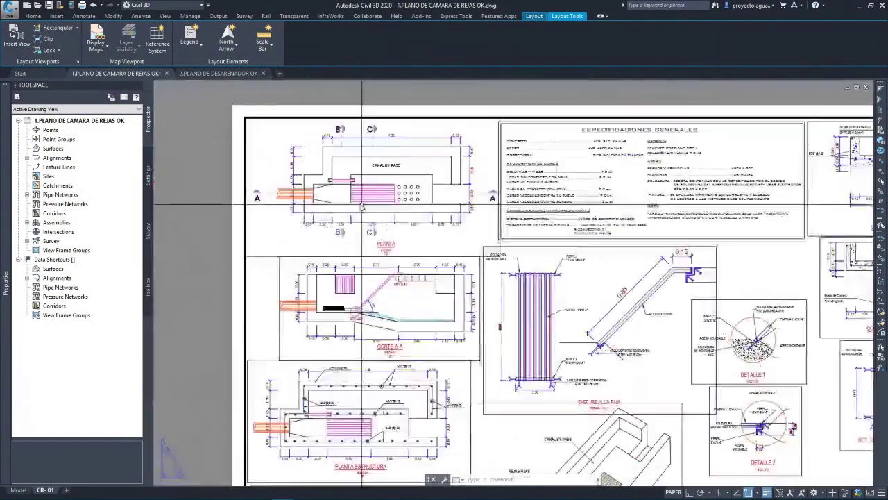
scroll(362, 205, up, 3)
scroll(315, 182, down, 1)
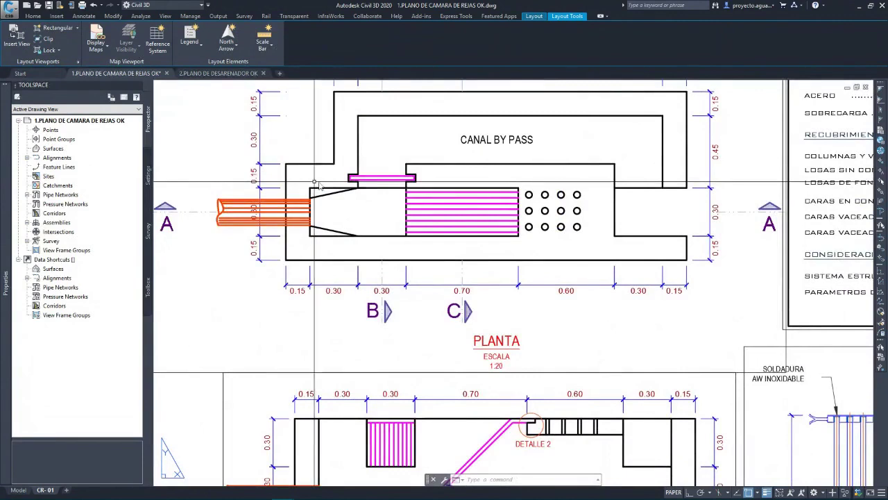
scroll(467, 165, up, 4)
scroll(467, 165, down, 2)
scroll(466, 165, down, 4)
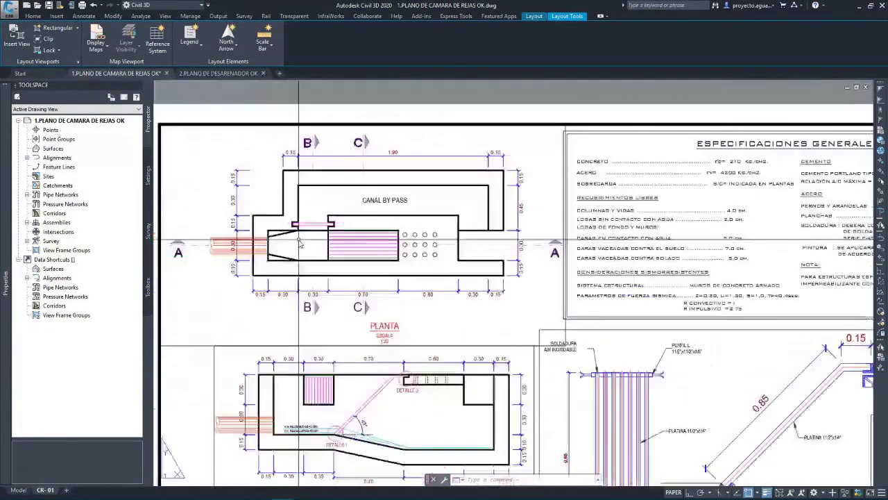
scroll(233, 240, up, 4)
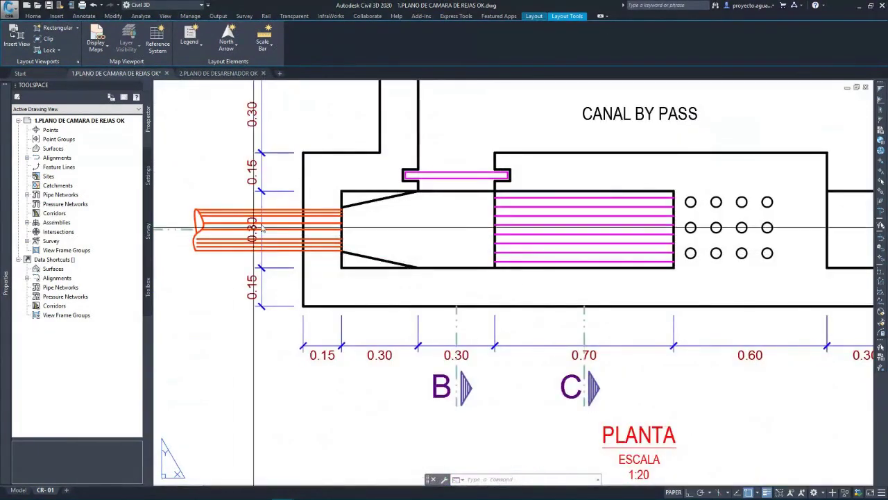
scroll(234, 239, down, 4)
scroll(239, 238, up, 6)
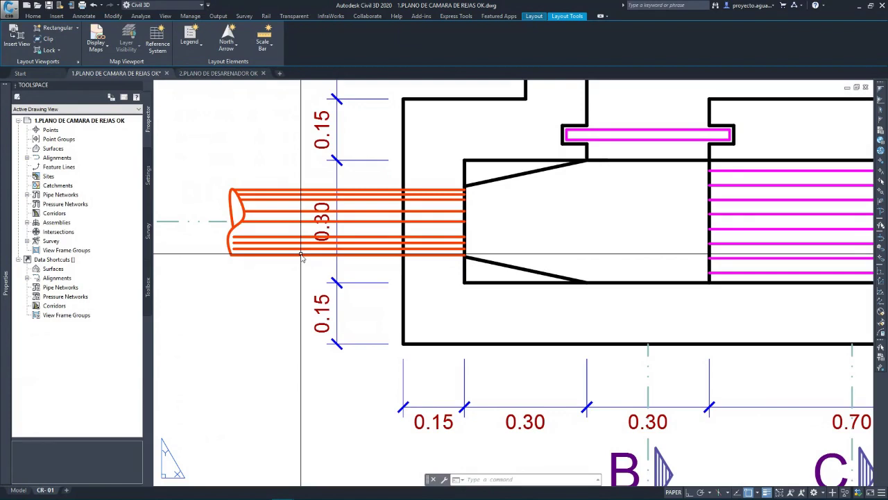
Examine the CORTE A-A section of the bar screen chamber, and return to the view of the whole sheet
scroll(302, 257, down, 8)
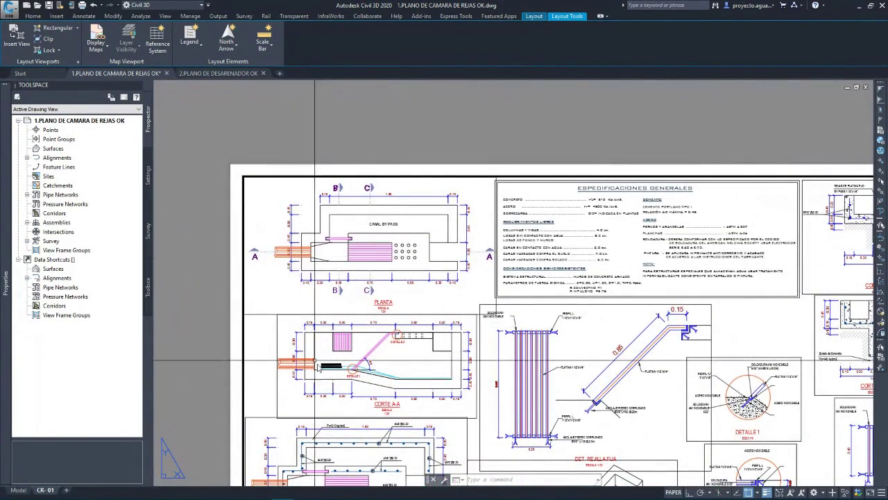
scroll(322, 368, up, 6)
scroll(255, 350, up, 5)
scroll(267, 284, down, 7)
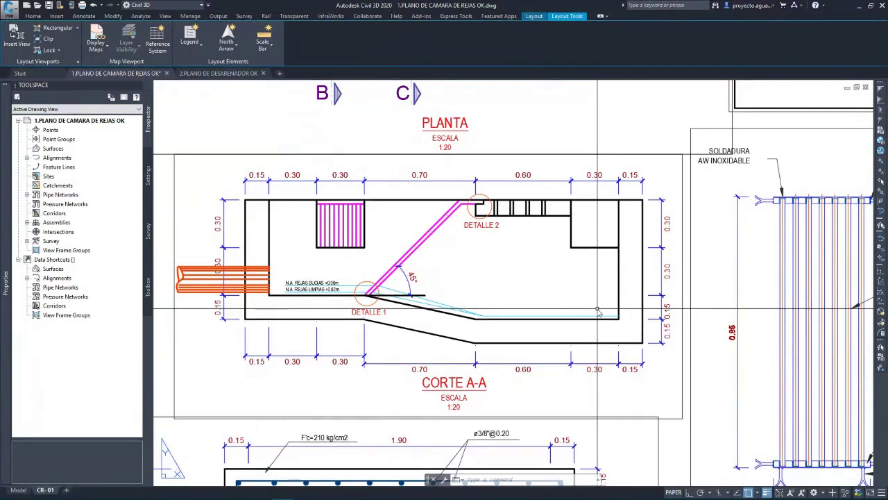
middle_click(301, 131)
middle_click(302, 131)
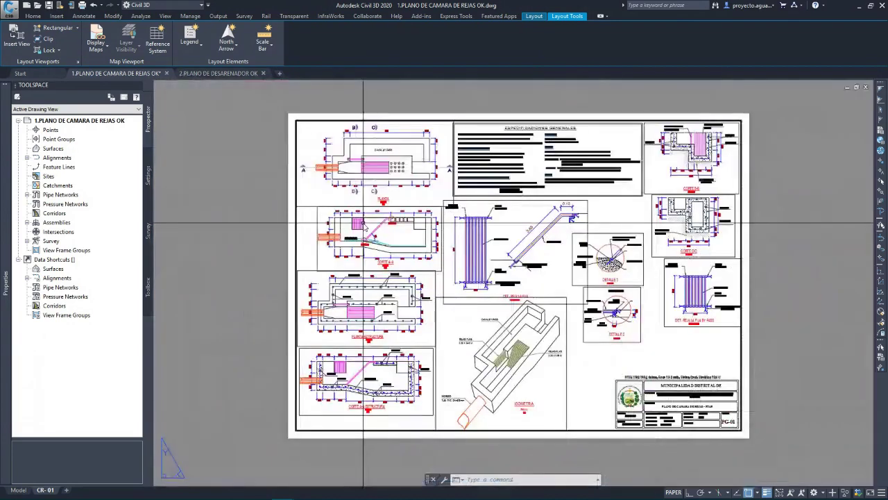
Examine the PLANTA ESTRUCTURA view, including the wall outlines, reinforcement bars and dimensions of the bar screen chamber
scroll(371, 264, up, 7)
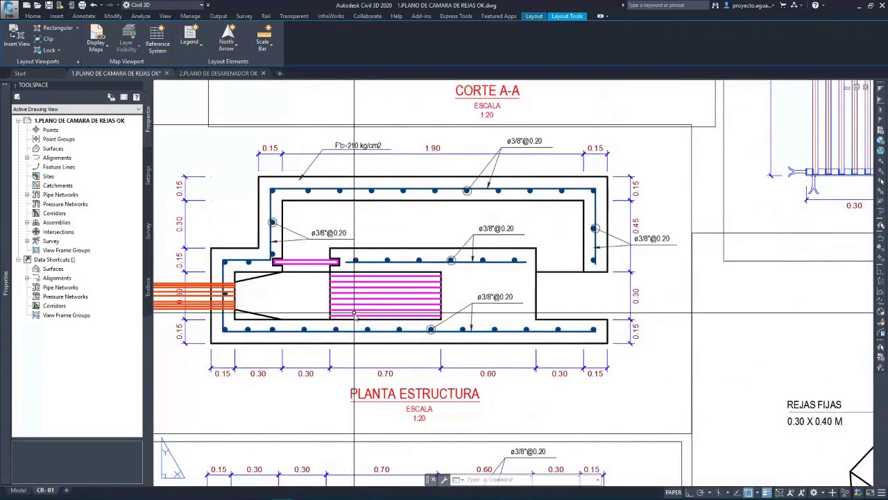
scroll(372, 309, down, 2)
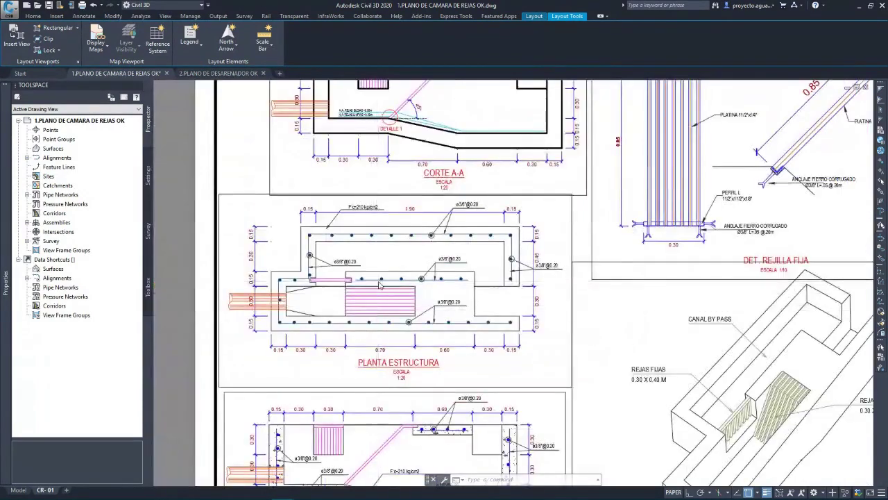
scroll(380, 285, down, 5)
scroll(368, 298, up, 5)
scroll(354, 319, down, 3)
scroll(340, 337, up, 5)
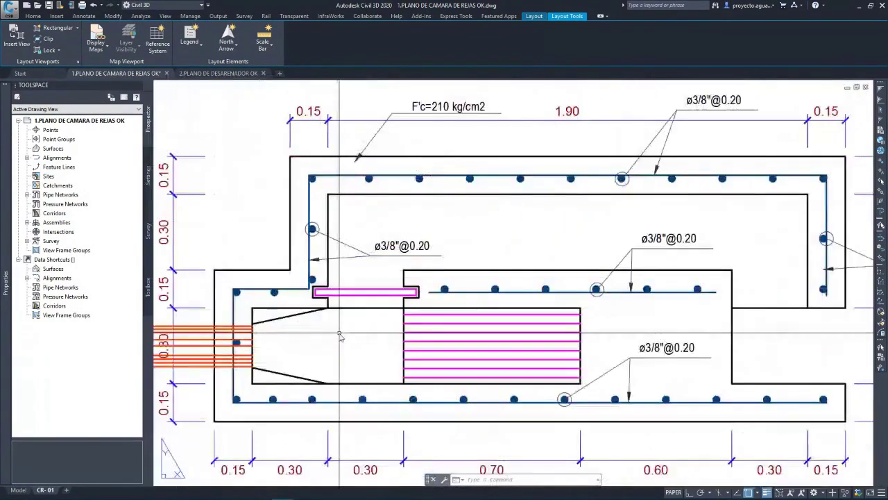
scroll(340, 336, down, 1)
scroll(385, 224, down, 3)
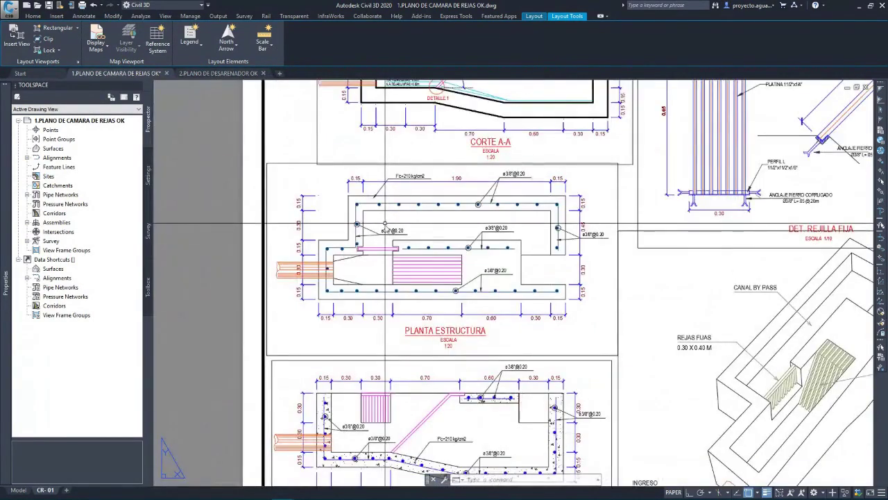
scroll(385, 224, down, 3)
scroll(395, 208, up, 3)
scroll(404, 188, down, 1)
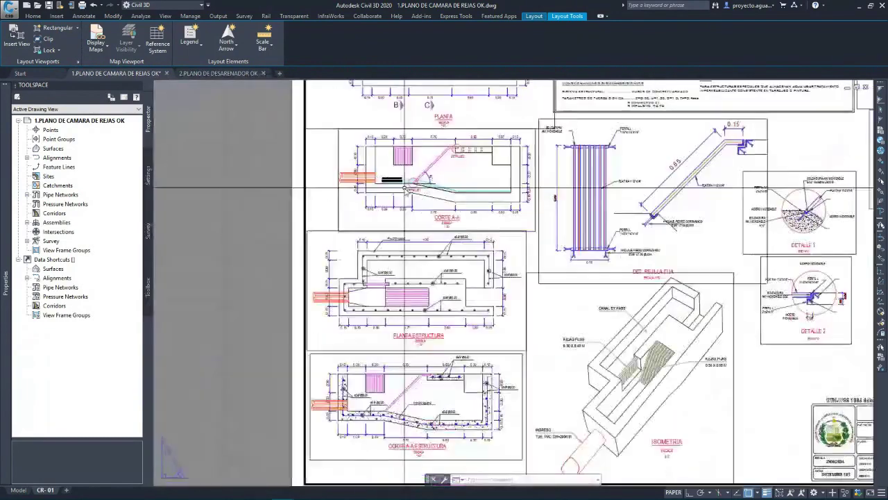
Examine the bypass grate seated in its wall slots and the main grate in the PLANTA ESTRUCTURA view
scroll(405, 187, up, 5)
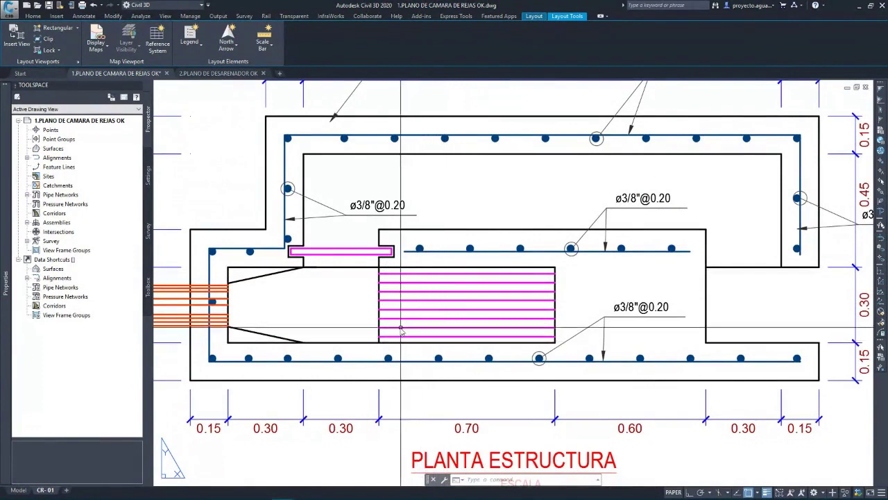
scroll(338, 251, up, 5)
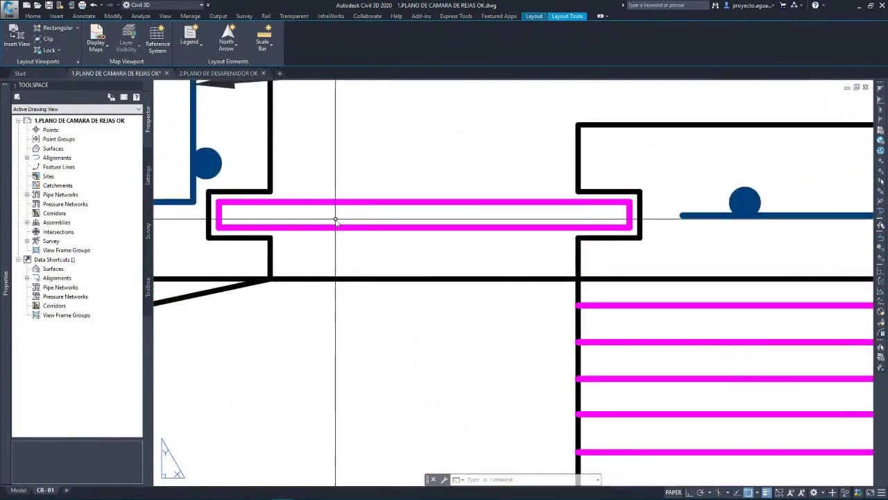
scroll(336, 220, down, 5)
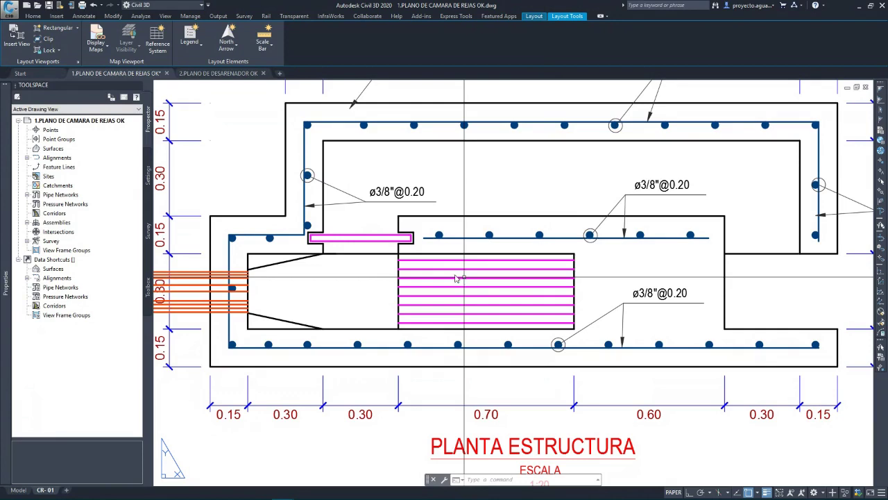
scroll(456, 278, down, 6)
Examine the CORTE A-A ESTRUCTURA section, focusing on the inclined grate, sloped floor and floor reinforcement
scroll(336, 321, up, 3)
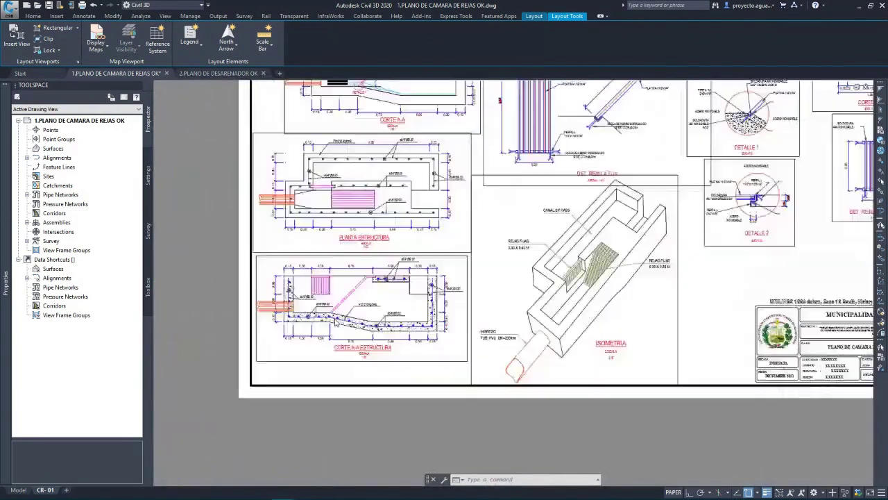
scroll(336, 321, up, 3)
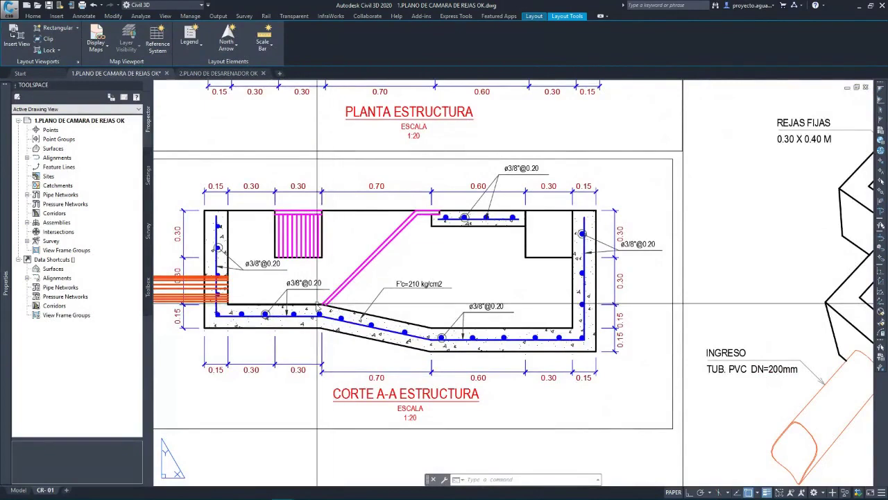
scroll(317, 303, up, 4)
scroll(444, 208, down, 3)
scroll(475, 166, up, 1)
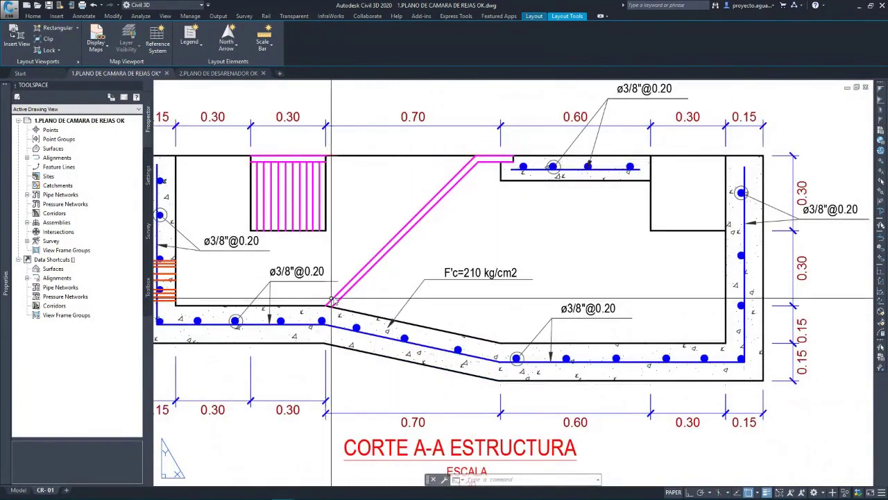
scroll(331, 299, down, 5)
Compare the main and bypass grates between the PLANTA ESTRUCTURA view and the CORTE A-A ESTRUCTURA section
scroll(376, 197, up, 6)
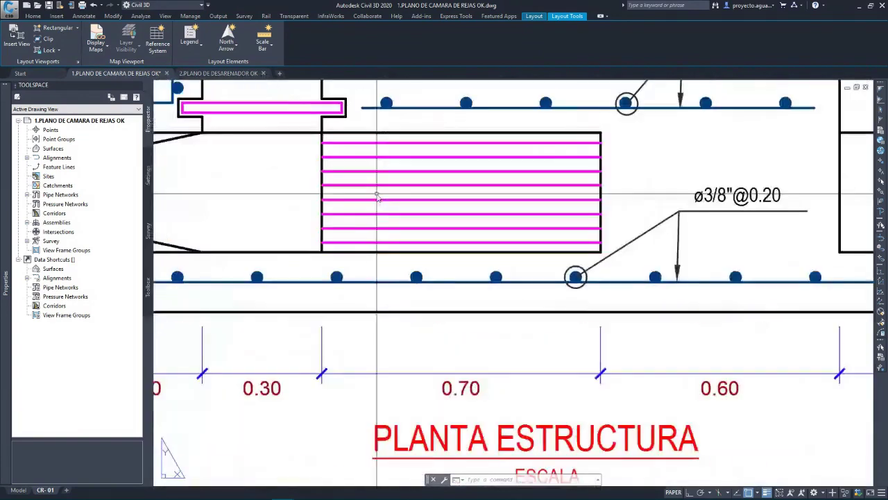
scroll(434, 293, down, 6)
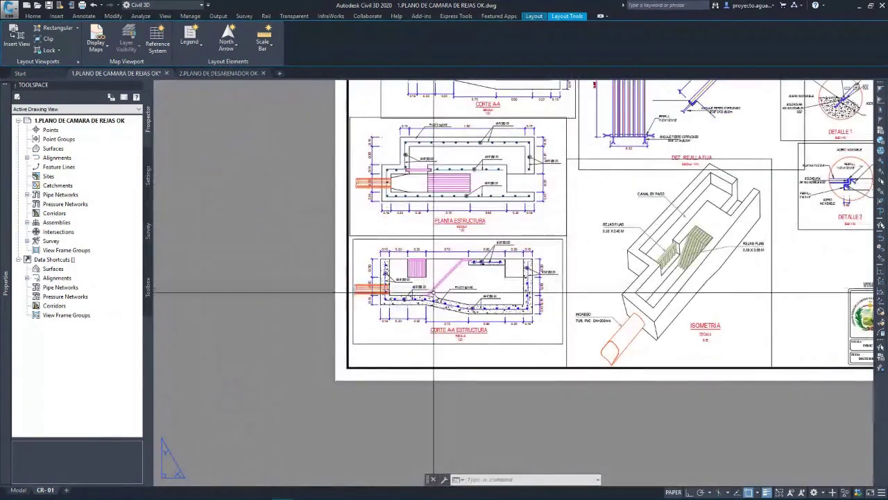
scroll(433, 293, up, 5)
scroll(415, 125, down, 3)
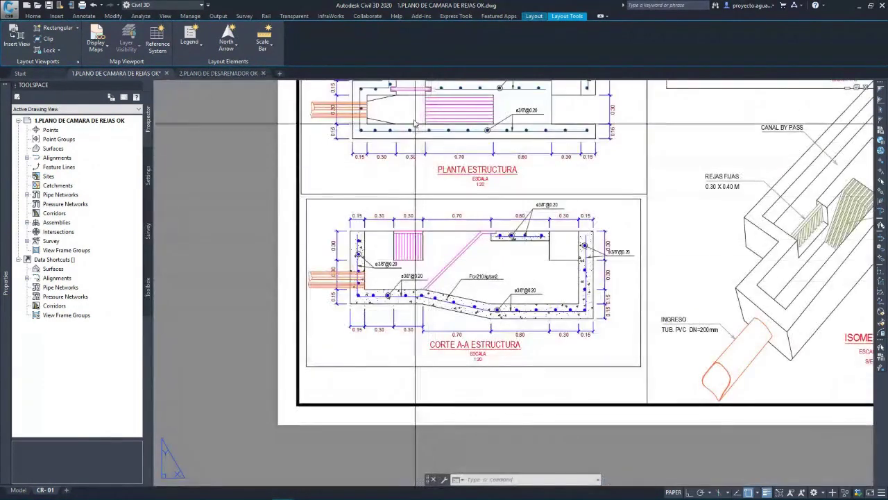
scroll(388, 152, up, 9)
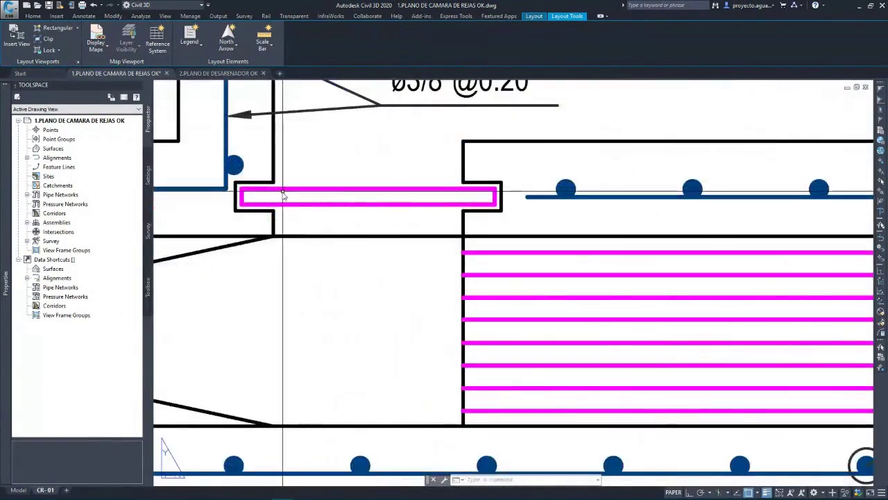
scroll(391, 198, down, 5)
scroll(390, 318, up, 6)
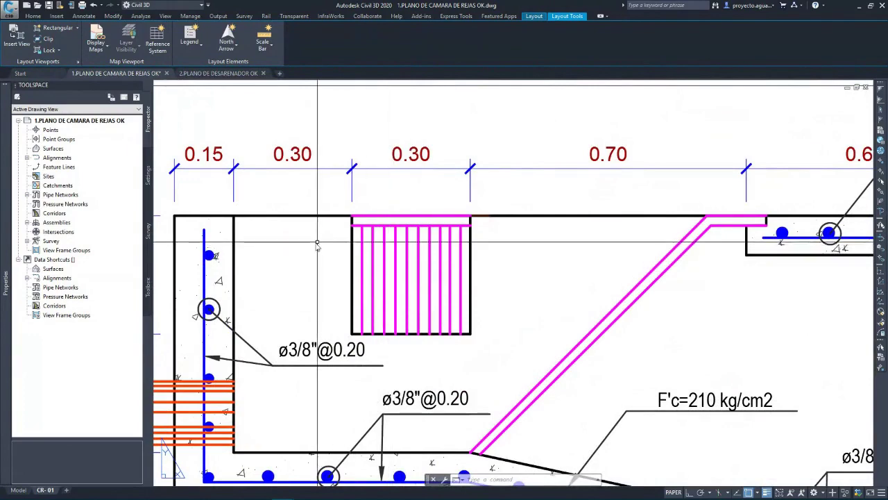
Examine the upper slab beside the inclined grate in CORTE A-A ESTRUCTURA, and return to the view of the whole sheet
scroll(317, 243, down, 5)
scroll(381, 263, up, 4)
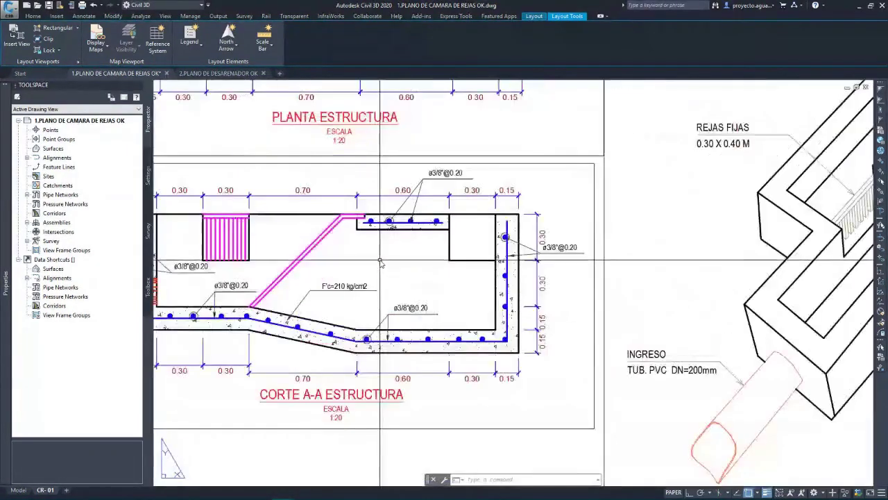
scroll(416, 243, up, 6)
scroll(317, 206, down, 4)
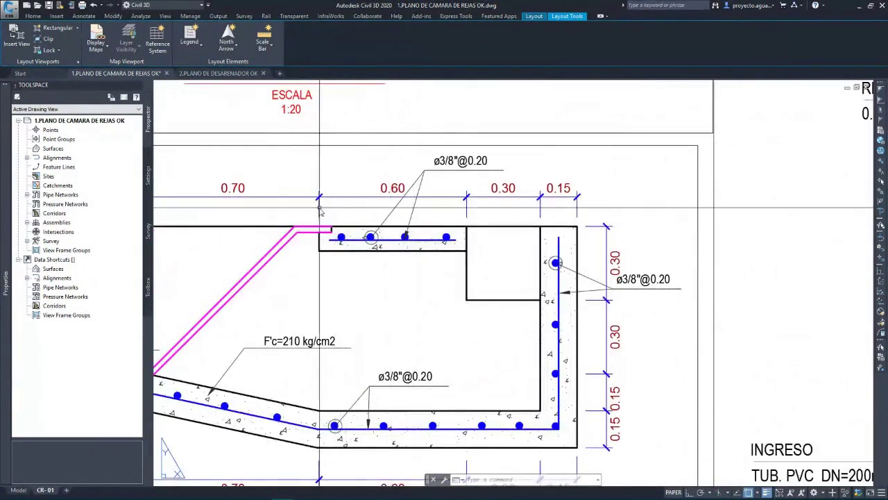
scroll(403, 225, down, 4)
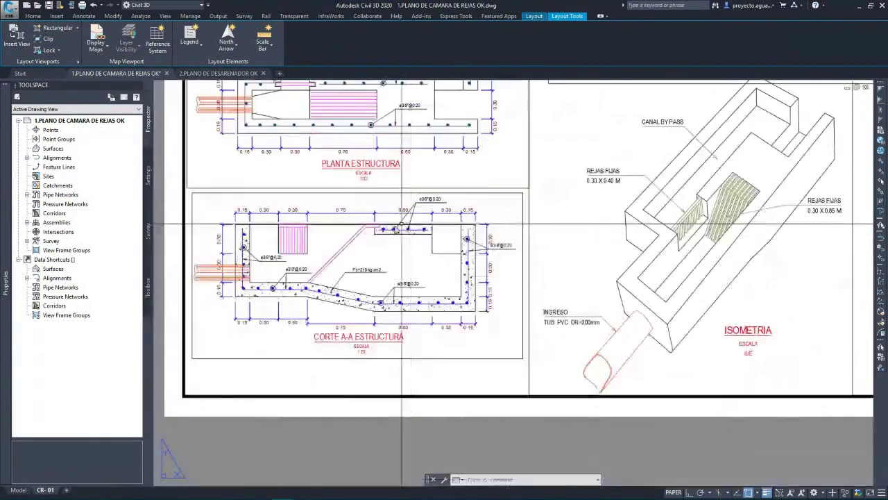
scroll(399, 224, up, 6)
scroll(354, 219, down, 12)
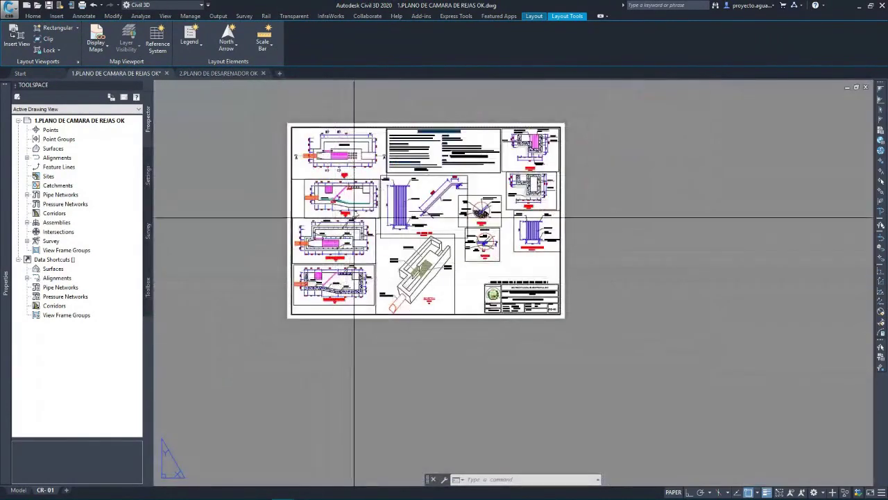
Examine the perforated slab beside the main grate in the PLANTA view and the CORTE A-A section
scroll(399, 137, up, 12)
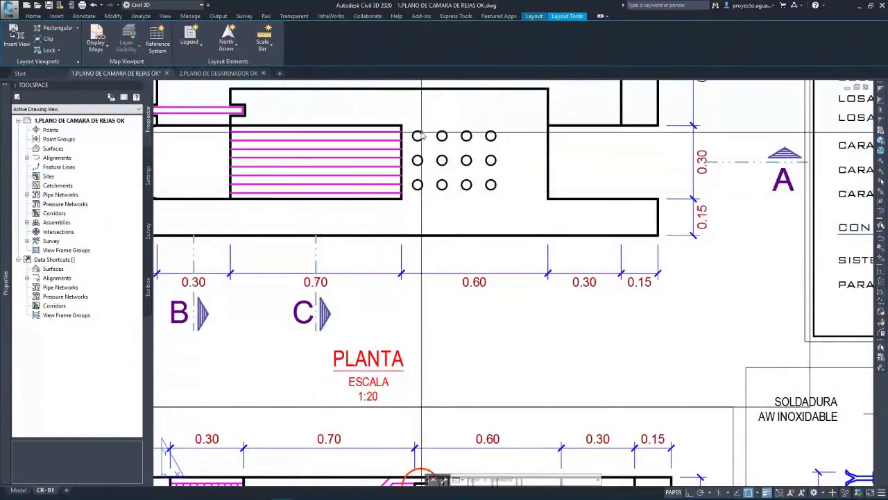
scroll(449, 150, down, 8)
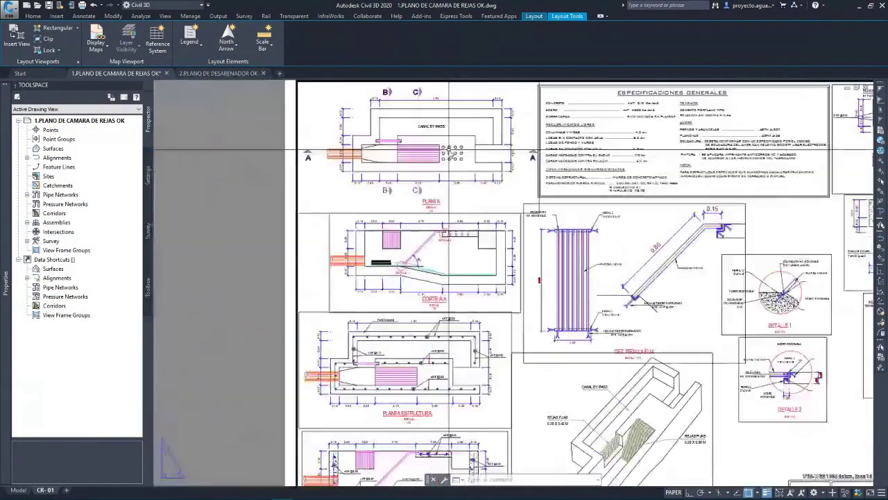
scroll(474, 265, up, 5)
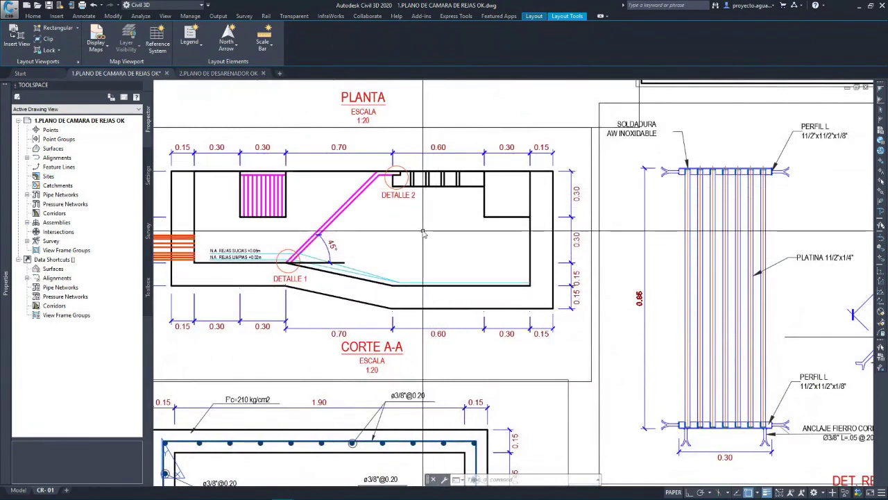
scroll(422, 231, down, 8)
scroll(409, 232, up, 9)
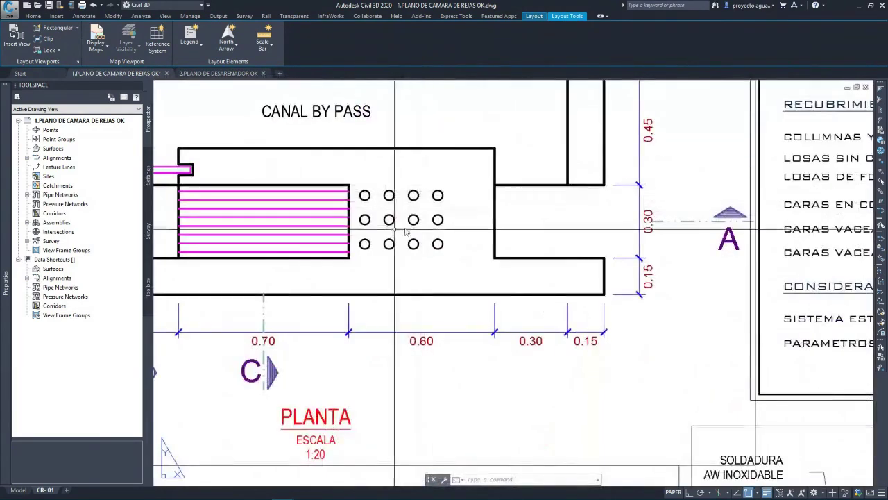
scroll(401, 197, down, 4)
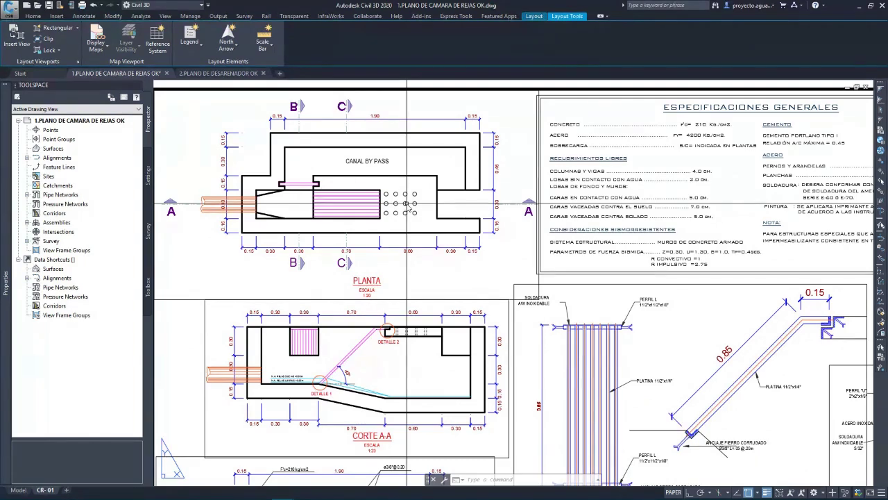
scroll(408, 204, down, 5)
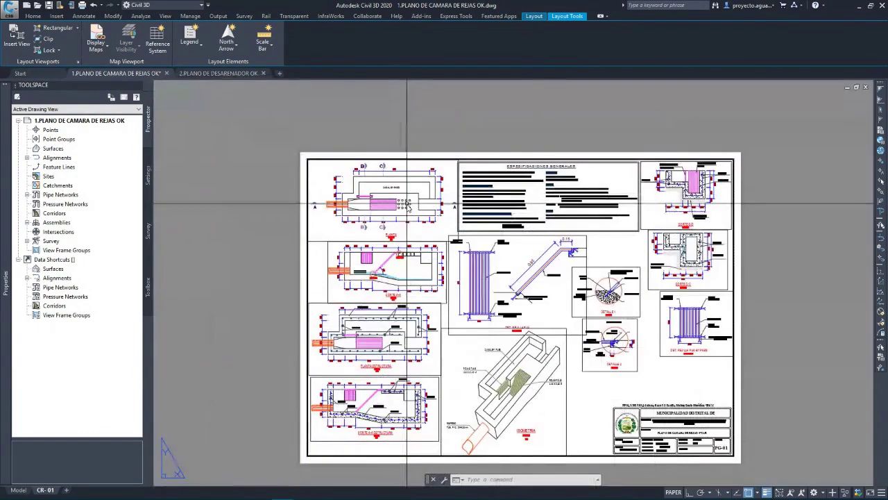
Examine the ISOMETRIA view of the chamber, including the bypass channel, both fixed grates and the inlet pipe
scroll(394, 295, up, 5)
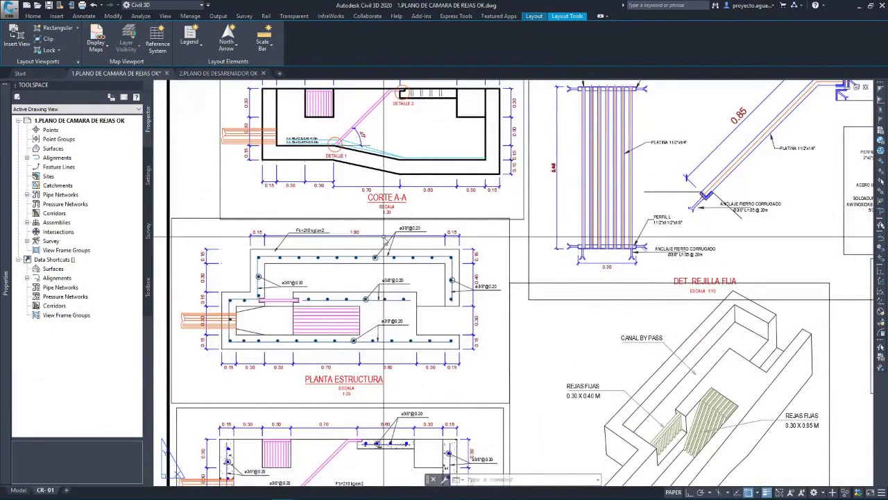
scroll(516, 350, down, 5)
scroll(516, 351, up, 5)
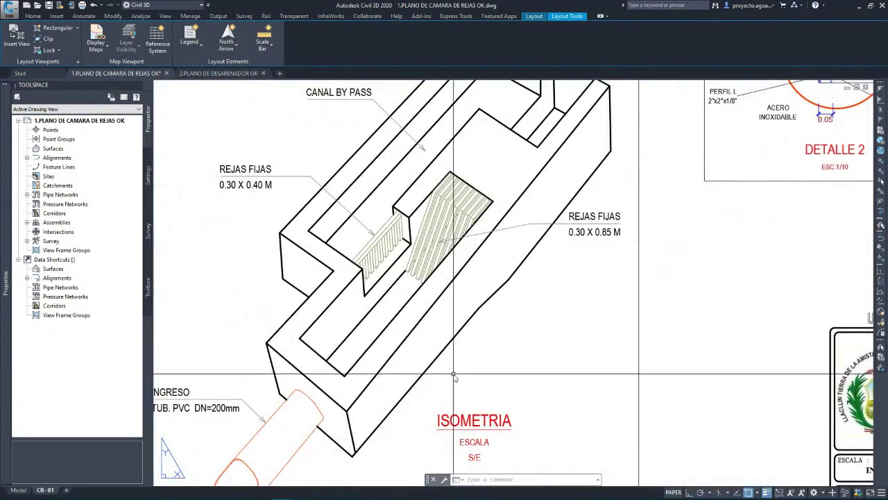
scroll(537, 338, down, 5)
scroll(476, 318, up, 5)
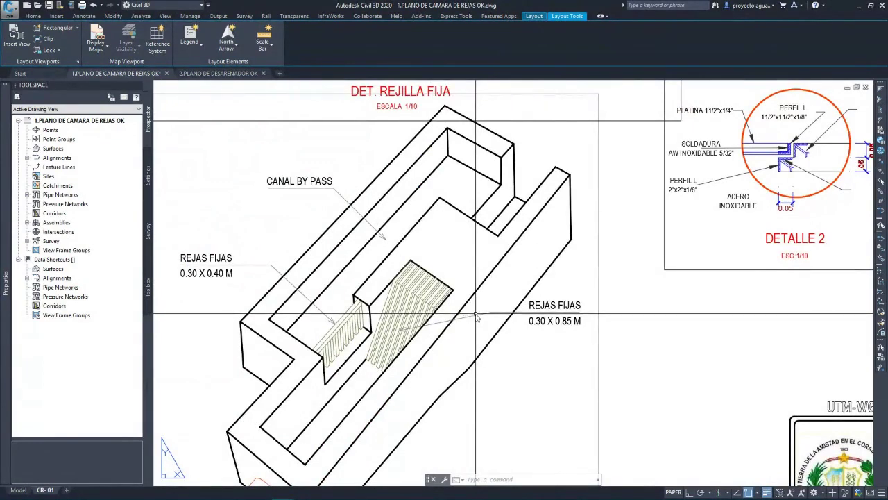
scroll(476, 317, up, 2)
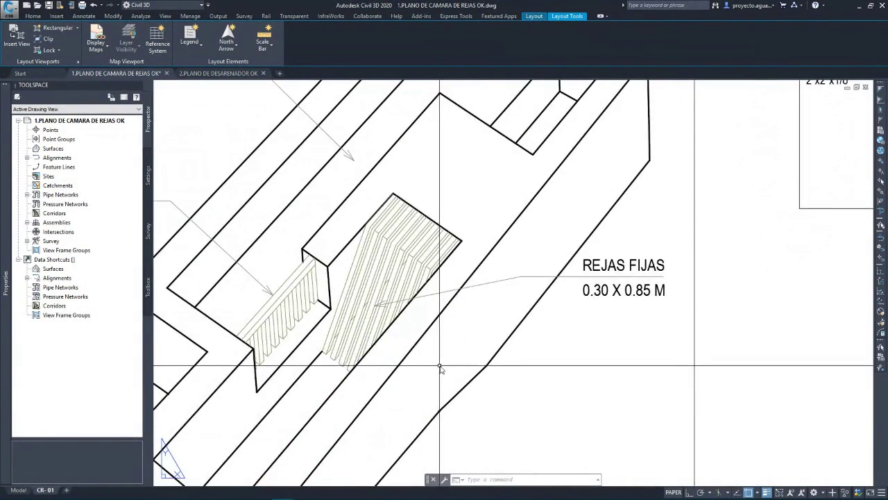
scroll(441, 356, down, 2)
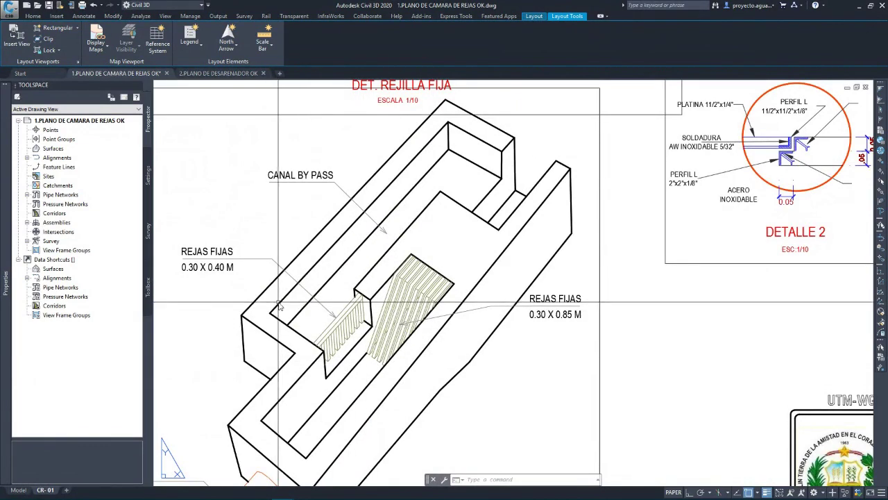
scroll(284, 305, down, 1)
scroll(408, 328, down, 2)
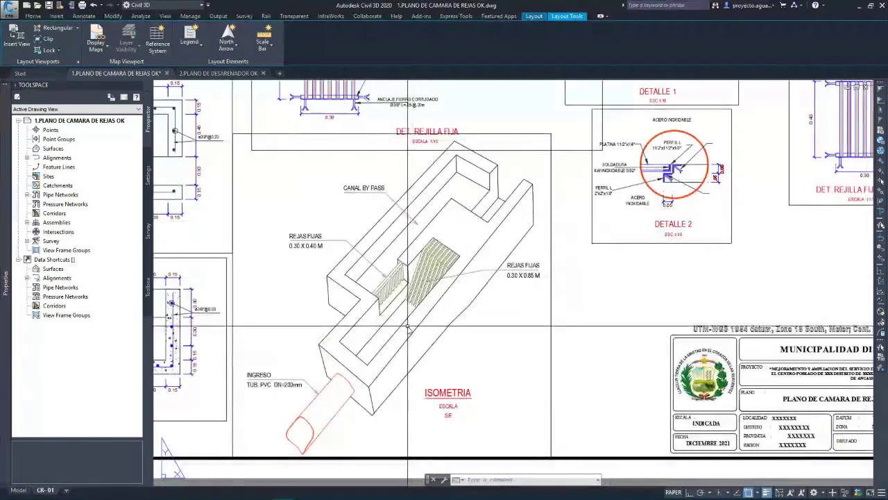
scroll(408, 328, up, 2)
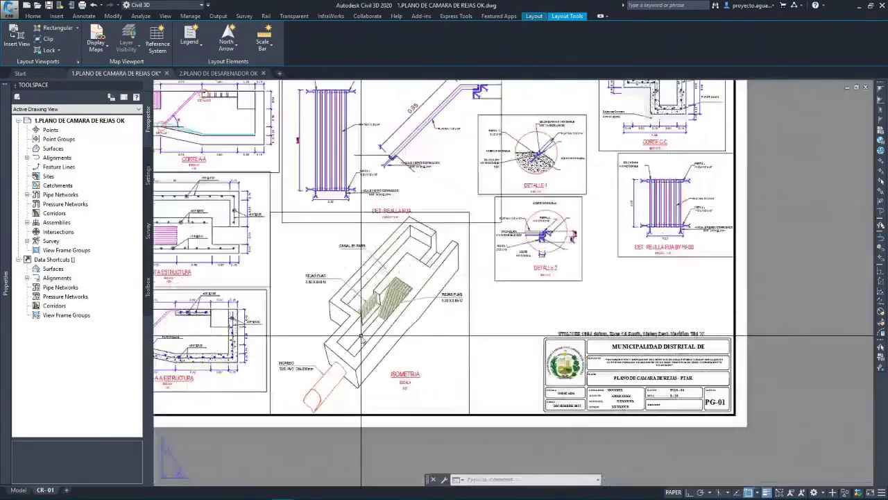
Examine the DETALLE 1 and DETALLE 2 grate connections, and return to the main grate in the ISOMETRIA view
scroll(360, 337, down, 3)
scroll(361, 336, down, 1)
scroll(479, 233, up, 4)
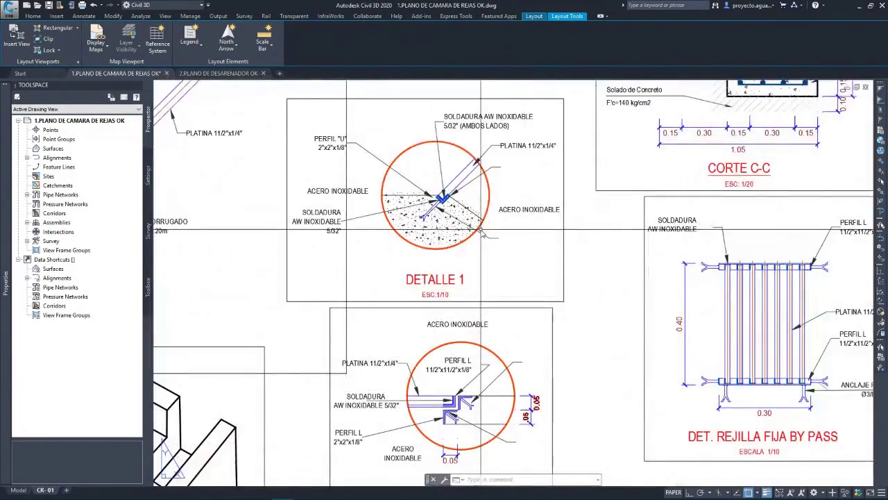
scroll(479, 233, down, 3)
scroll(308, 378, up, 4)
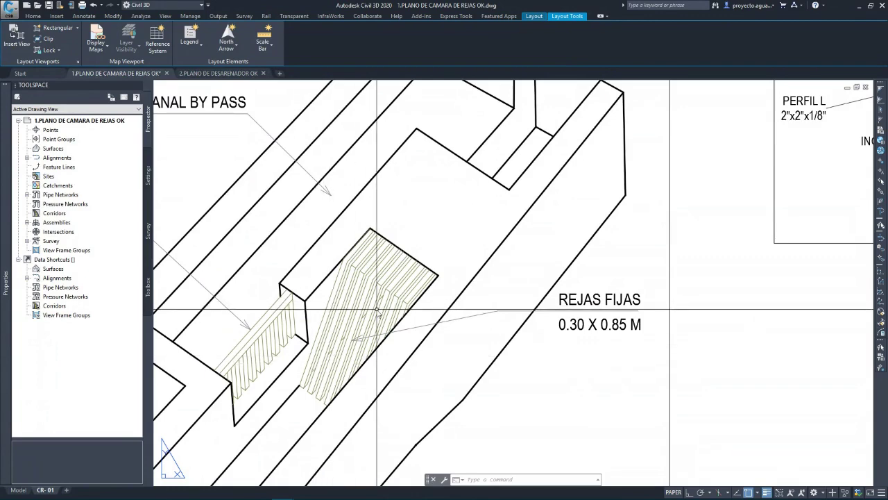
Examine the DETALLE 2 connection between the grate's flat bars and the L profiles
scroll(377, 308, down, 2)
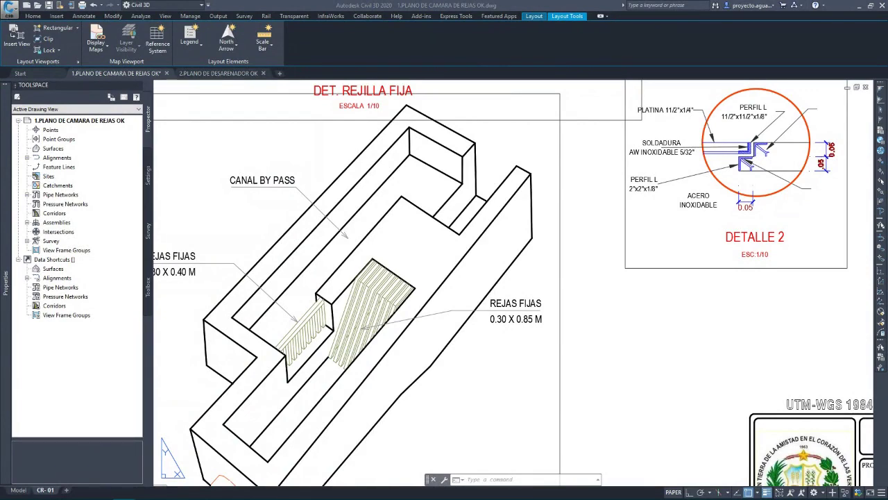
scroll(413, 233, down, 6)
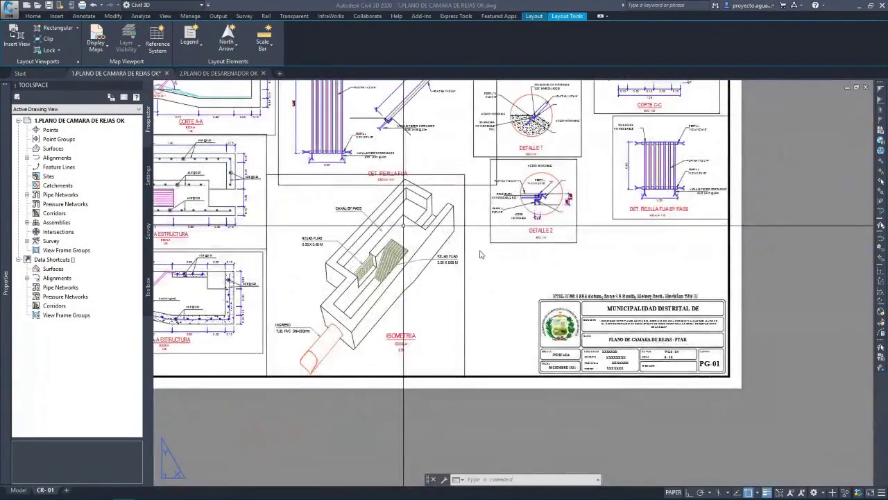
scroll(485, 265, up, 12)
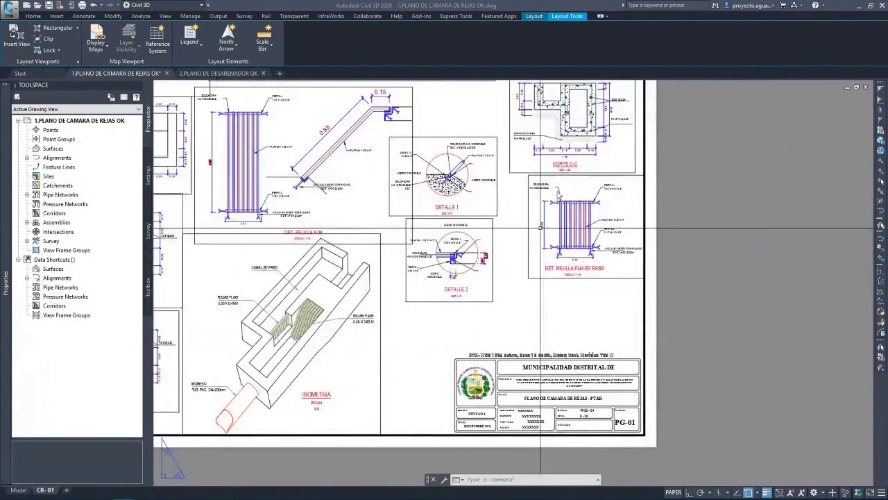
scroll(419, 299, down, 4)
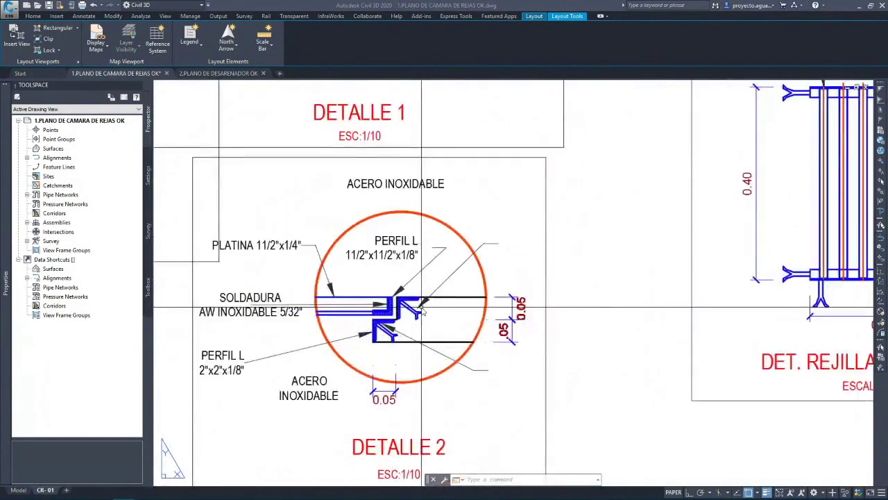
scroll(421, 306, down, 3)
scroll(416, 291, down, 3)
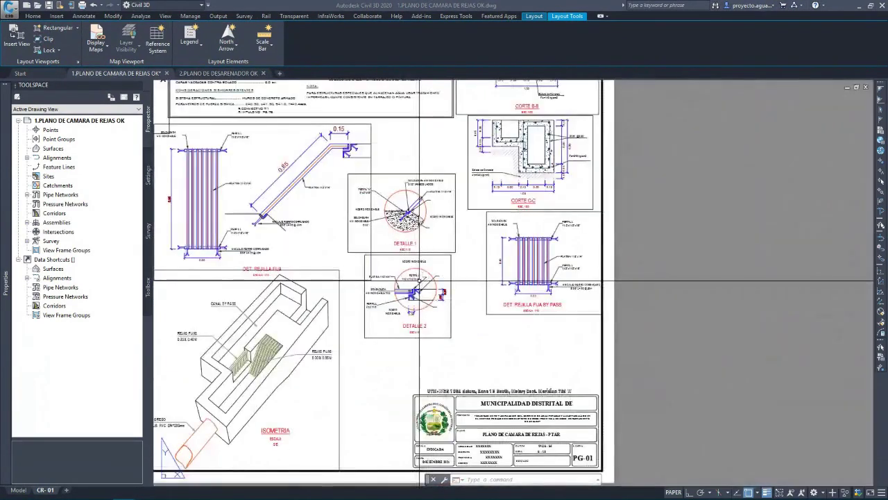
Examine the CORTE C-C section of the chamber with its reinforcement and concrete bedding
scroll(405, 217, up, 10)
scroll(406, 218, down, 6)
scroll(573, 220, up, 4)
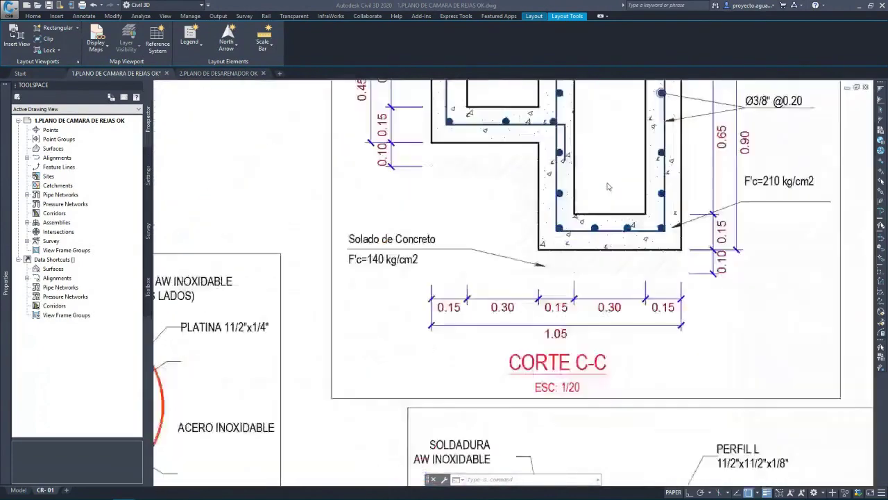
scroll(573, 220, down, 2)
scroll(573, 221, down, 1)
scroll(576, 368, up, 4)
scroll(570, 373, down, 3)
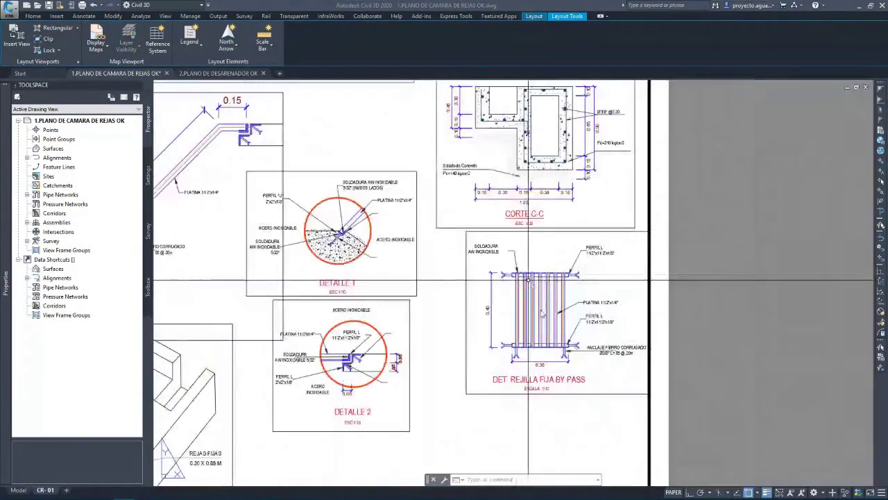
Examine the bypass grate in DET. REJILLA FIJA BY PASS, including its flat bars, L profile and anchors
scroll(570, 373, up, 3)
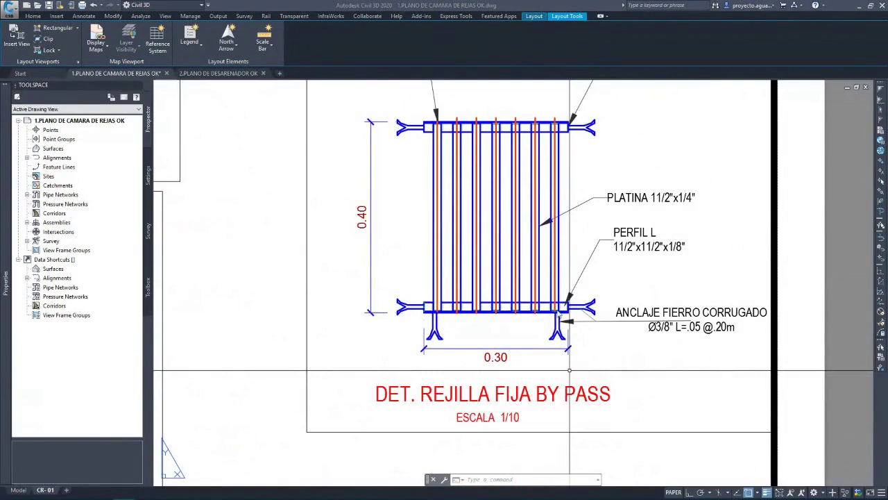
scroll(586, 208, up, 3)
scroll(582, 211, down, 3)
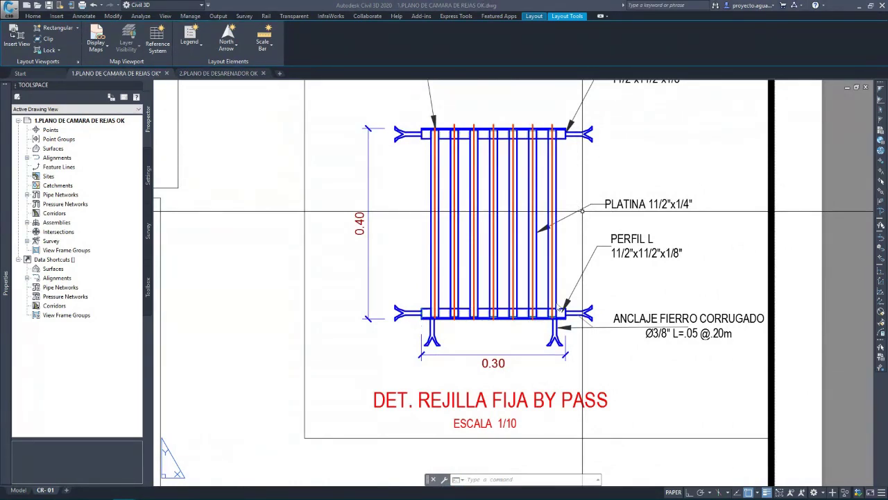
scroll(592, 148, down, 5)
scroll(536, 322, up, 7)
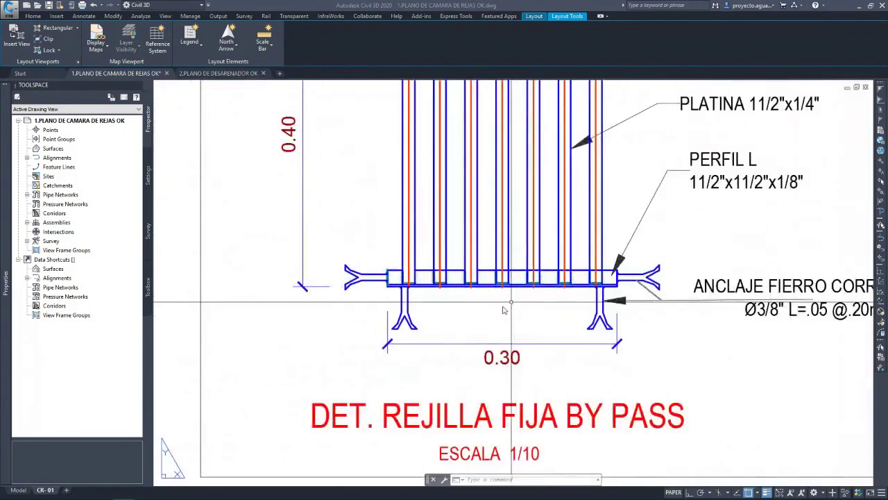
scroll(537, 322, down, 3)
scroll(536, 322, down, 6)
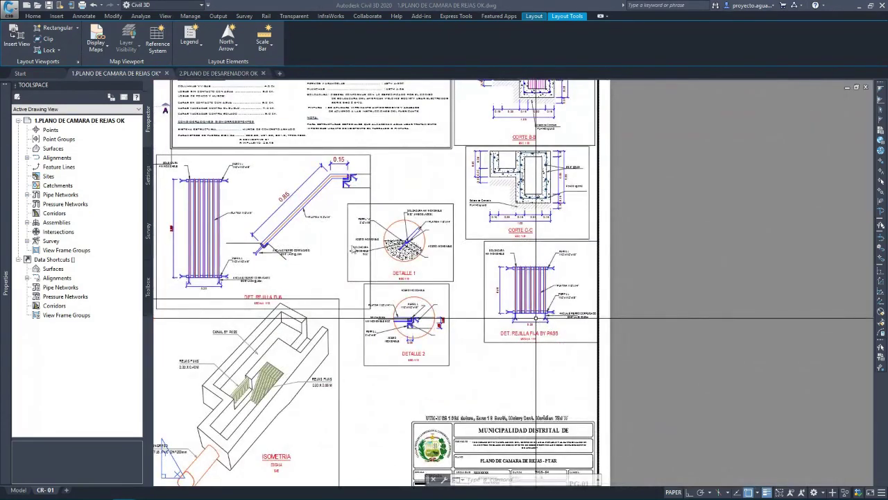
Examine the front and inclined side views of the main grate in DET. REJILLA FIJA
scroll(276, 210, up, 6)
scroll(396, 270, down, 2)
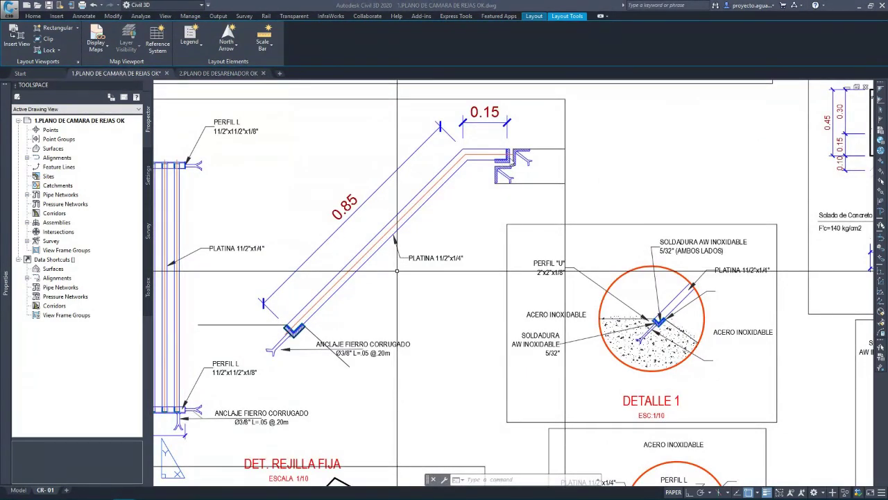
scroll(487, 237, down, 3)
scroll(295, 258, up, 2)
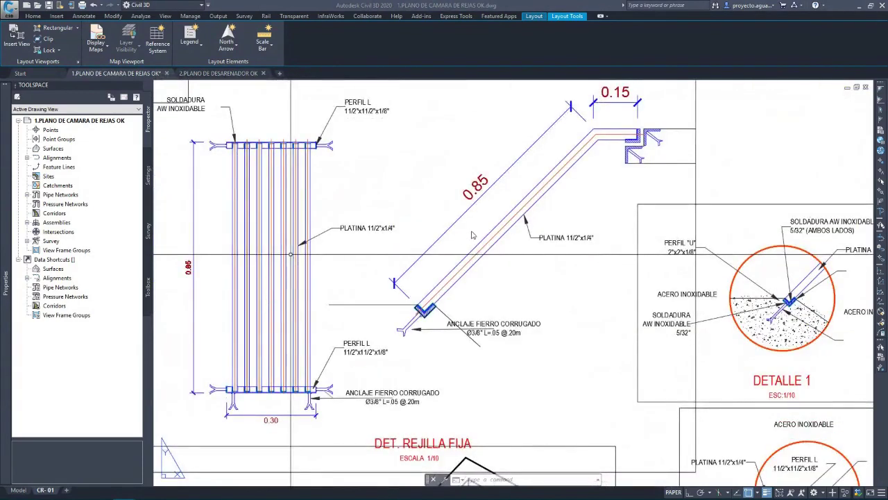
scroll(470, 302, down, 9)
Read the ESPECIFICACIONES GENERALES table of concrete, steel, cover and seismic criteria, and return to the view of the whole sheet
scroll(467, 256, up, 6)
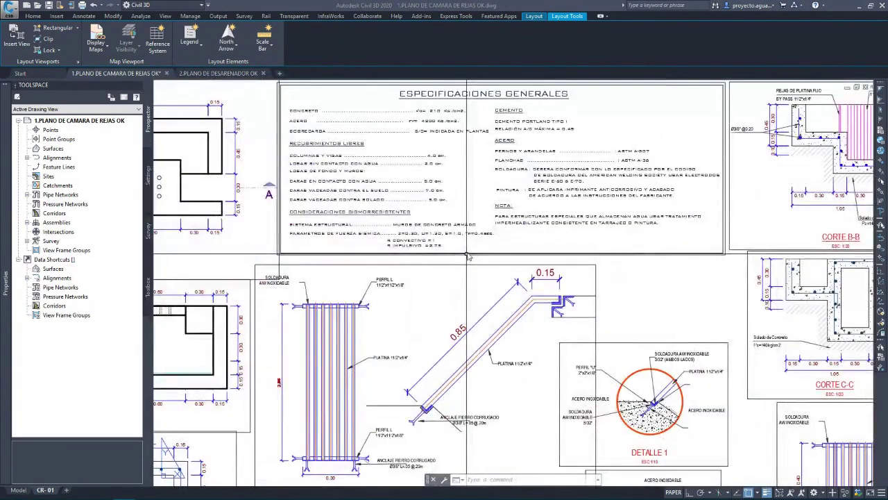
scroll(449, 115, up, 6)
scroll(468, 234, down, 4)
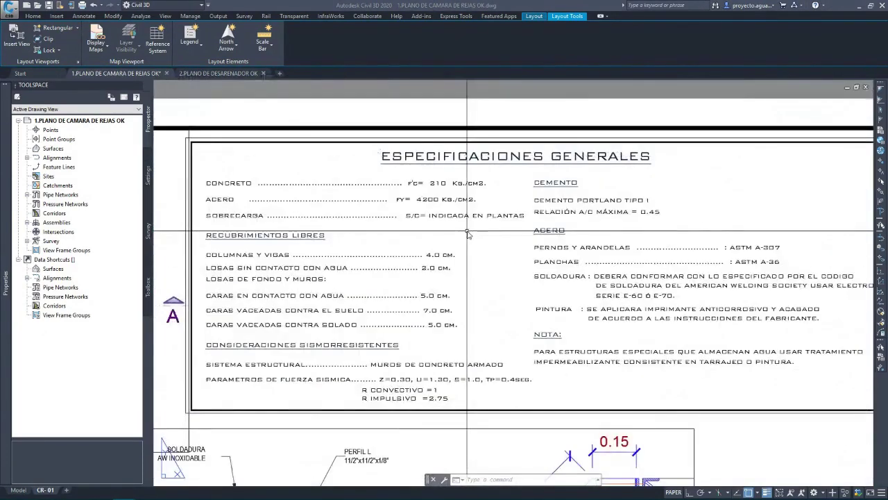
scroll(298, 202, up, 2)
scroll(320, 190, down, 2)
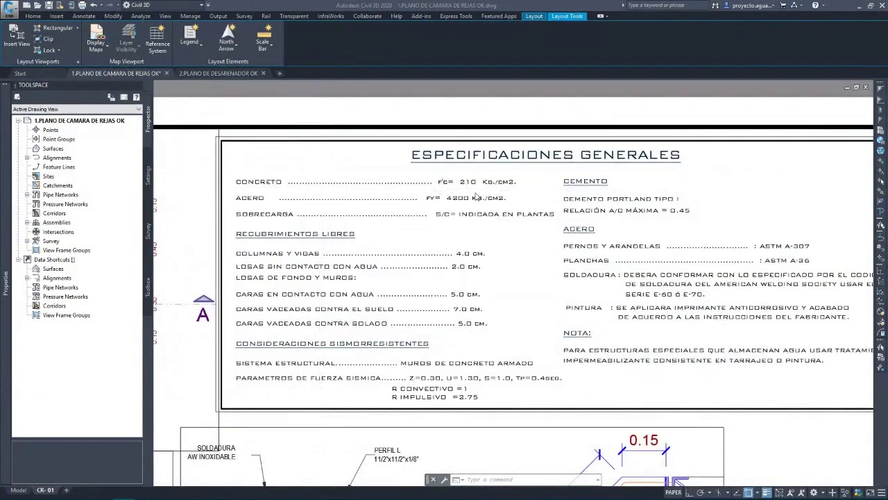
scroll(476, 195, up, 4)
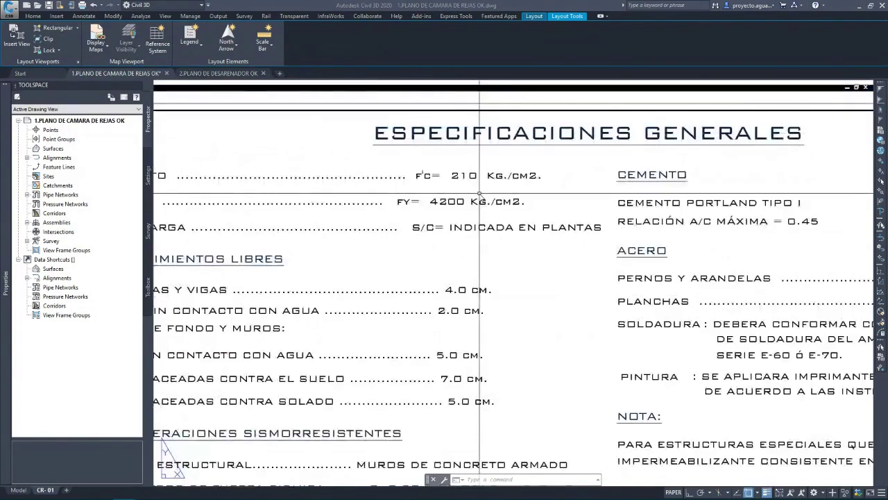
scroll(479, 197, down, 4)
scroll(437, 197, up, 4)
scroll(431, 197, down, 5)
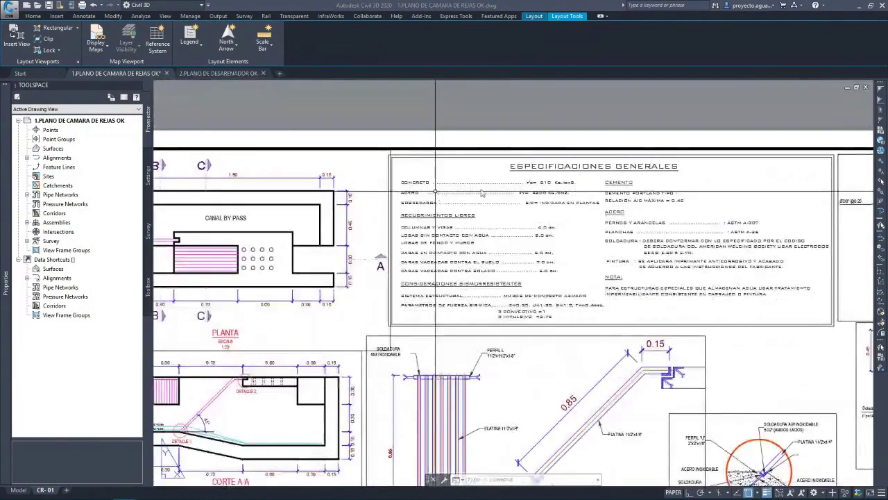
scroll(583, 193, up, 3)
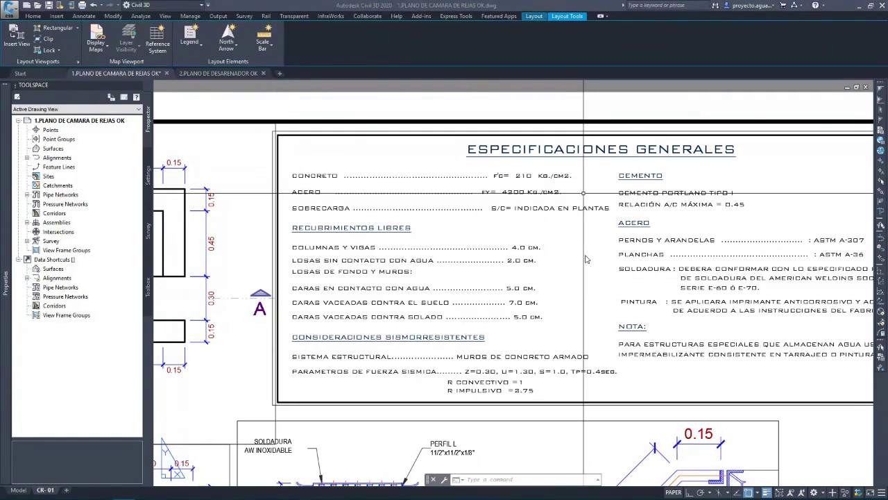
scroll(494, 252, down, 5)
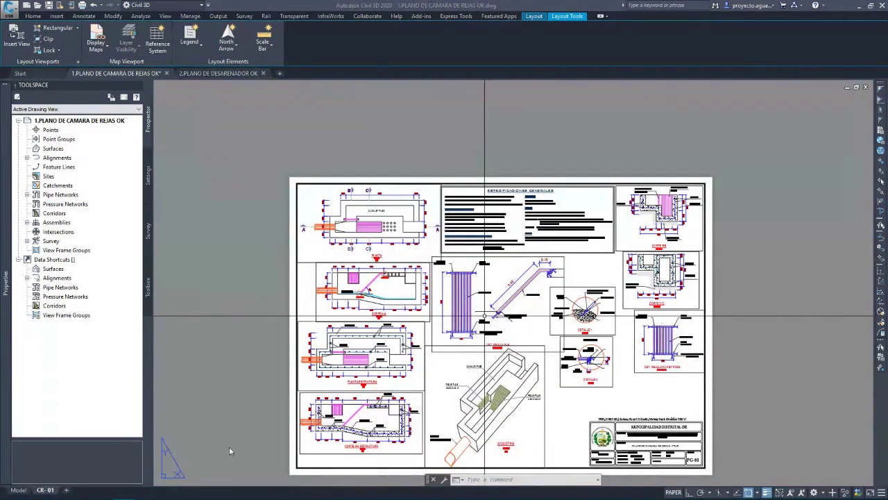
Switch to the Excel workbook 01. PTAR CON. TANQUE SEPTICO OK and show its CAMARA DE REJAS sheet
click(197, 492)
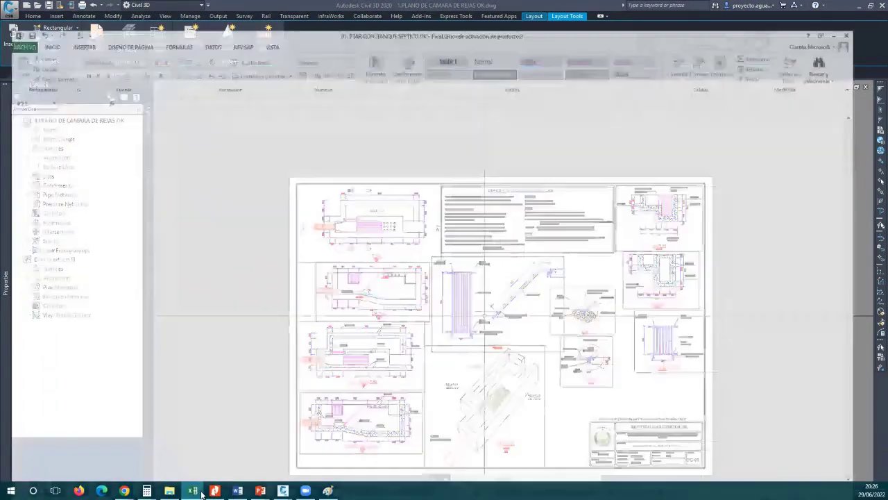
click(233, 277)
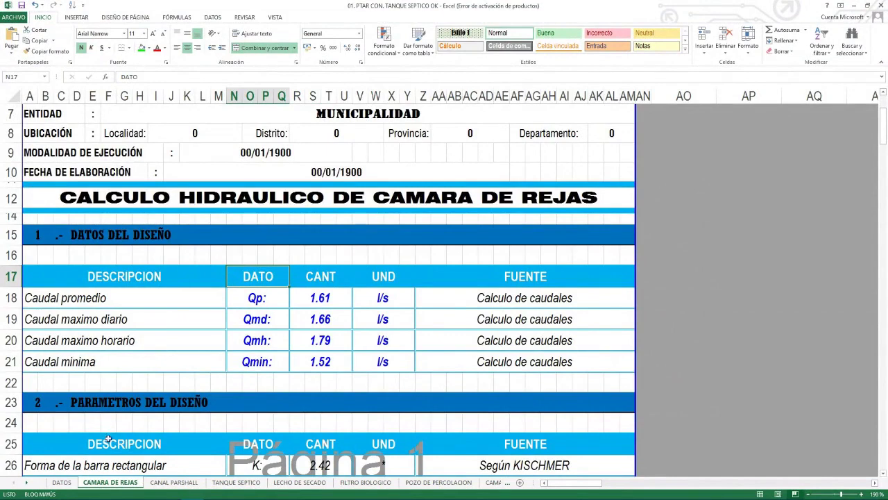
click(61, 481)
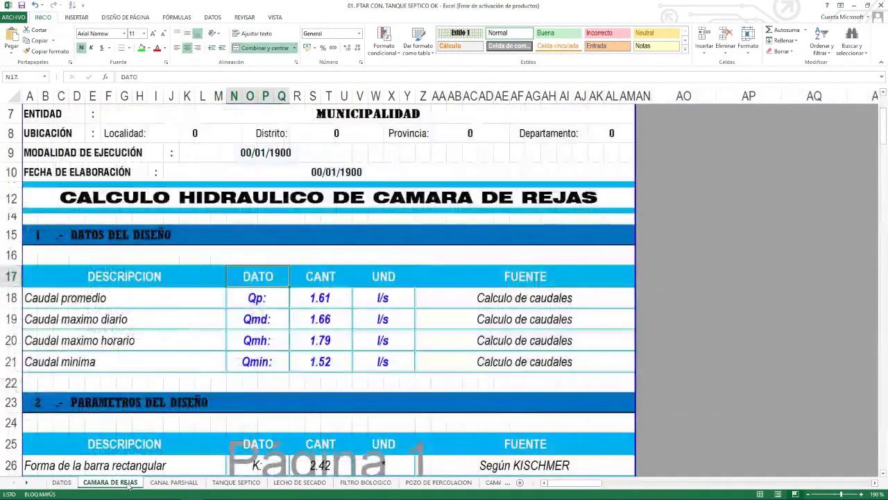
click(127, 482)
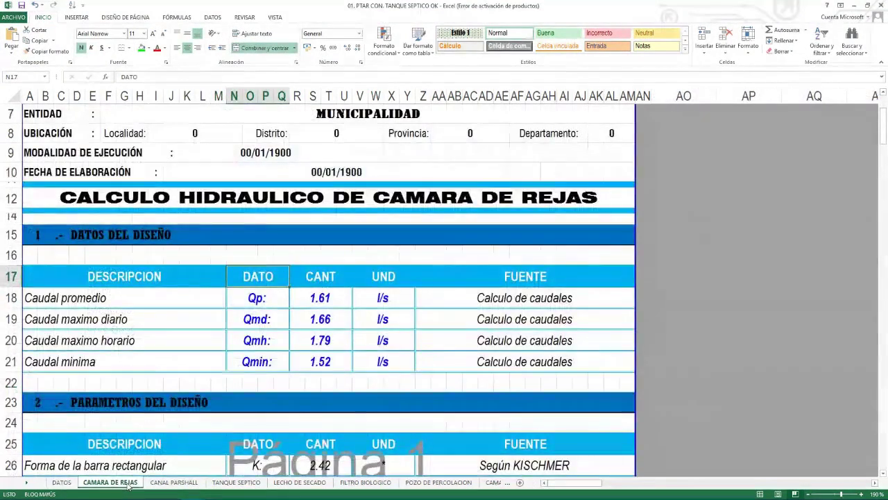
Look through the calculations on the CANAL PARSHALL, TANQUE SEPTICO and LECHO DE SECADO sheets
click(164, 485)
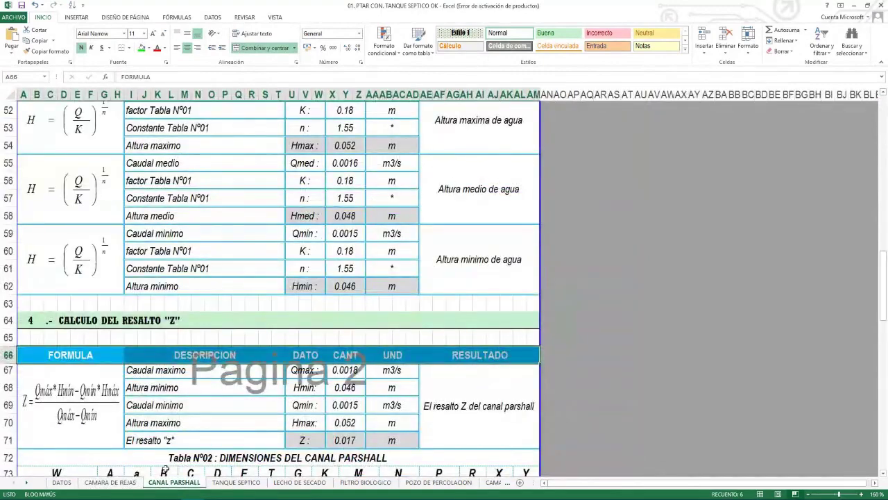
click(236, 482)
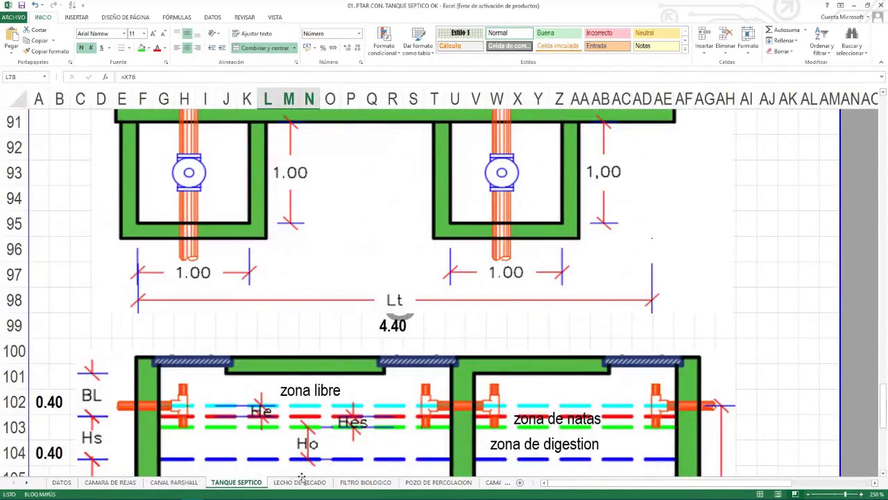
click(300, 481)
scroll(302, 444, down, 7)
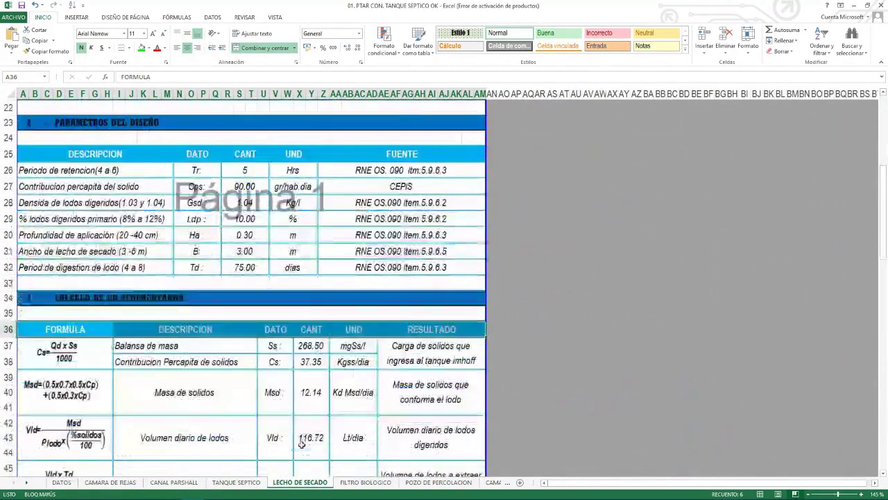
scroll(302, 444, down, 10)
Review the FILTRO BIOLOGICO sheet from its formulas down to the filter's plan drawing
click(365, 481)
scroll(333, 410, down, 9)
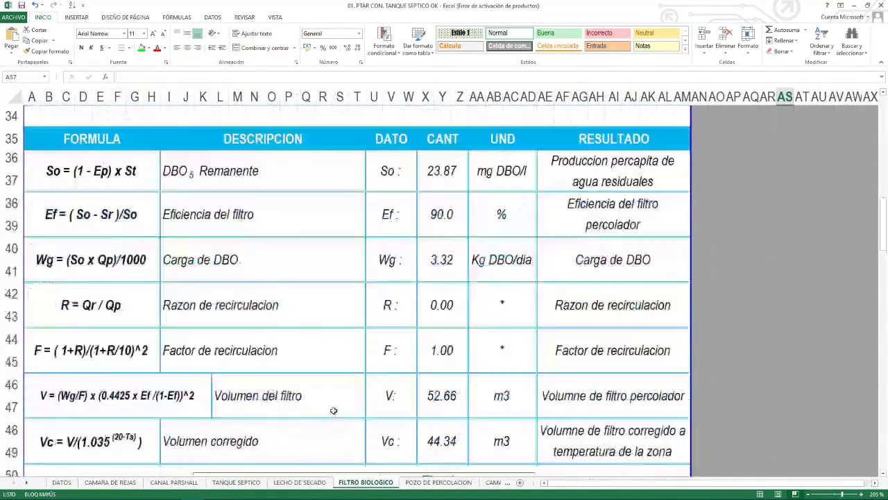
scroll(333, 410, down, 18)
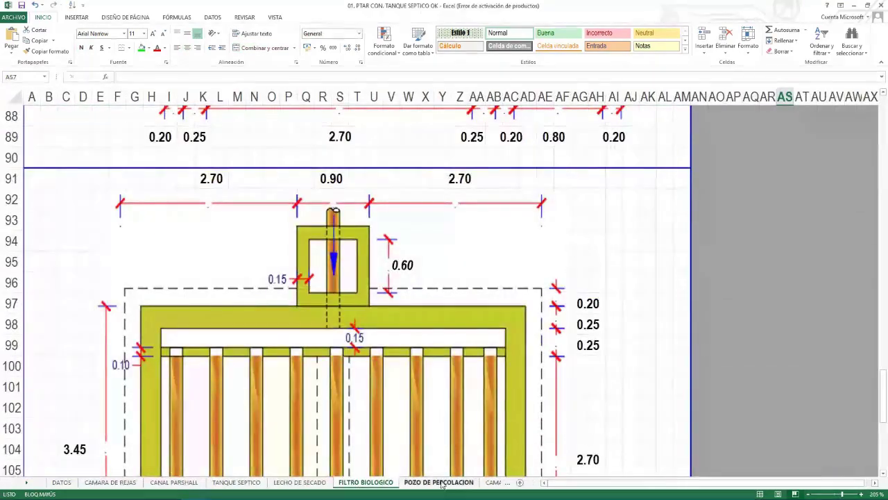
Review the percolation well design on the POZO DE PERCOLACION sheet and the chlorine chamber calculation on CAMARA DE CLORO
click(441, 481)
scroll(262, 368, down, 15)
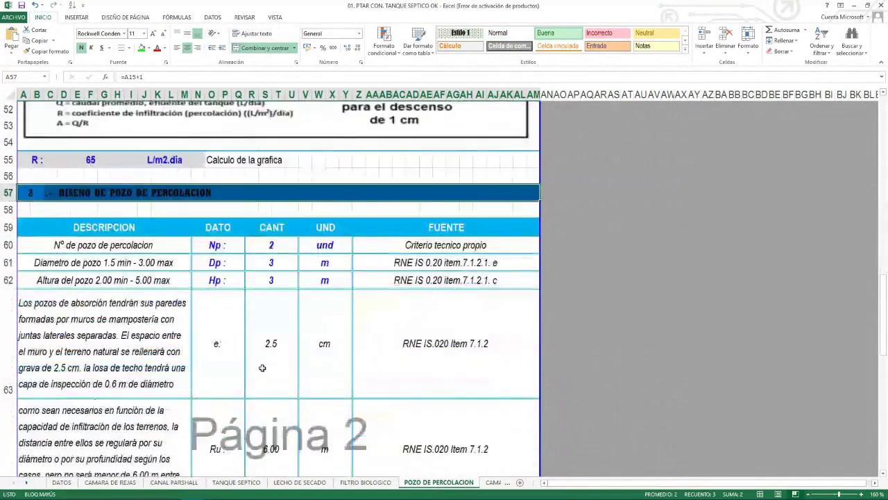
scroll(262, 368, down, 10)
click(491, 477)
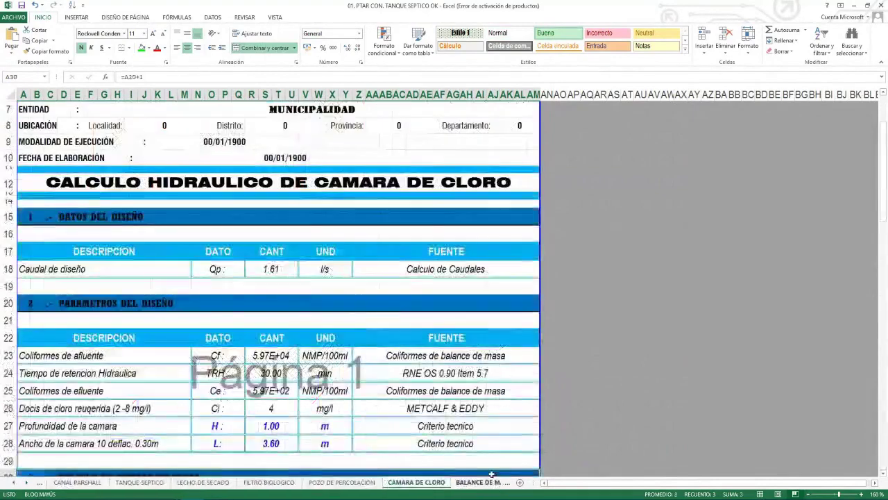
scroll(486, 473, down, 8)
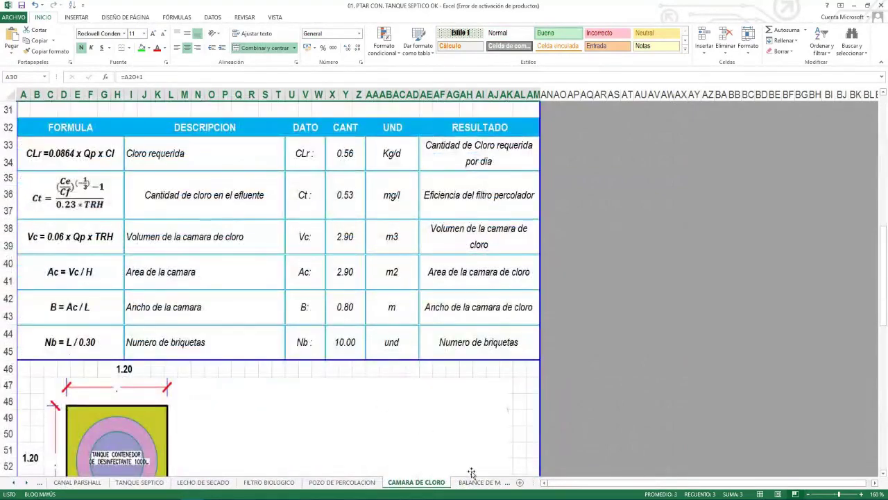
Review the BALANCE DE MASA INICIAL sheet down to the chlorine contact chamber's removal efficiency and the discharge mass balance
click(478, 480)
scroll(292, 321, down, 7)
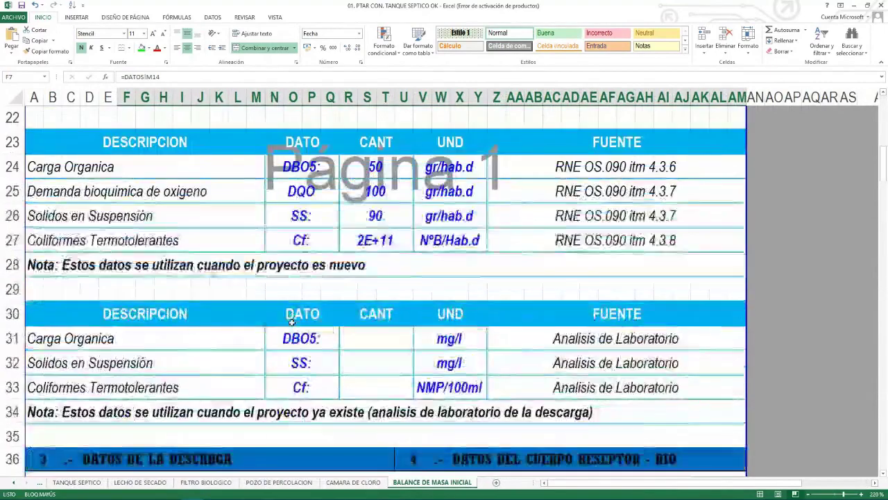
scroll(292, 321, down, 20)
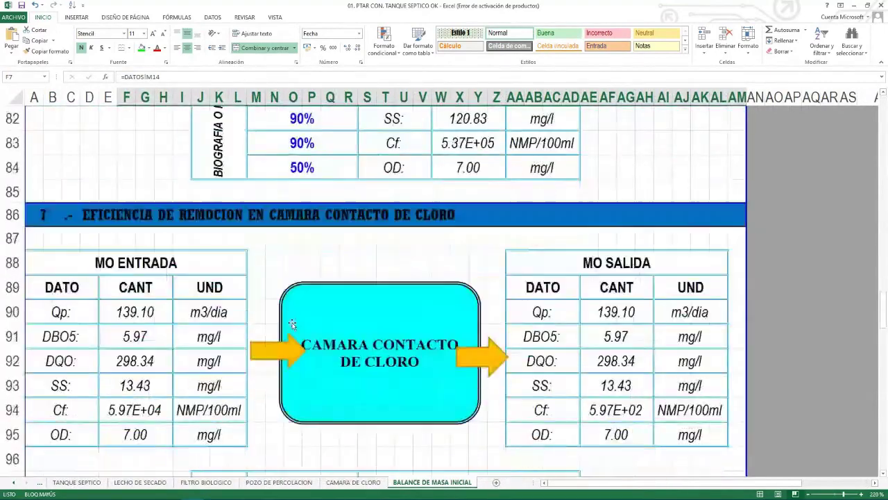
scroll(293, 324, down, 4)
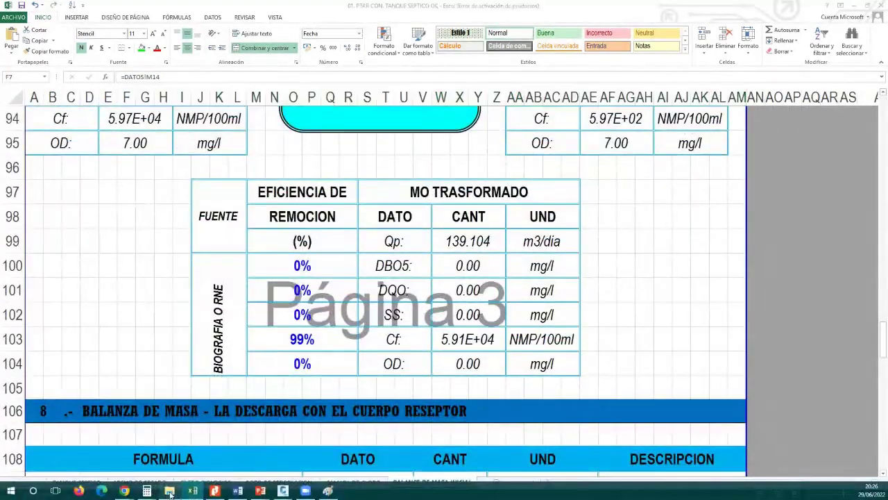
Open the workbook 1. PTAR CON TANQUE IMHOFF OK from the PLANTILLAS EXCEL folder in File Explorer
click(169, 490)
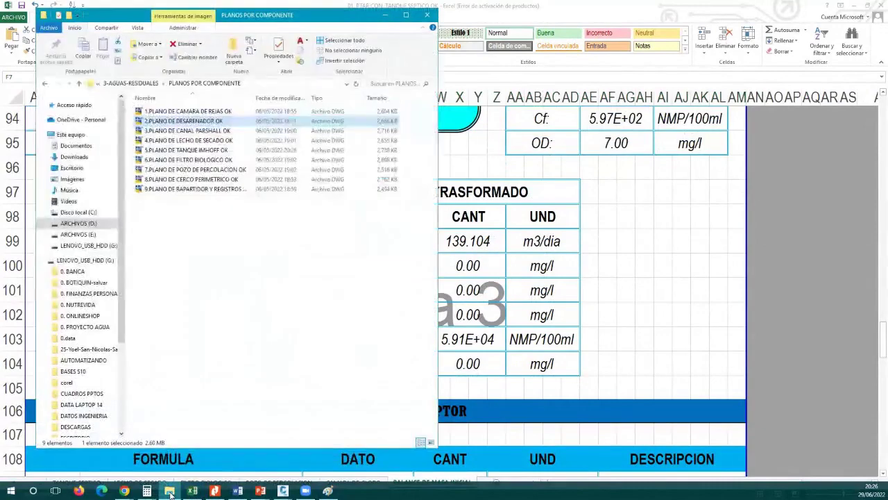
click(77, 82)
double_click(208, 240)
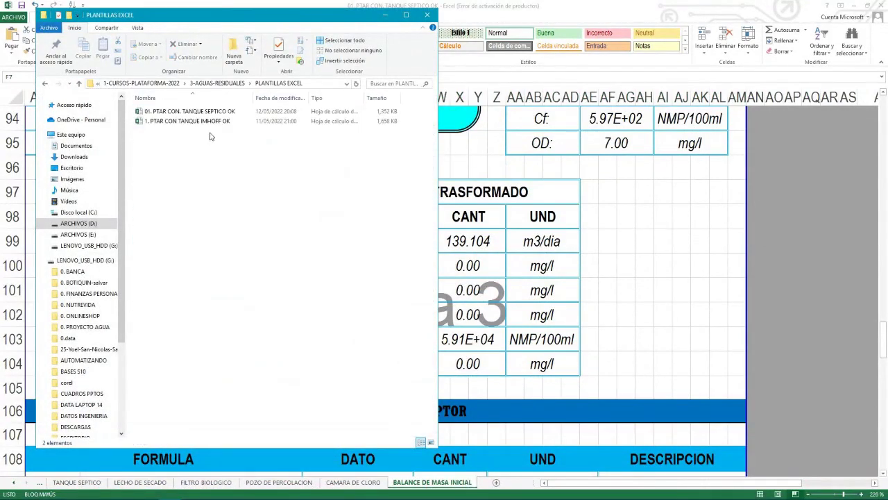
double_click(208, 121)
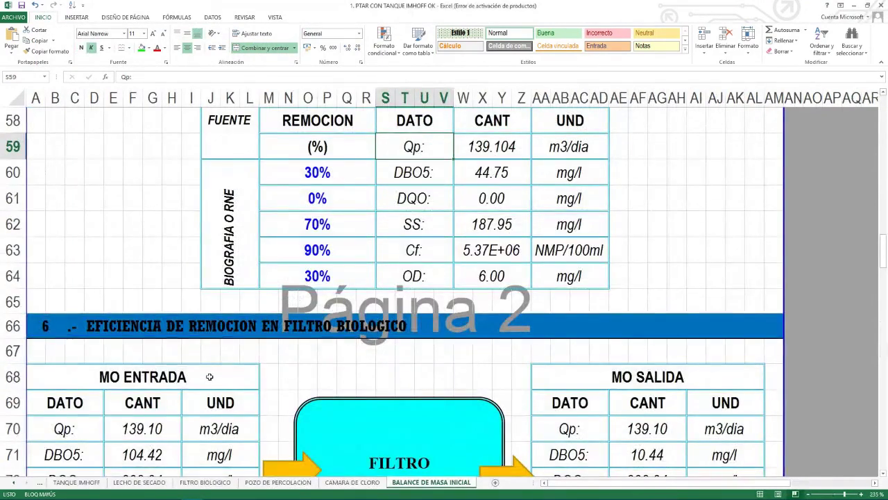
Look through the CAMARA DE REJAS, DESARENADOR, CANAL PARSHALL and TANQUE IMHOFF sheets of the Imhoff tank workbook
click(14, 482)
click(14, 482)
click(14, 482)
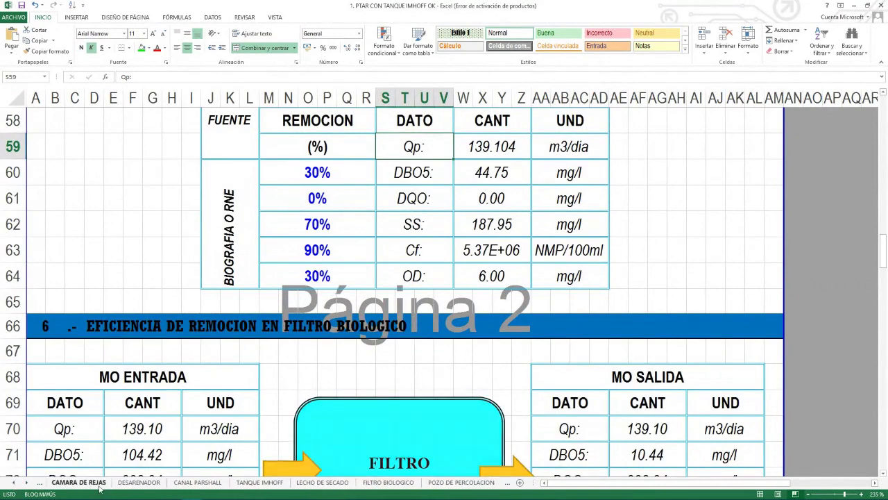
click(78, 483)
click(135, 482)
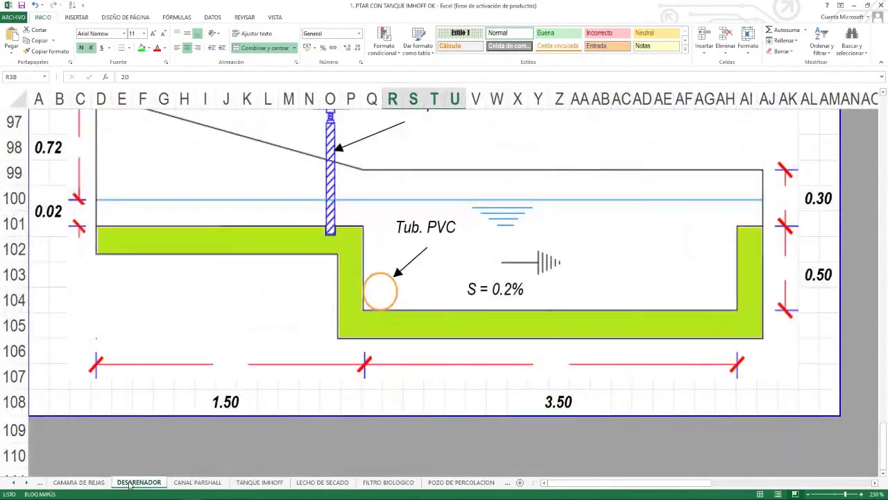
click(192, 484)
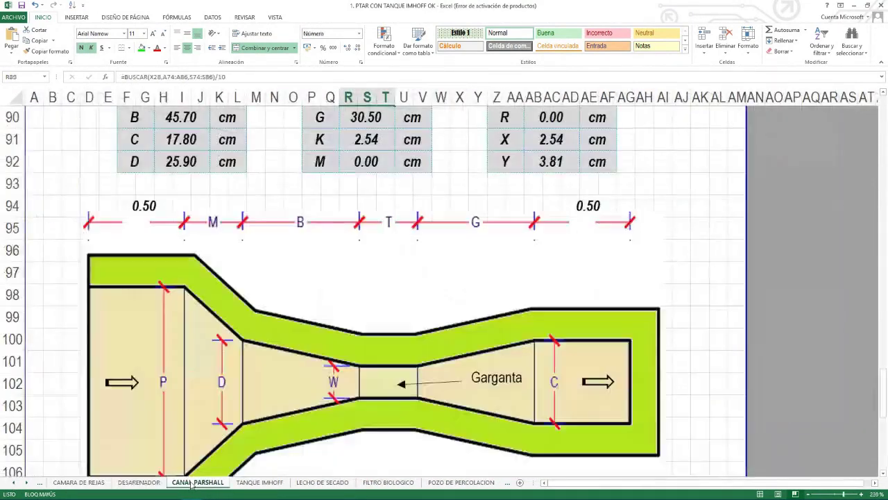
click(244, 486)
scroll(444, 292, up, 10)
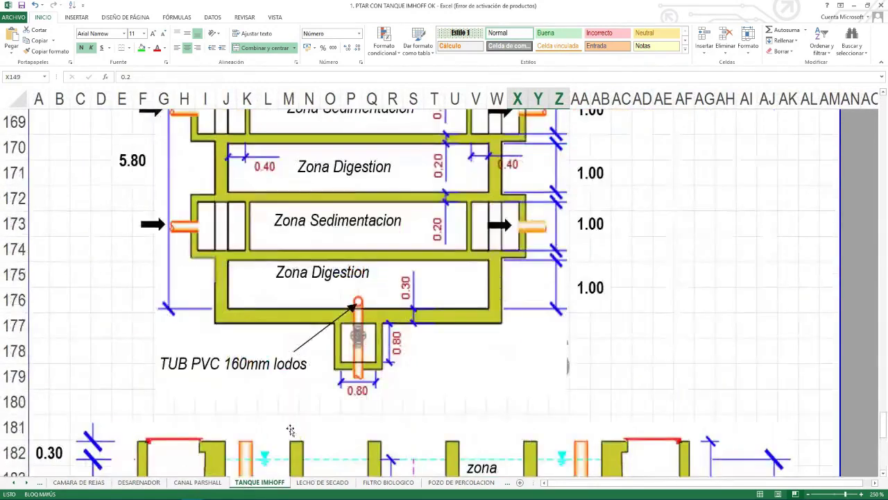
Look through the LECHO DE SECADO, FILTRO BIOLOGICO, POZO DE PERCOLACION and CAMARA DE CLORO sheets, down to the chlorine chamber's plan drawing
click(323, 482)
click(389, 482)
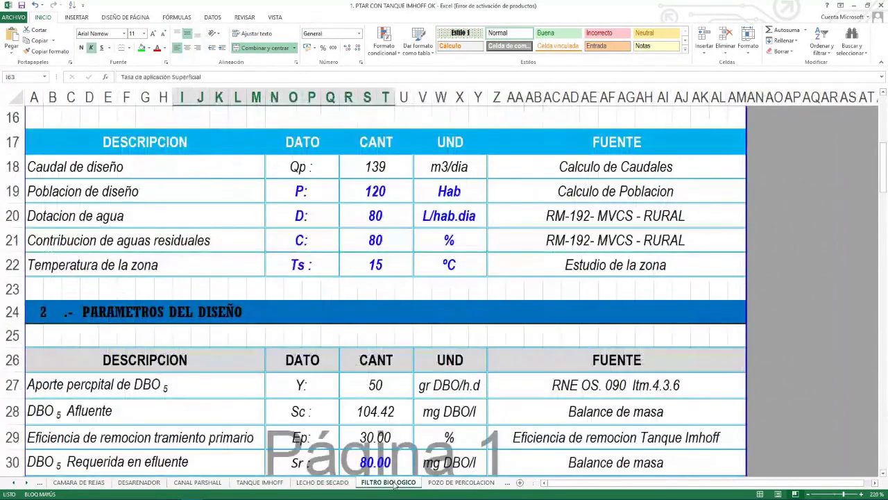
click(445, 483)
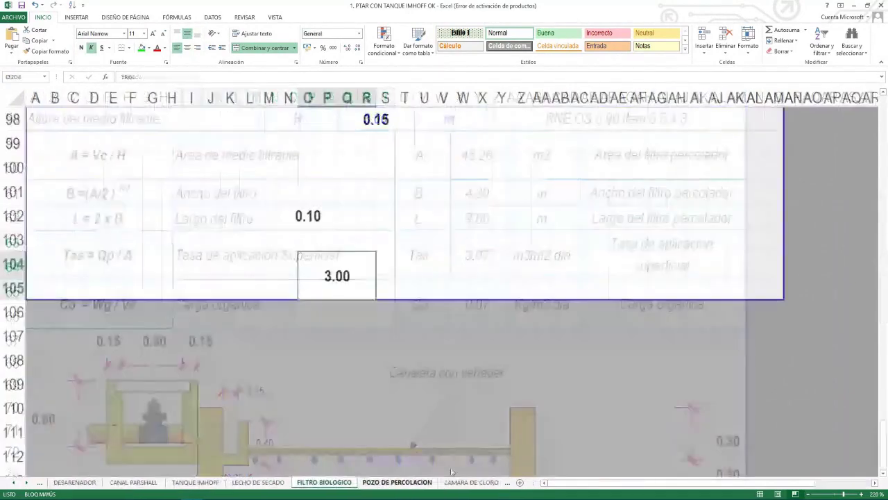
scroll(458, 448, up, 10)
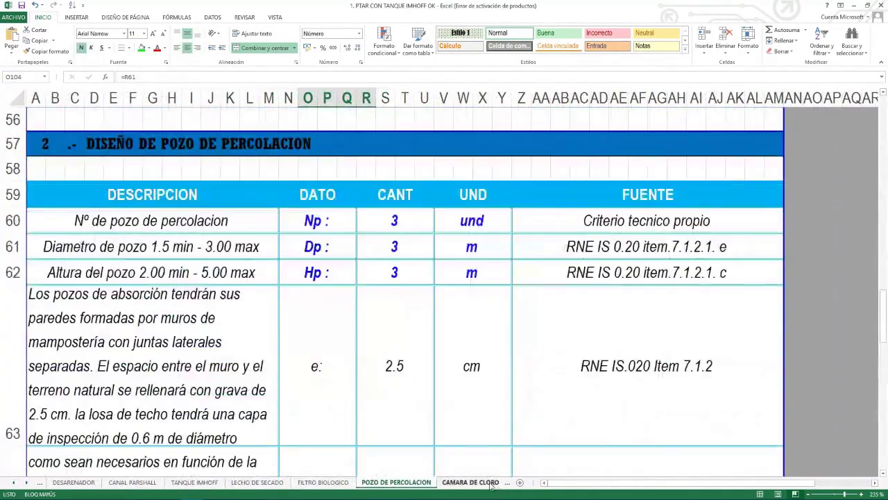
click(470, 482)
scroll(417, 425, down, 4)
scroll(411, 424, down, 9)
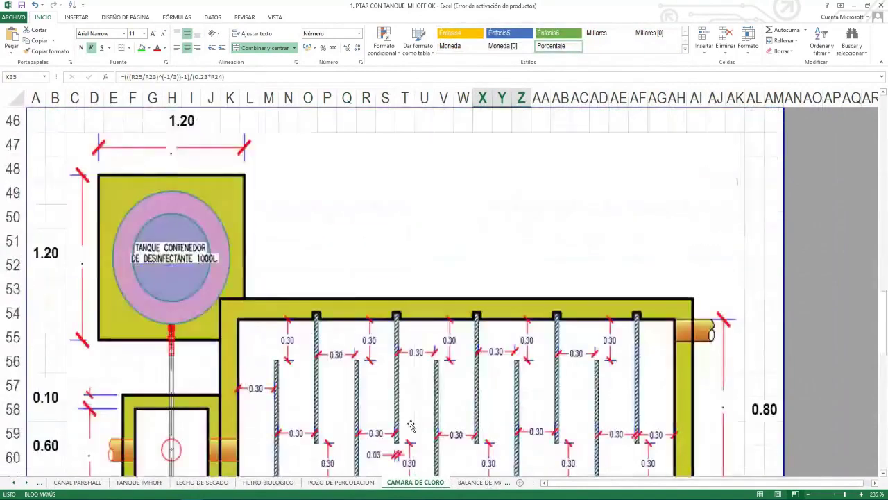
Review the removal efficiencies on the BALANCE DE MASA INICIAL sheet from the Imhoff tank to the chlorine contact chamber
click(438, 482)
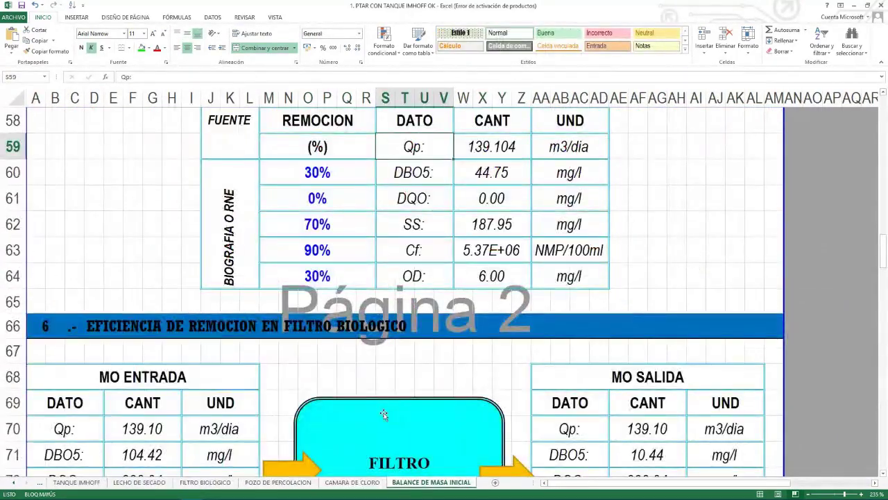
scroll(383, 413, up, 7)
scroll(374, 410, down, 8)
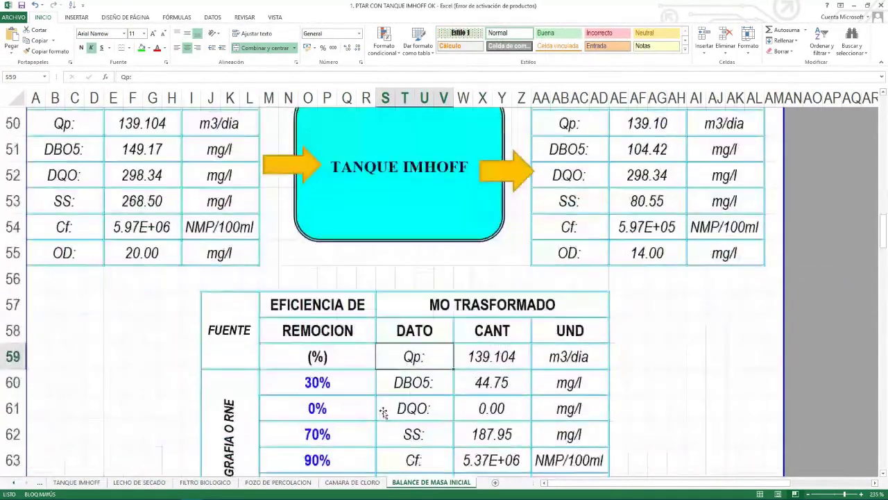
scroll(352, 398, up, 1)
scroll(388, 388, down, 16)
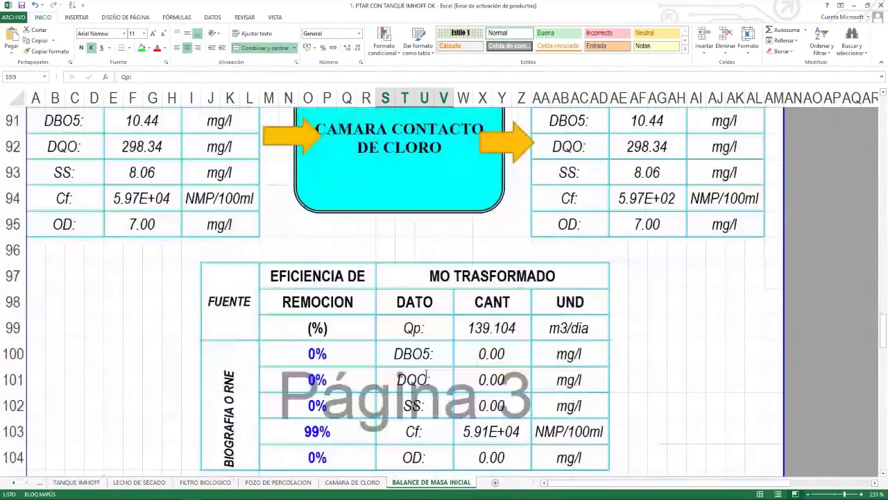
scroll(423, 369, down, 8)
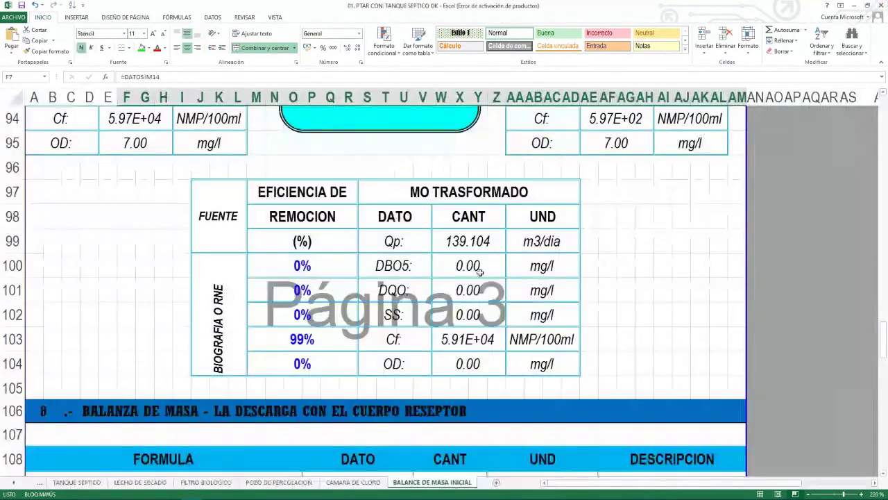
Return to the septic tank workbook and show its DATOS sheet from the PROYECTO field
click(591, 267)
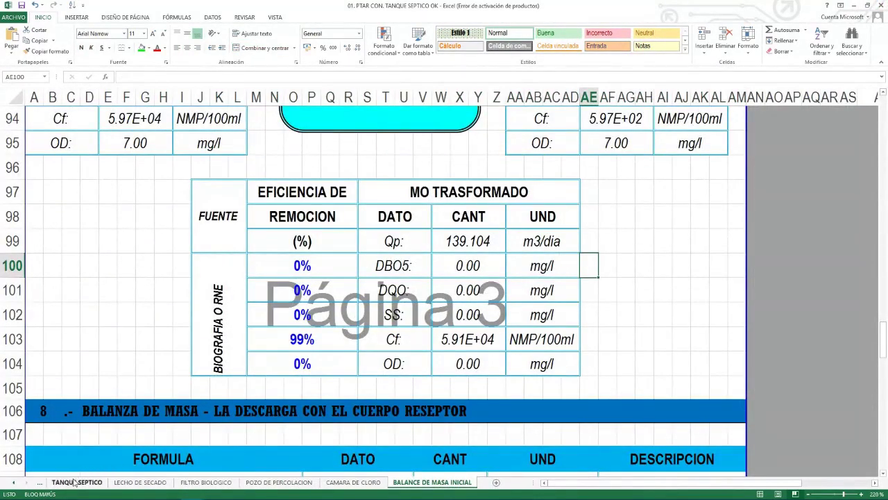
click(14, 482)
click(14, 482)
click(13, 482)
click(109, 482)
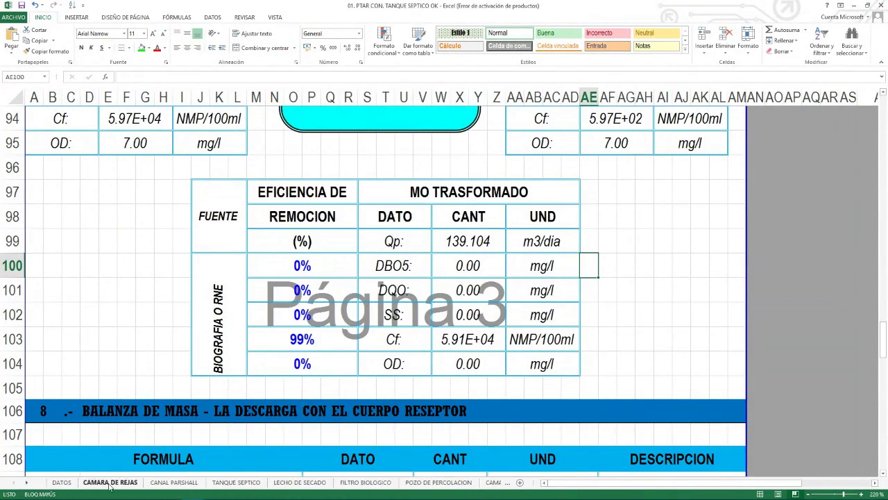
click(61, 482)
scroll(38, 215, up, 3)
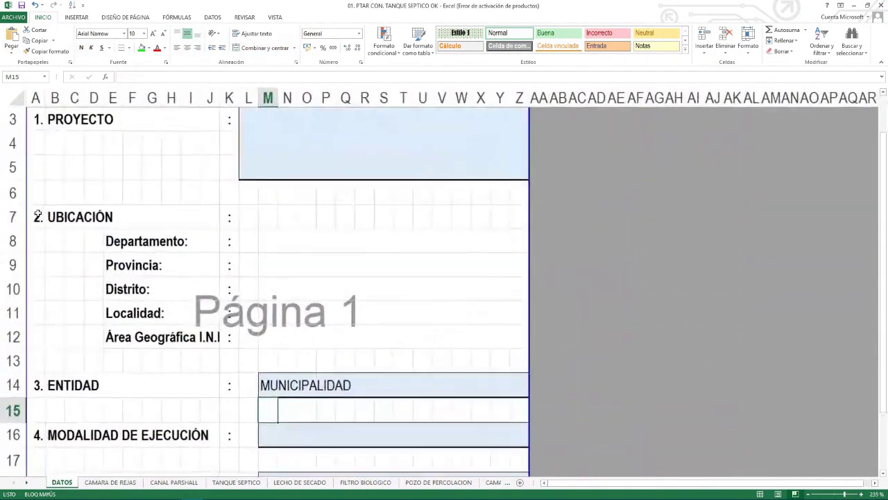
Go through the DATOS sheet's project, location and entity fields and the note about blue-coloured input data
double_click(300, 116)
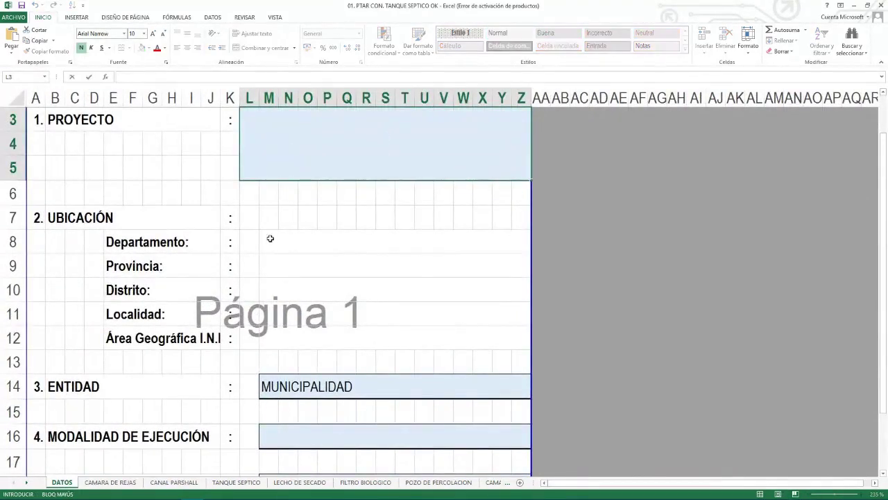
click(270, 239)
click(267, 290)
click(270, 313)
click(282, 358)
scroll(266, 322, down, 2)
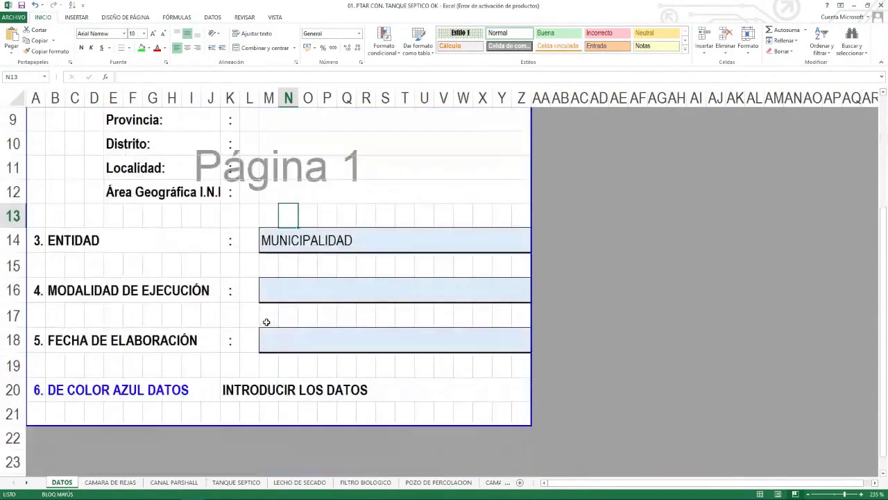
click(290, 240)
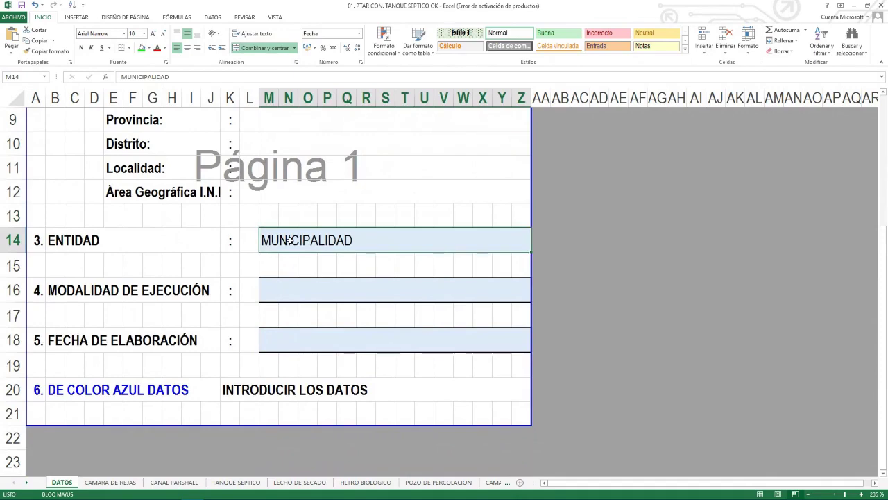
click(51, 390)
drag(35, 392, 148, 391)
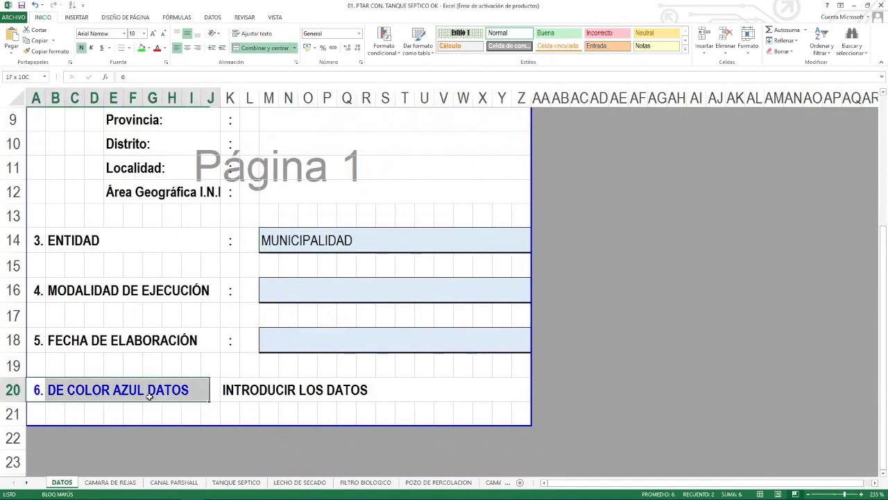
Show the full width of the DATOS DEL DISEÑO table on the CAMARA DE REJAS sheet at 250% zoom
click(111, 481)
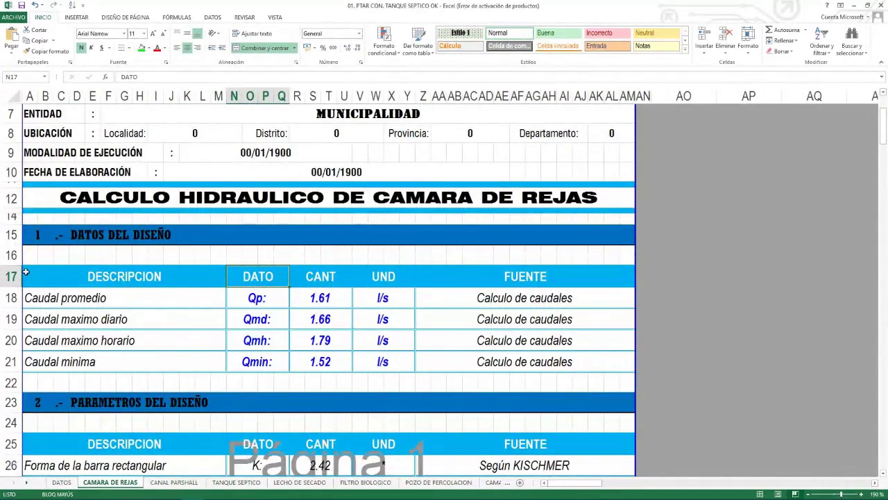
ctrl+scroll(139, 248, up, 2)
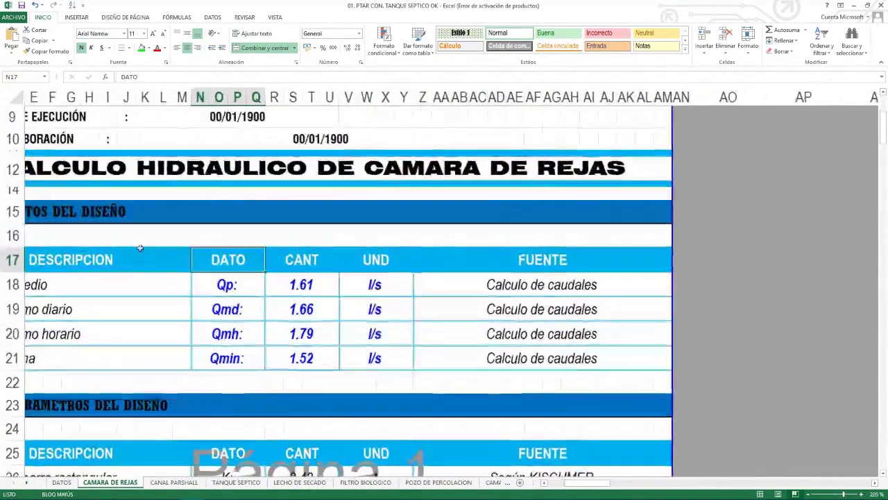
drag(615, 487, 590, 484)
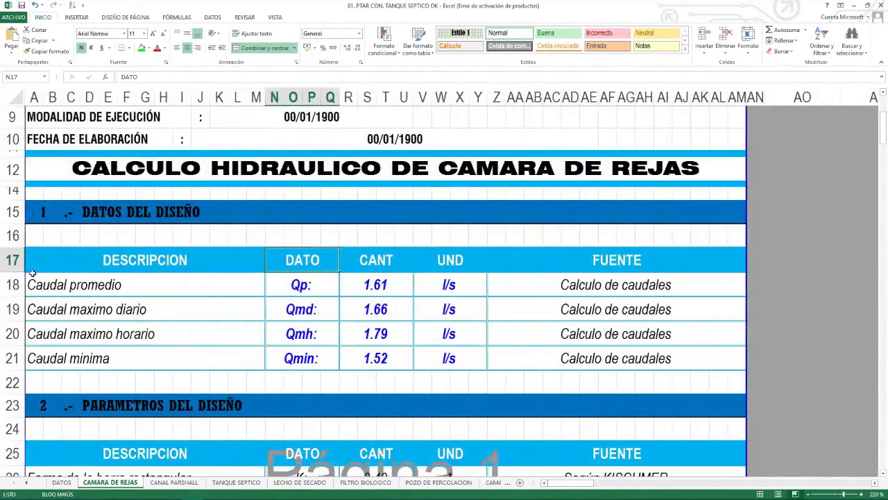
ctrl+scroll(33, 272, up, 2)
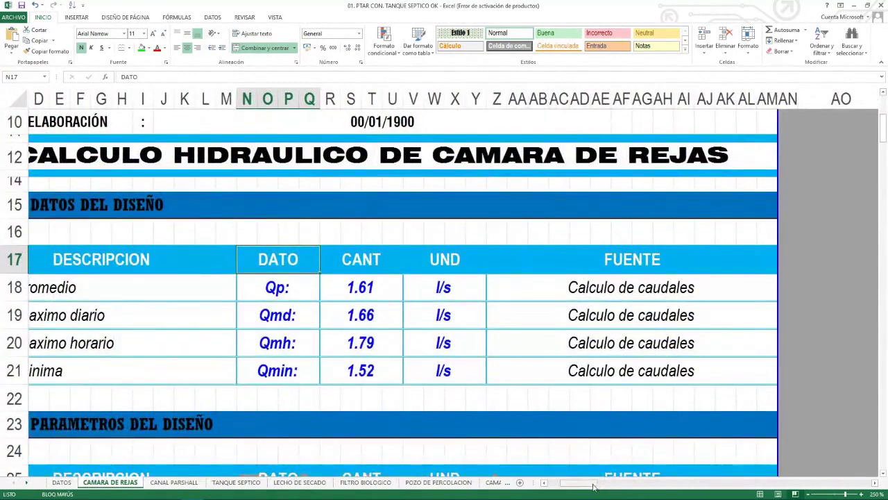
drag(583, 484, 564, 484)
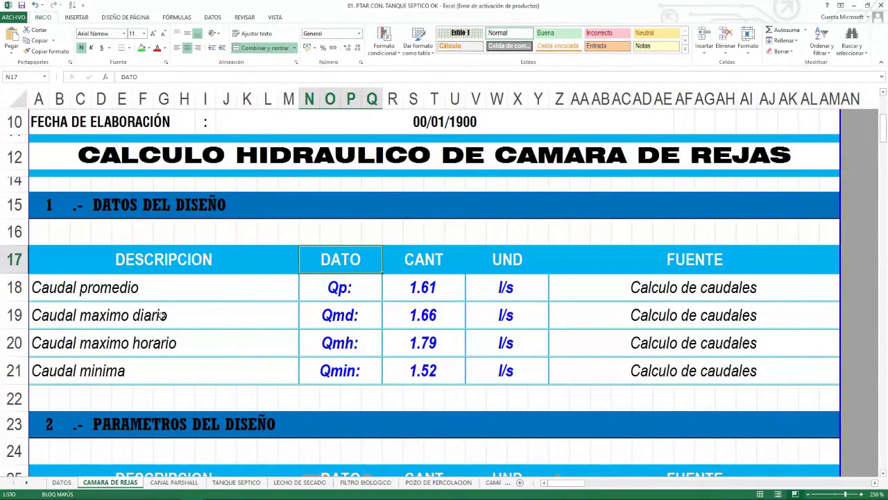
Examine the average, maximum daily, maximum hourly and minimum flow entries in the bar screen's design data table
click(414, 297)
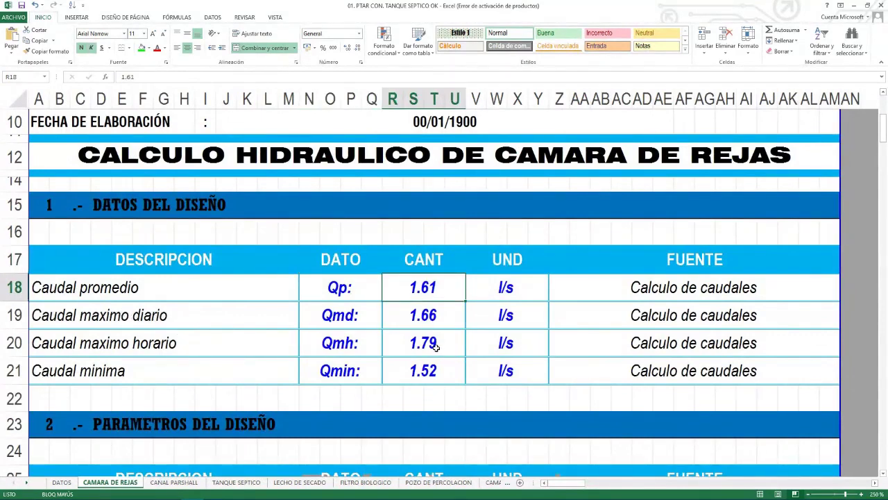
click(234, 315)
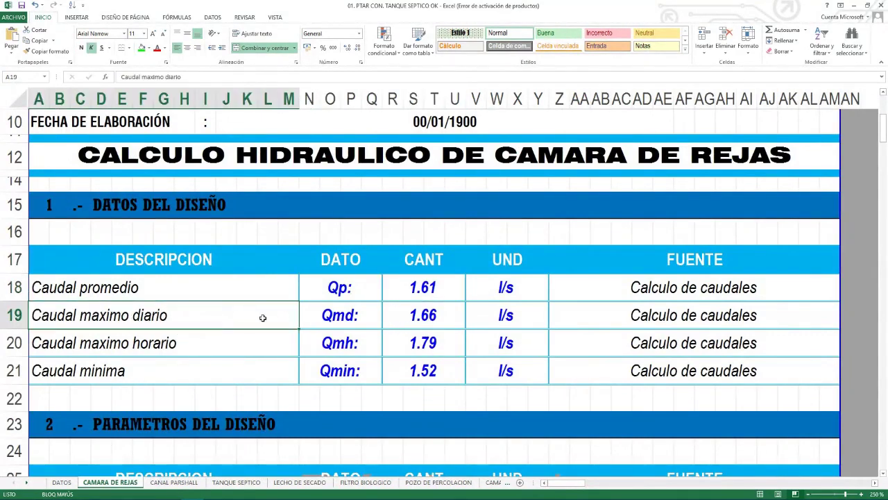
click(223, 344)
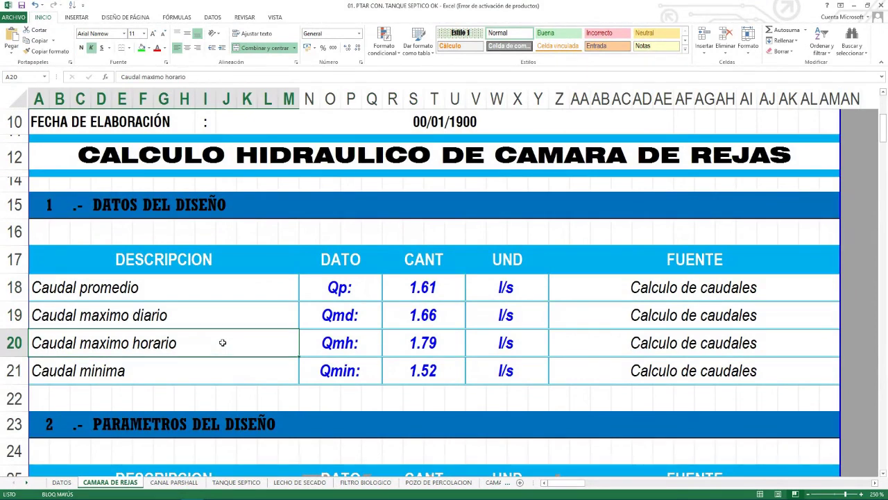
click(208, 368)
click(433, 373)
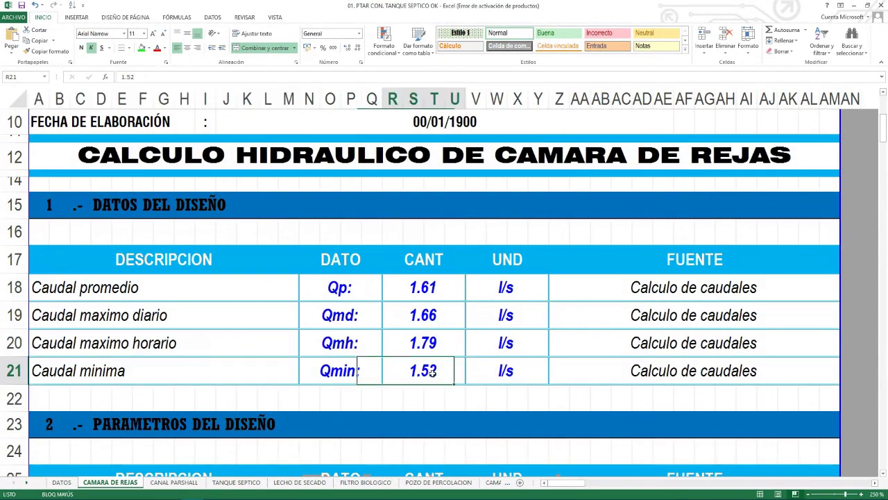
click(439, 317)
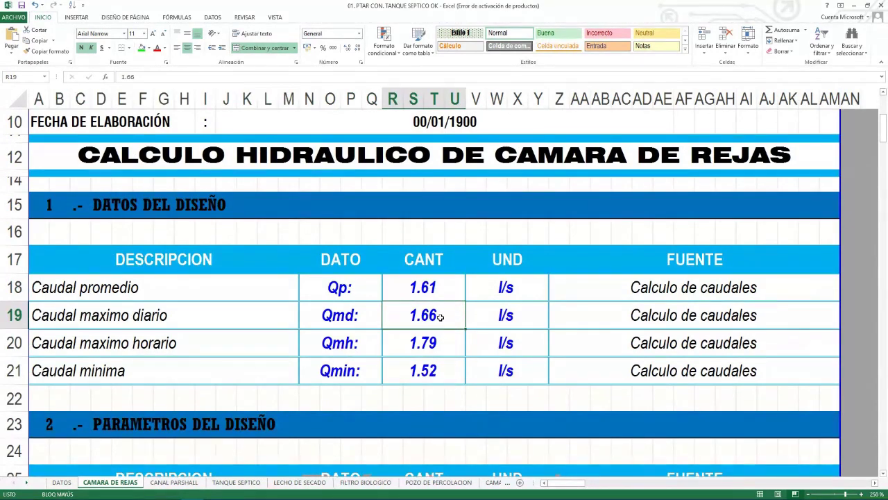
click(444, 292)
click(444, 339)
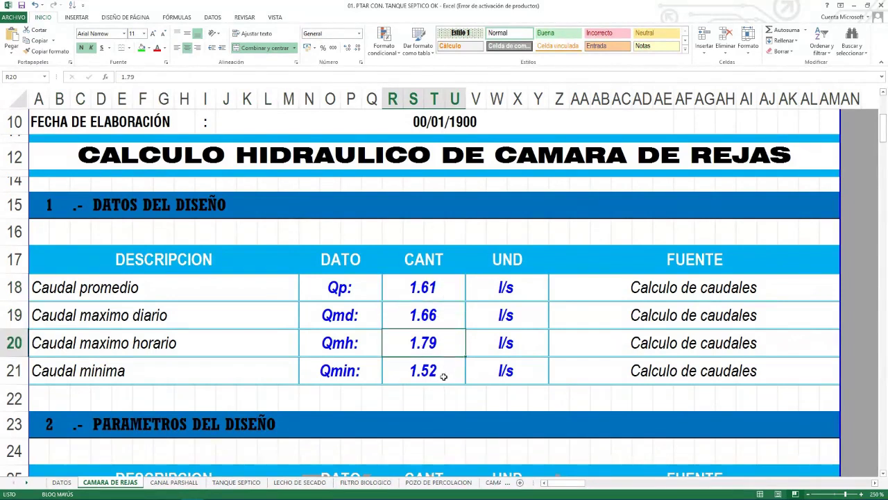
click(443, 374)
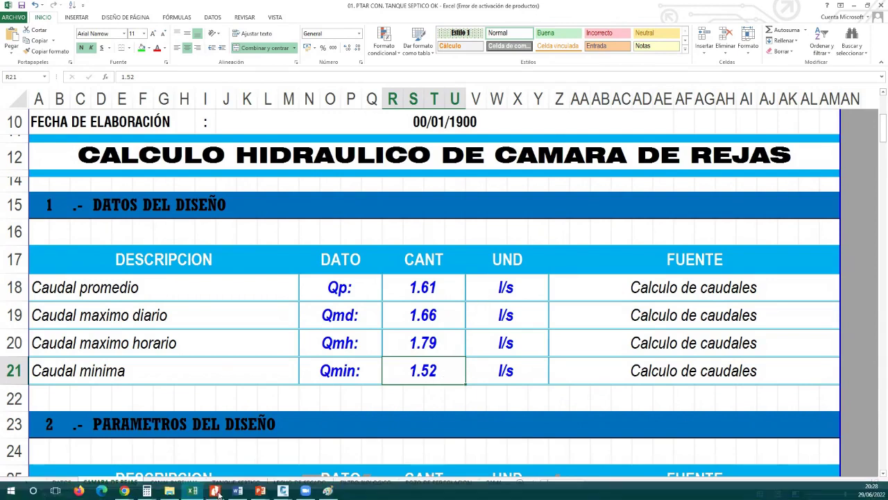
Switch to the scientific calculator, clear it, run a quick calculation with 50 and .80, and put it away
click(153, 491)
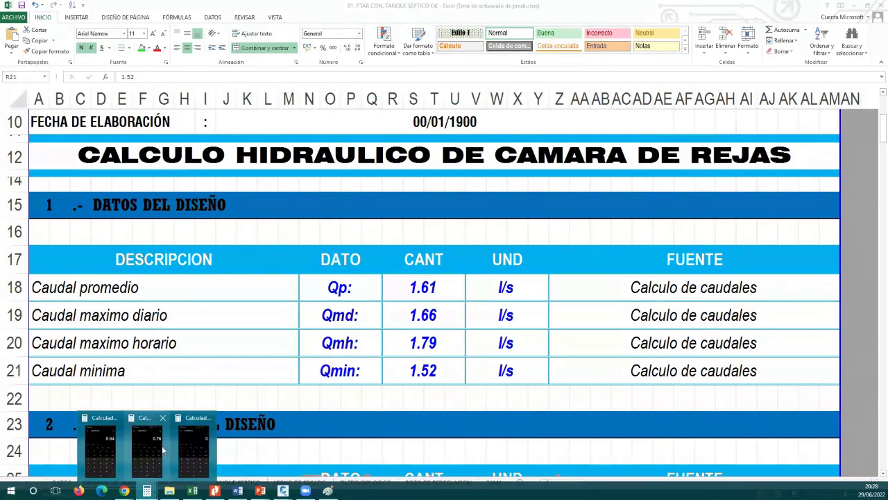
click(162, 449)
drag(617, 102, 324, 90)
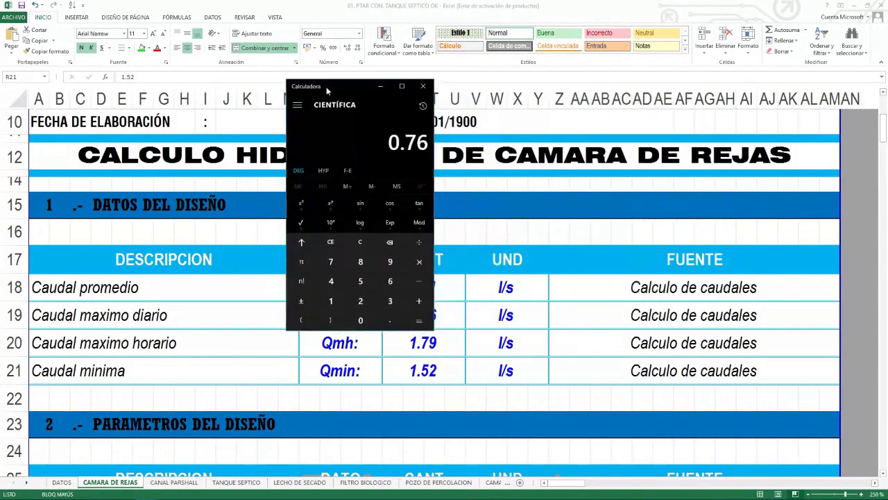
click(360, 243)
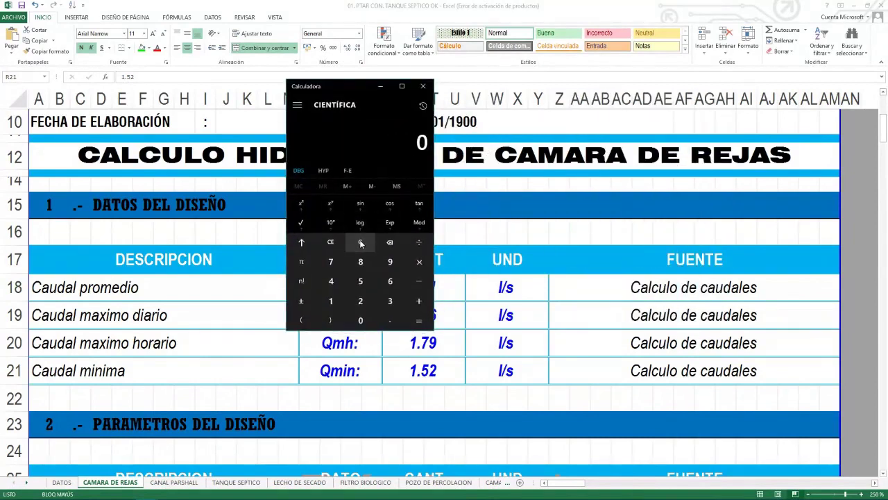
text(50)
text(.80)
key(Return)
click(380, 86)
Go through the design flow rows and the bar shape and bar thickness entries in PARAMETROS DEL DISEÑO
drag(298, 306, 469, 379)
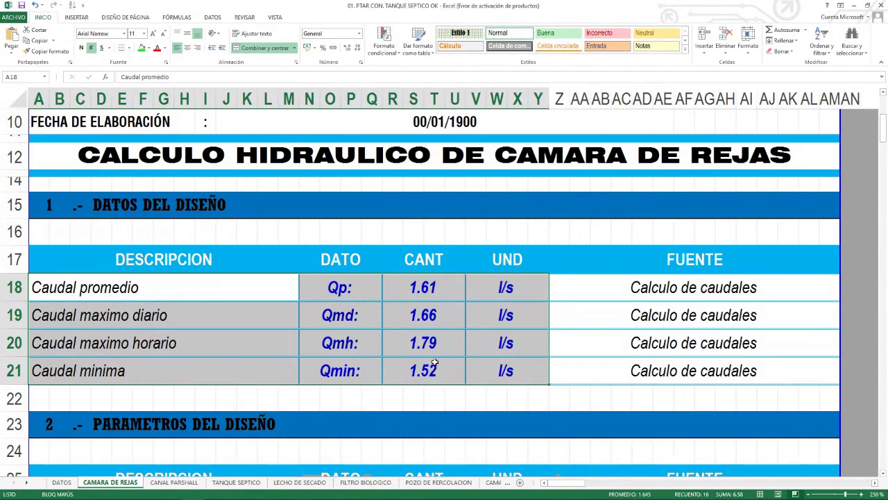
scroll(457, 353, down, 4)
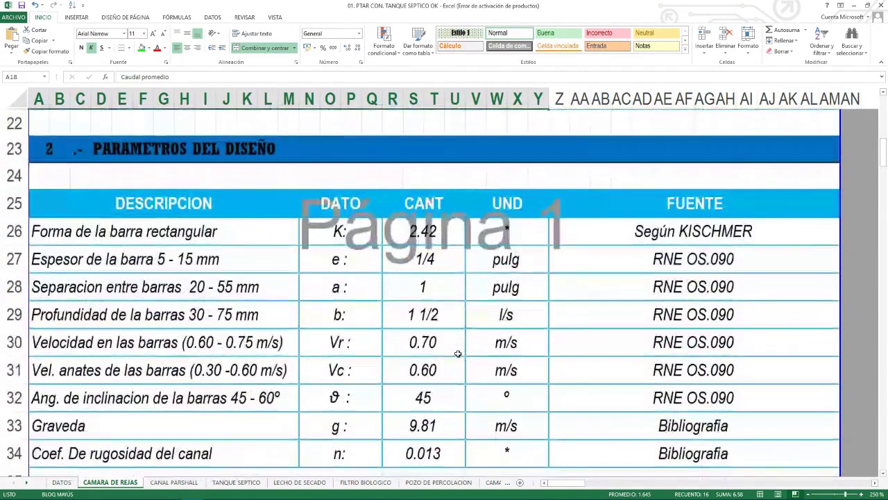
click(218, 260)
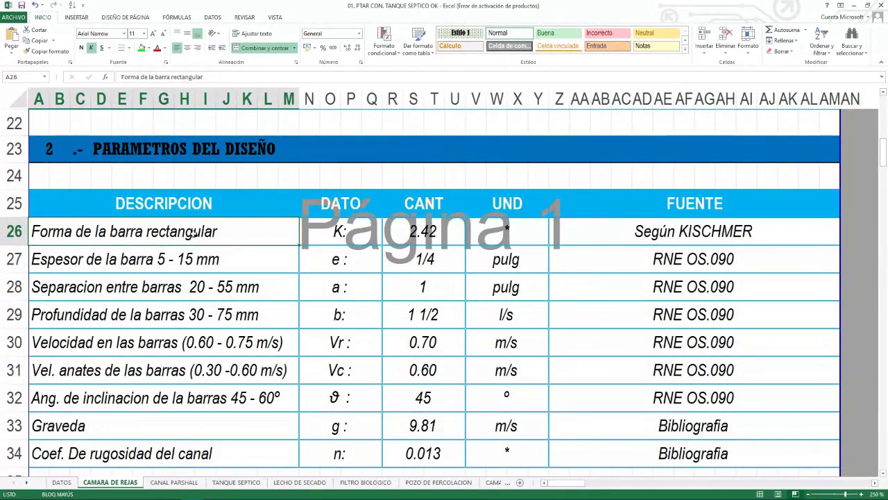
click(379, 240)
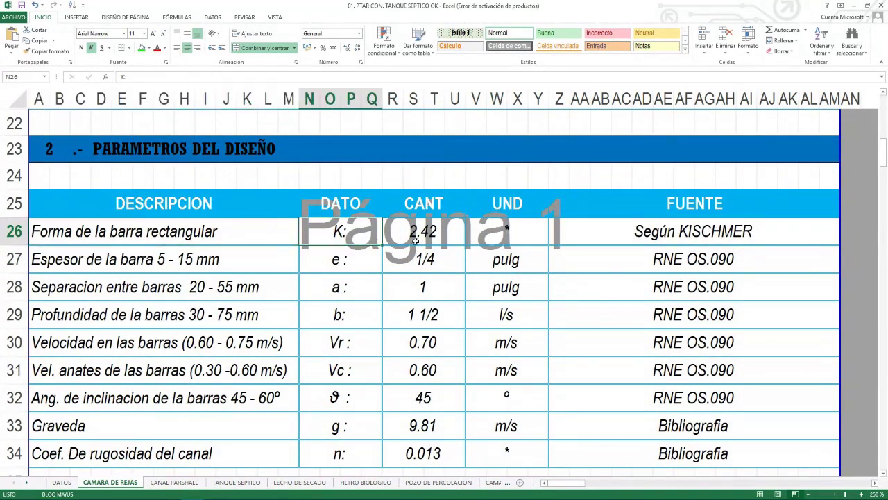
click(462, 247)
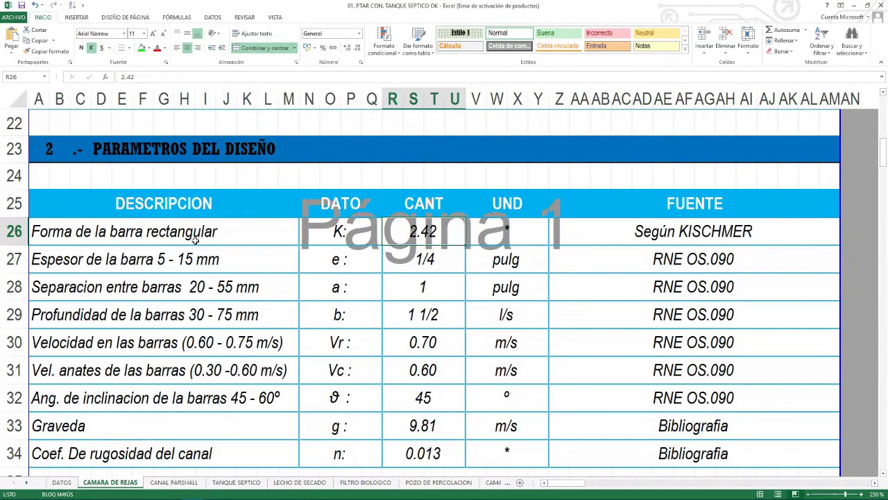
click(186, 267)
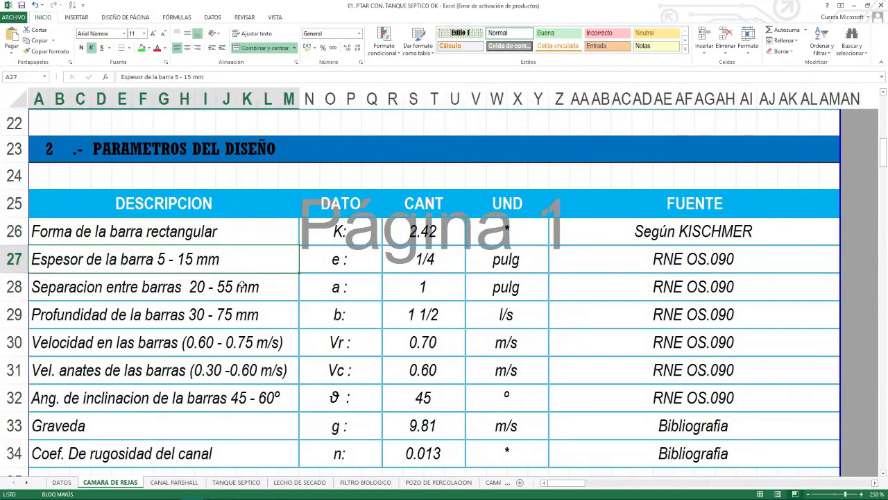
click(444, 264)
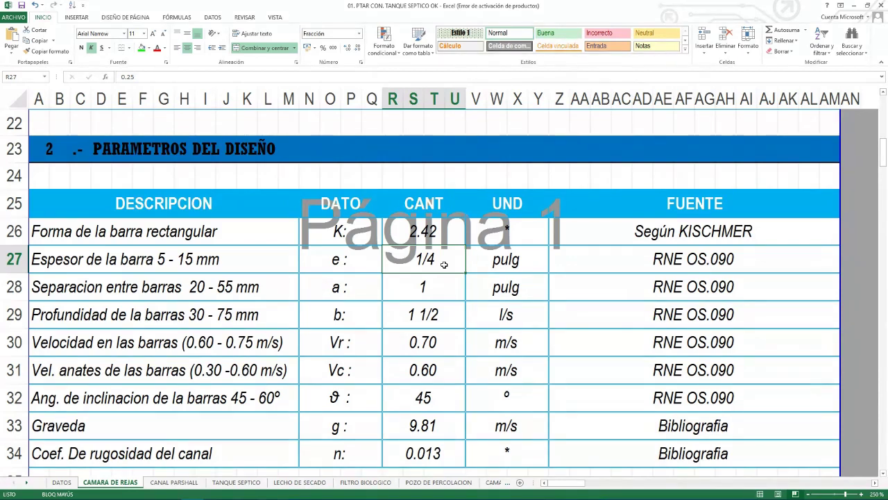
Examine the bar separation, the RNE OS.090 source entries, the bar depth and the velocity through the bars
click(237, 278)
click(430, 295)
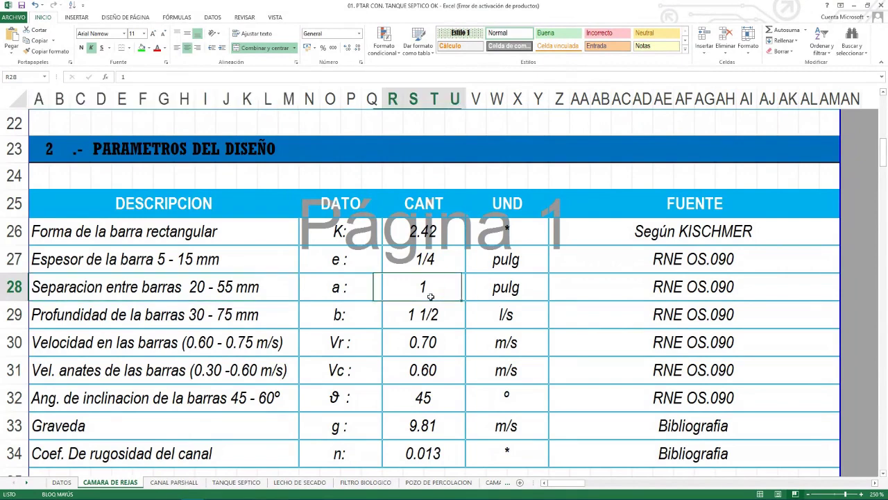
click(674, 283)
drag(667, 256, 659, 399)
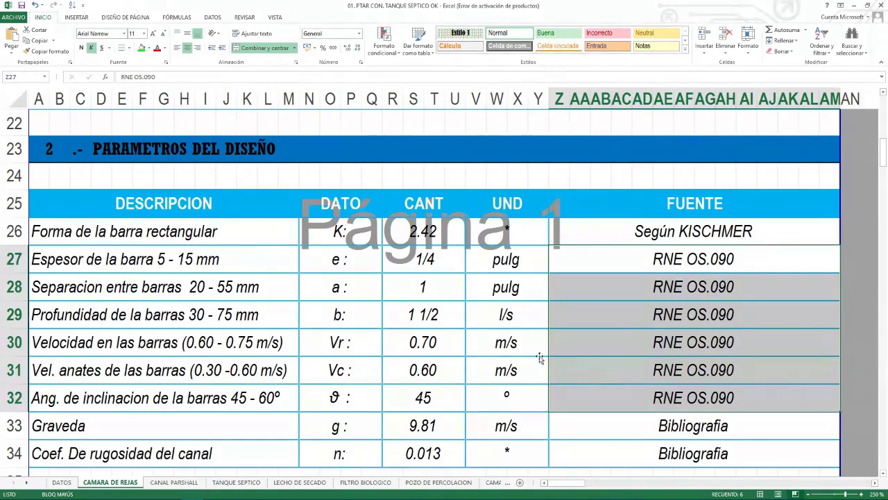
click(375, 364)
click(140, 291)
click(115, 320)
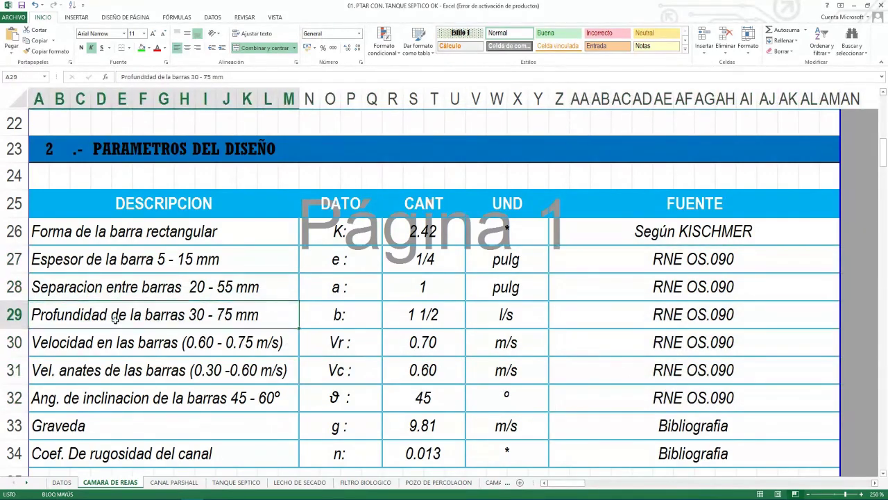
scroll(116, 321, down, 1)
click(93, 267)
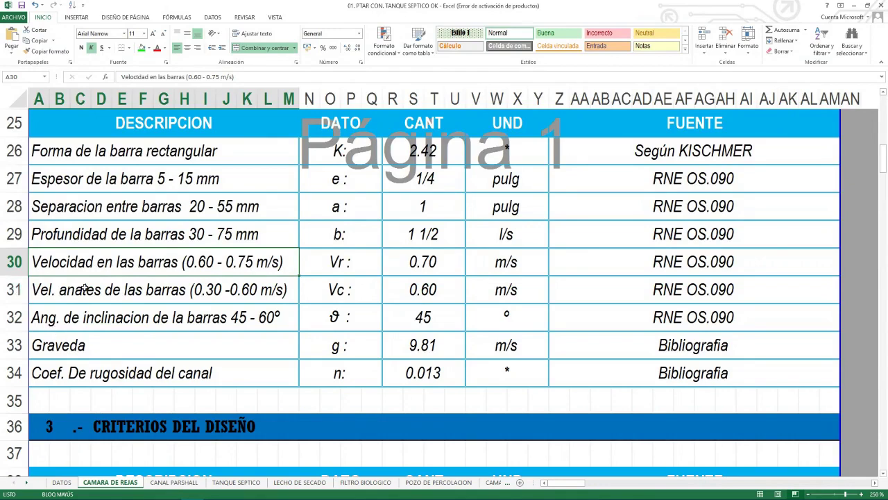
Correct the misspelled word in the row 31 description so it reads "Vel. antes de las barras (0.30 -0.60 m/s)"
click(82, 290)
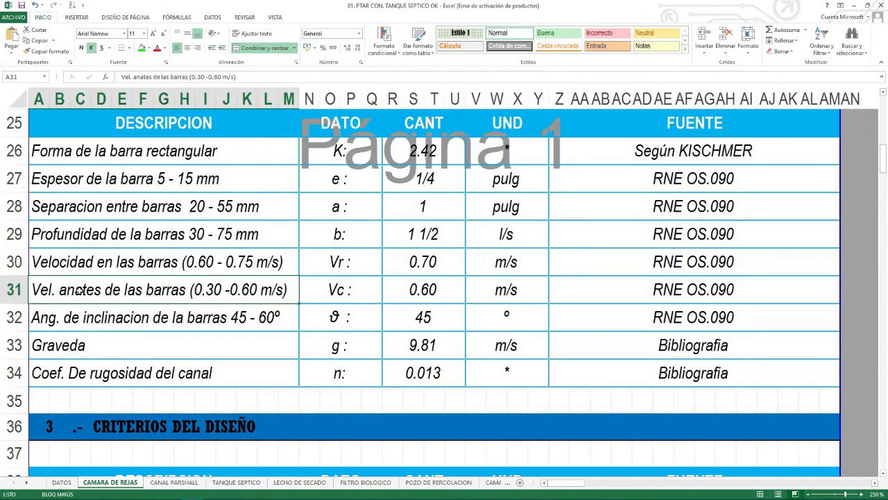
double_click(82, 290)
key(BackSpace)
key(Return)
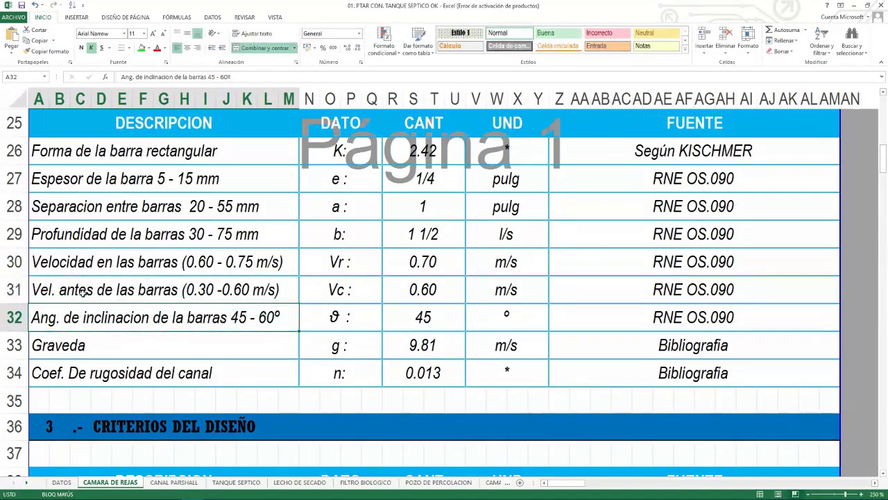
key(Up)
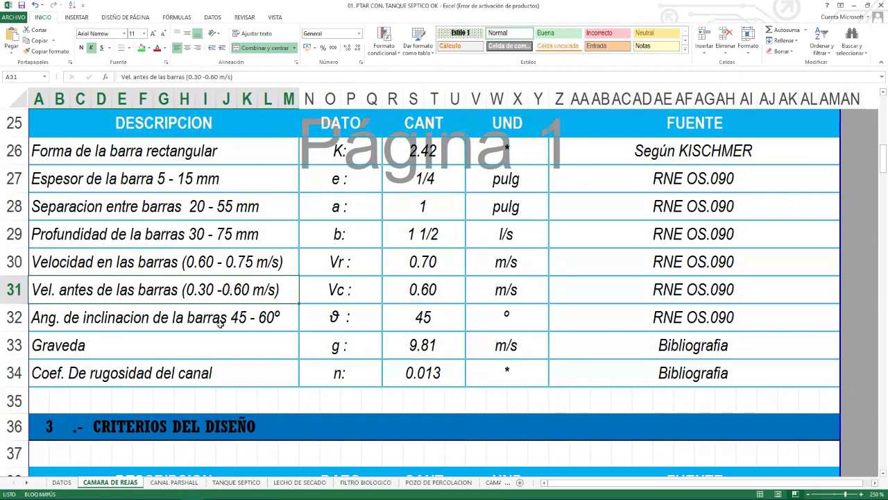
Examine the bar inclination angle, gravity and channel roughness coefficient entries, and check the bar thickness again
click(131, 324)
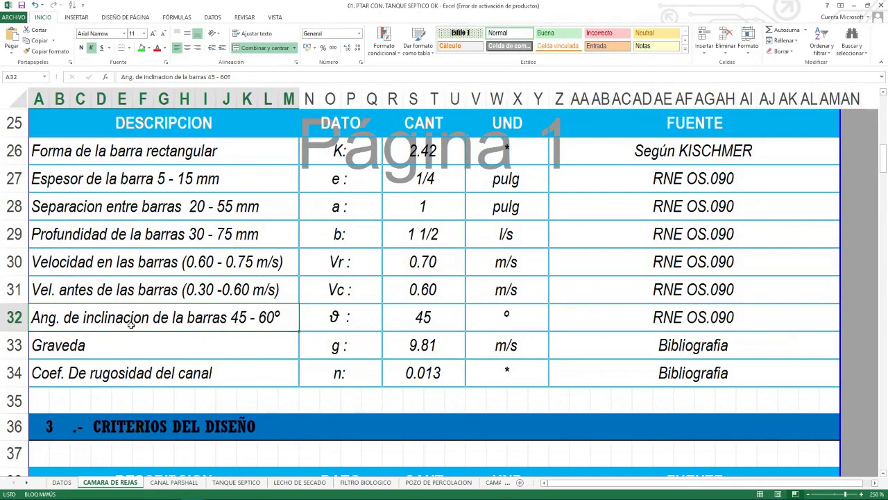
click(439, 319)
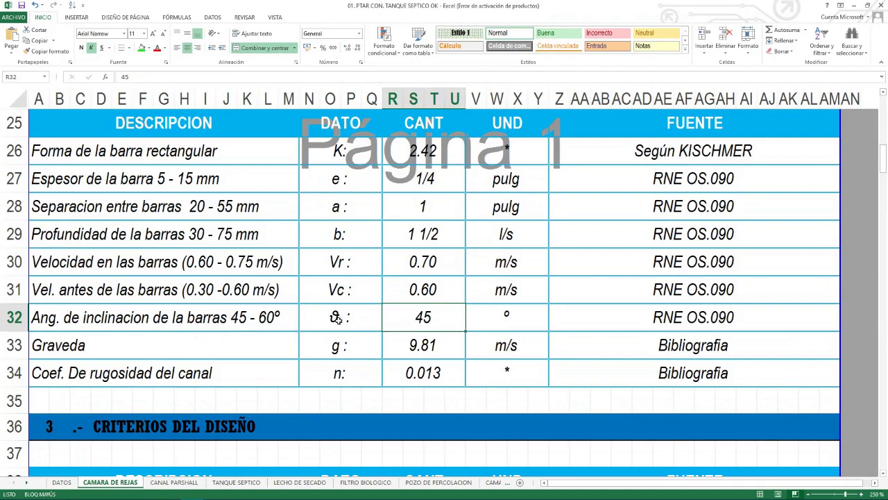
click(127, 342)
click(433, 348)
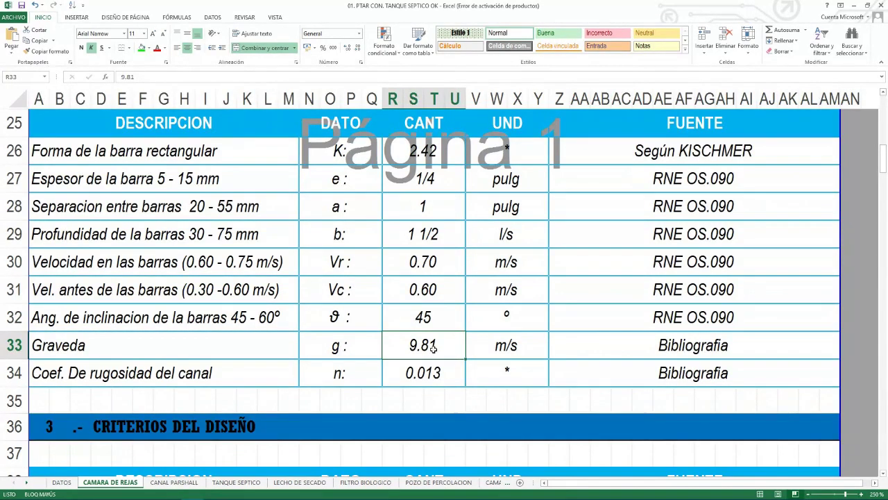
click(148, 374)
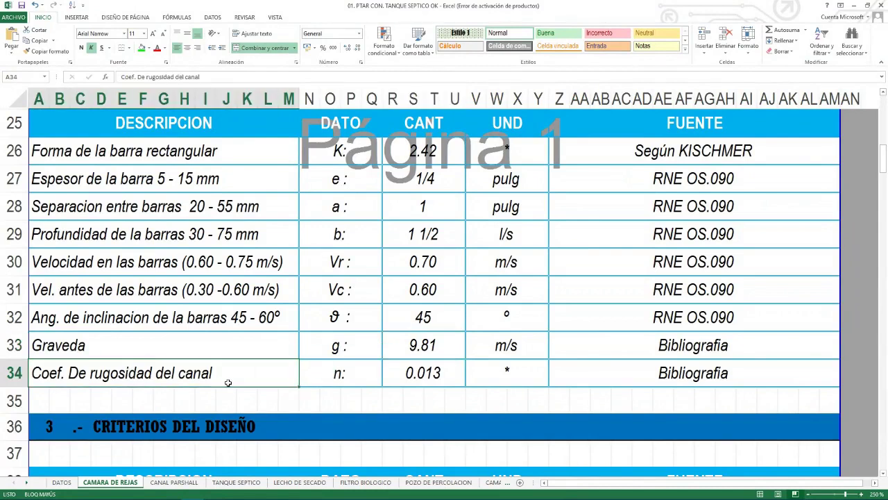
click(400, 373)
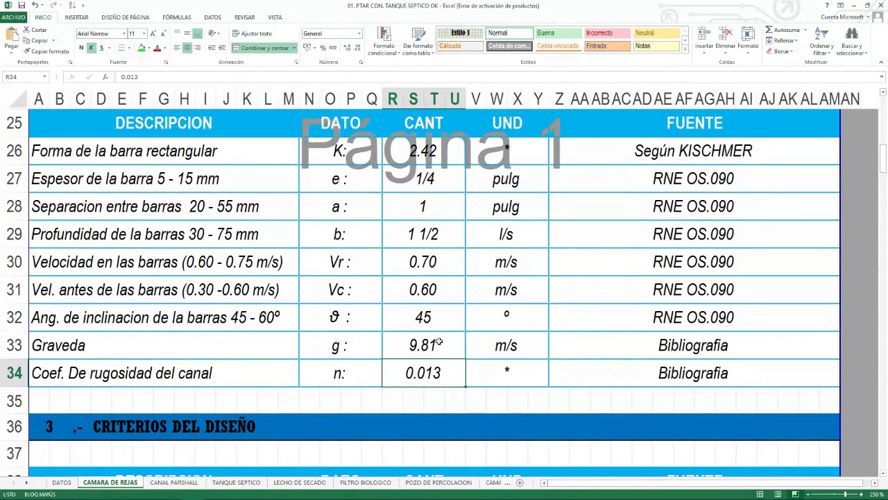
scroll(423, 343, up, 2)
scroll(327, 314, down, 2)
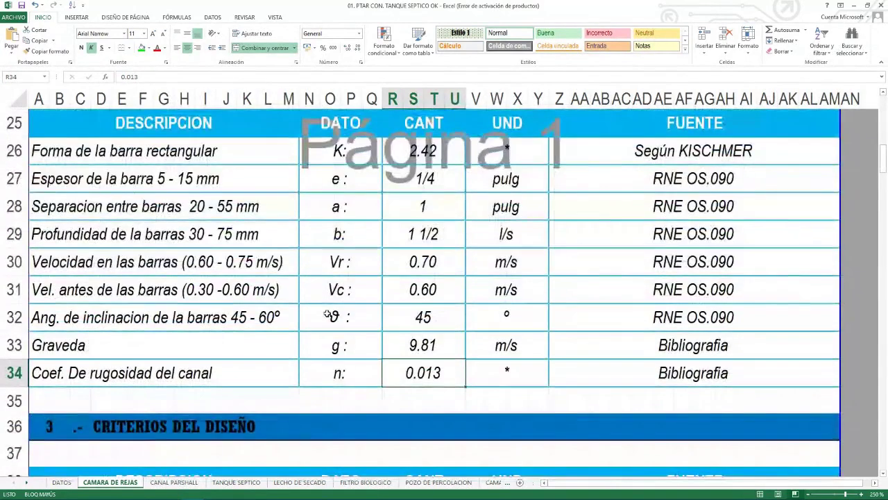
scroll(327, 315, down, 2)
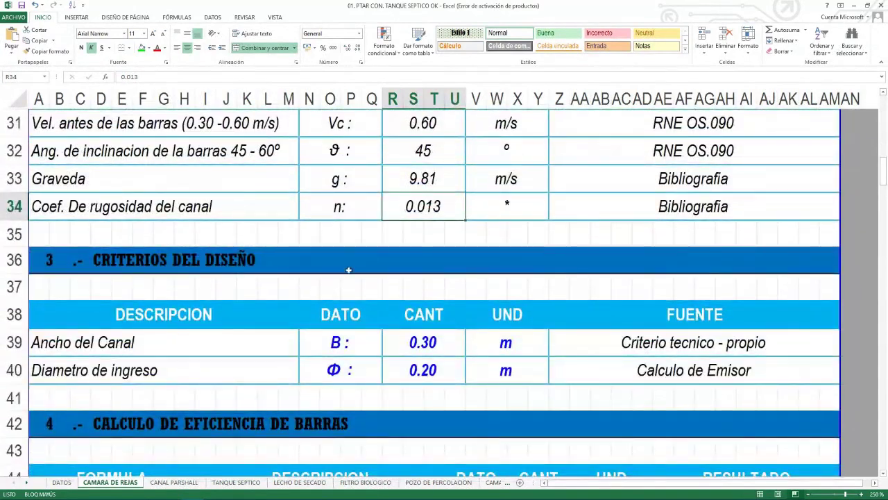
scroll(346, 290, up, 3)
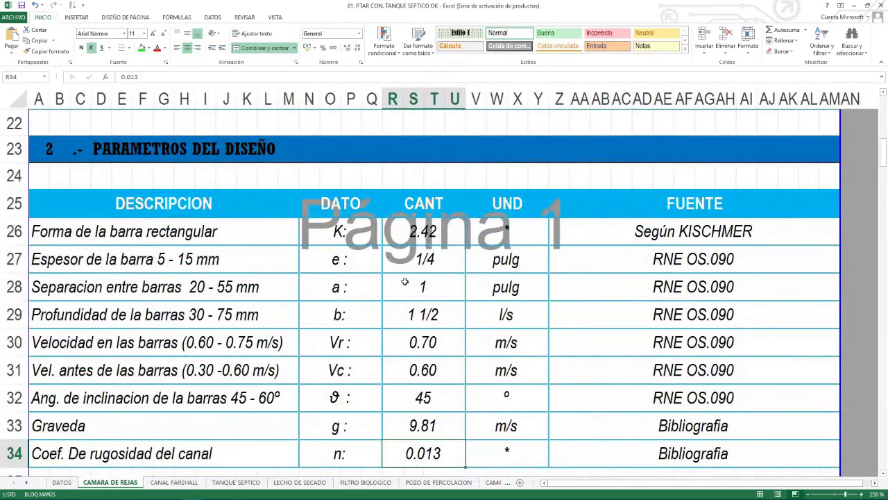
click(440, 257)
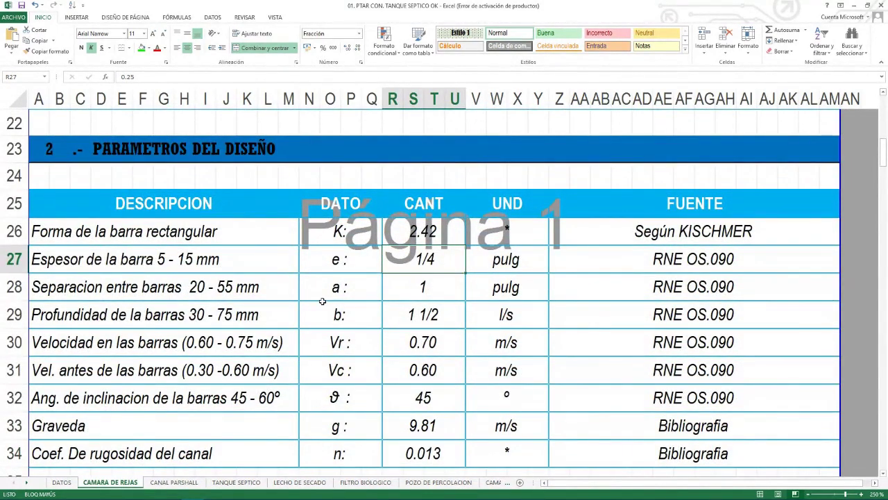
Review the channel width in CRITERIOS DEL DISEÑO alongside the design flows and the bar efficiency and screen channel calculations
scroll(332, 309, down, 5)
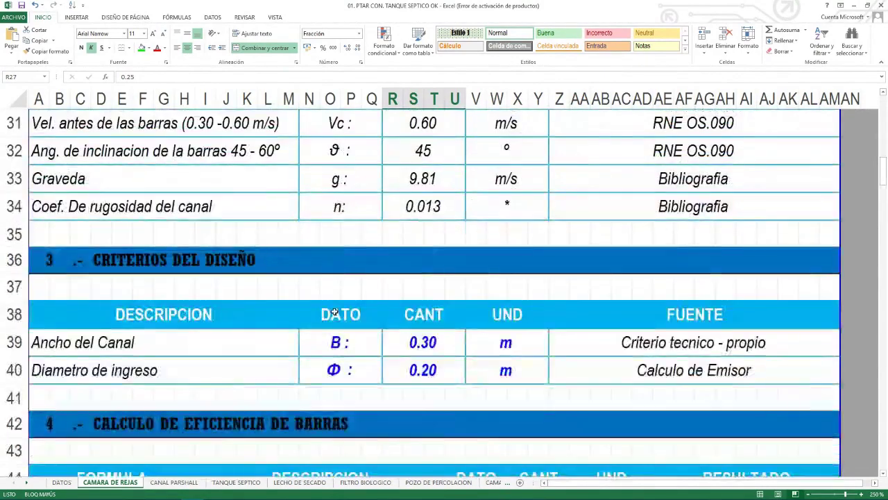
scroll(332, 313, up, 2)
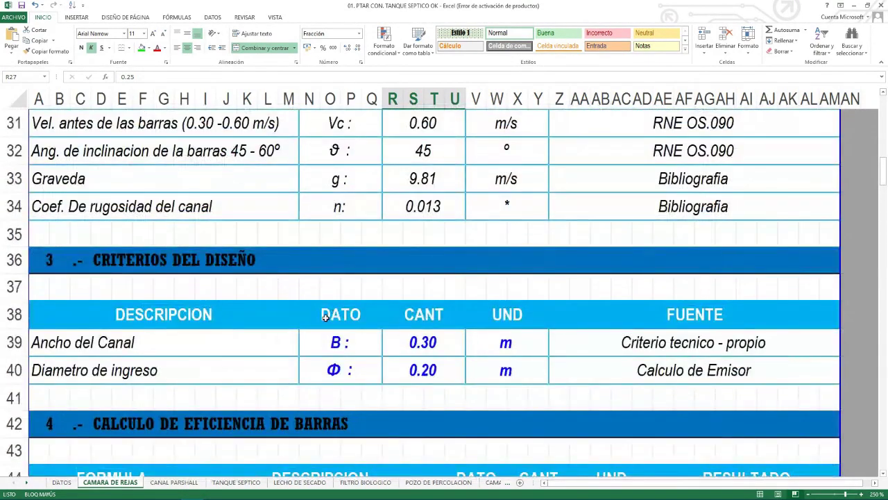
scroll(326, 317, down, 1)
click(418, 263)
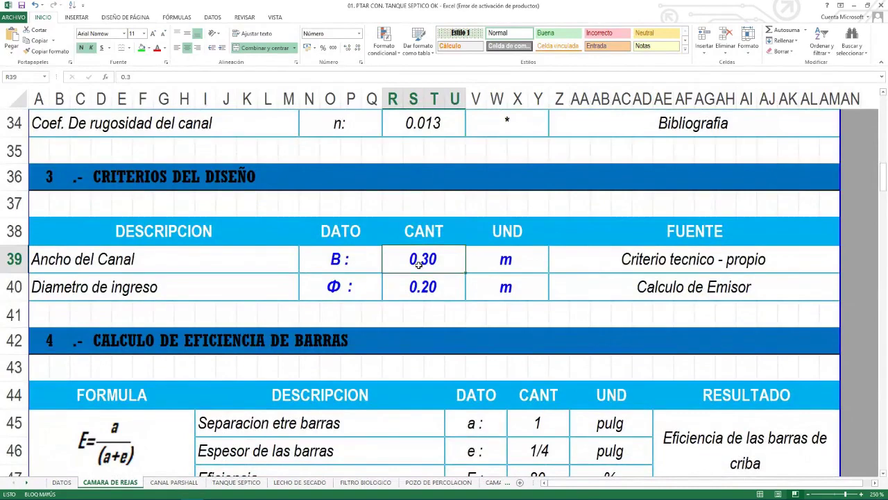
scroll(420, 267, up, 10)
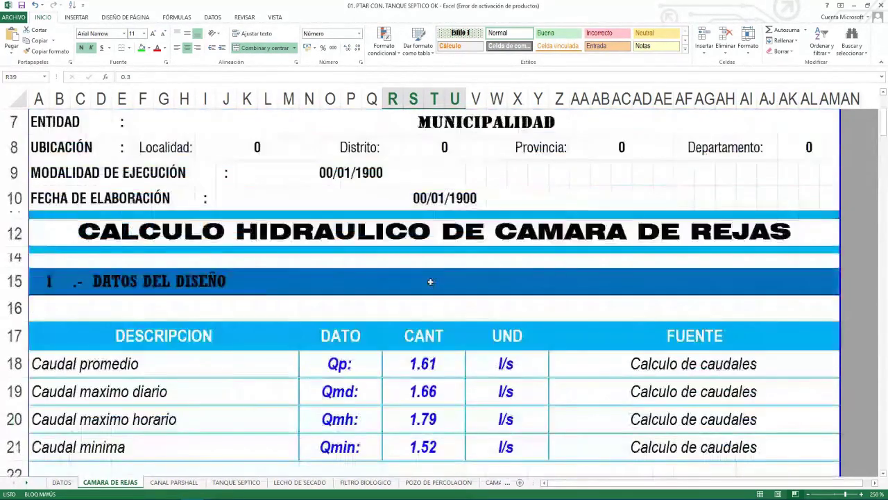
scroll(430, 281, down, 11)
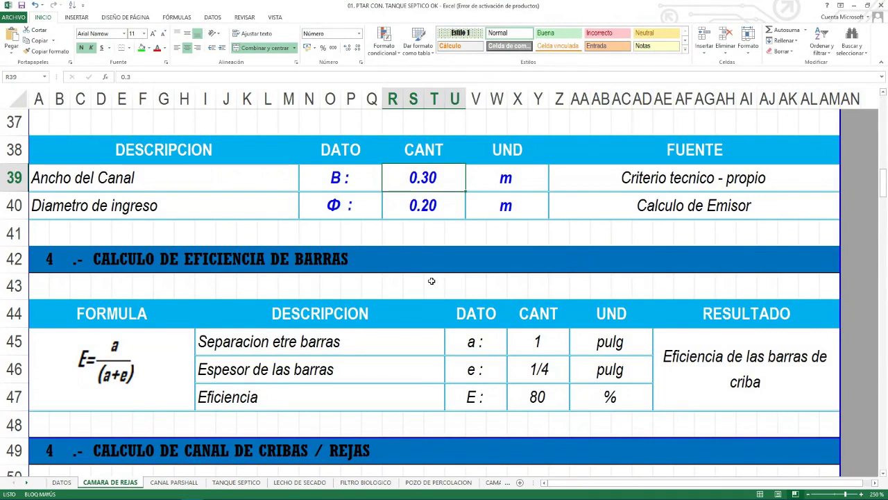
scroll(430, 233, up, 4)
scroll(428, 238, up, 3)
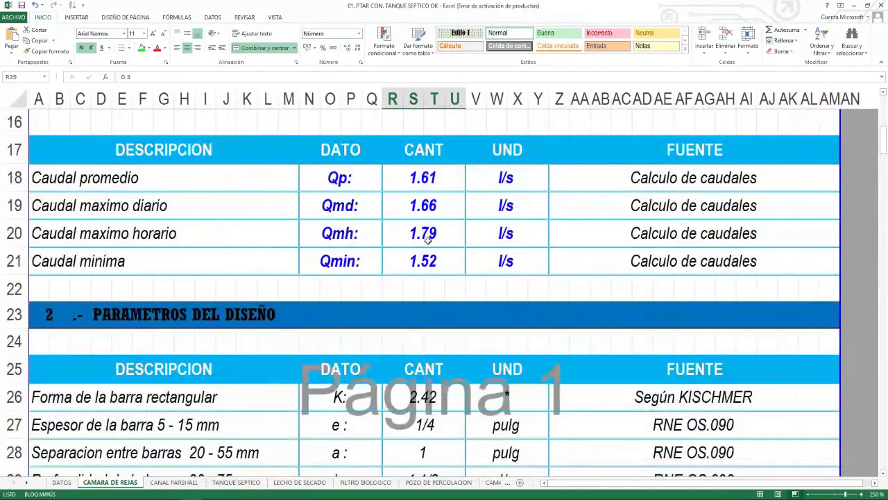
scroll(428, 238, down, 12)
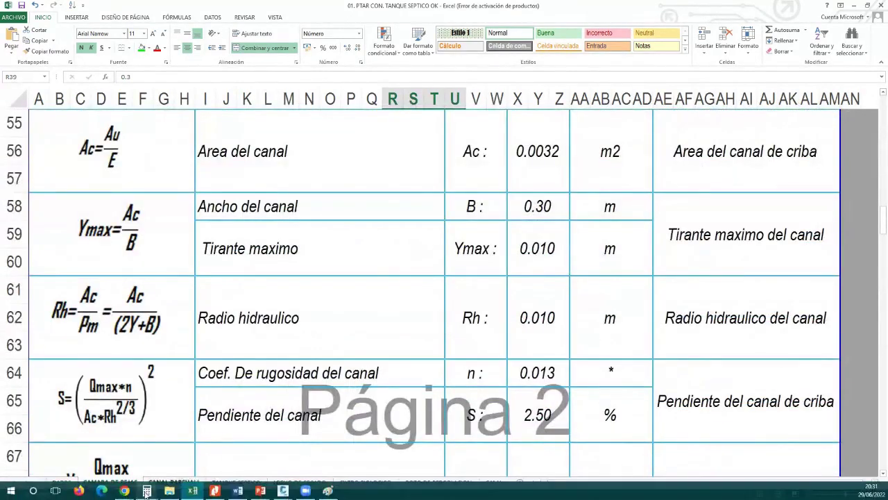
Switch to the calculator, compute 1.61 × 1.8 × 0.8, and clear the result
click(147, 491)
click(177, 471)
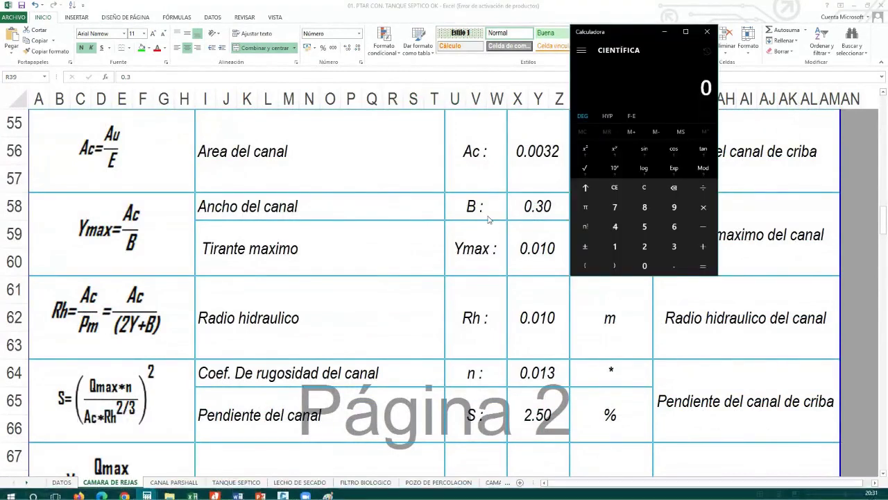
text(1.61)
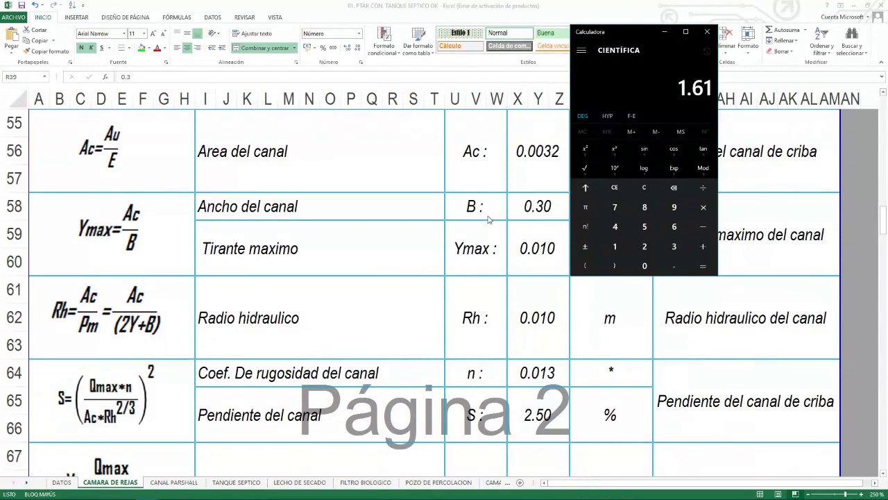
key(asterisk)
text(1.8)
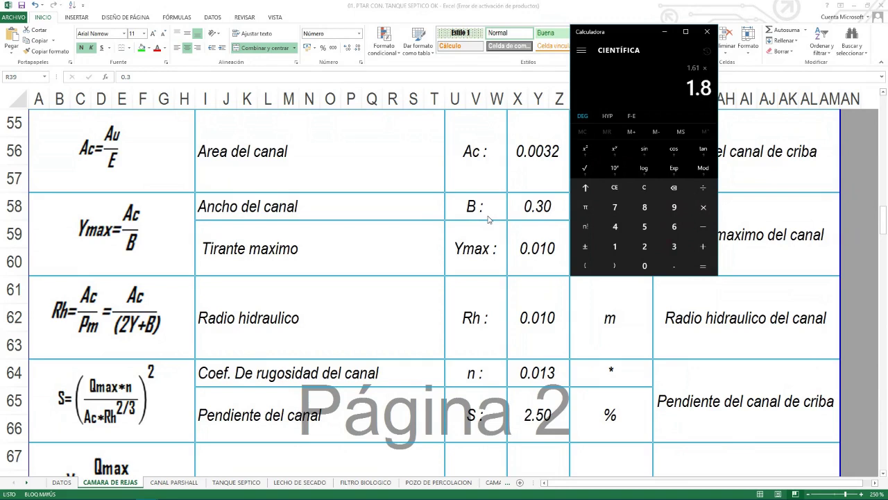
key(Return)
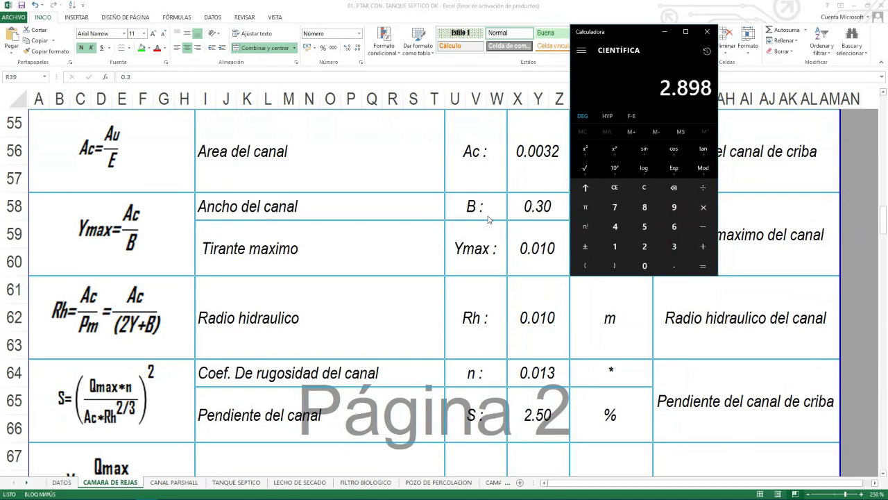
click(700, 207)
click(666, 259)
click(645, 207)
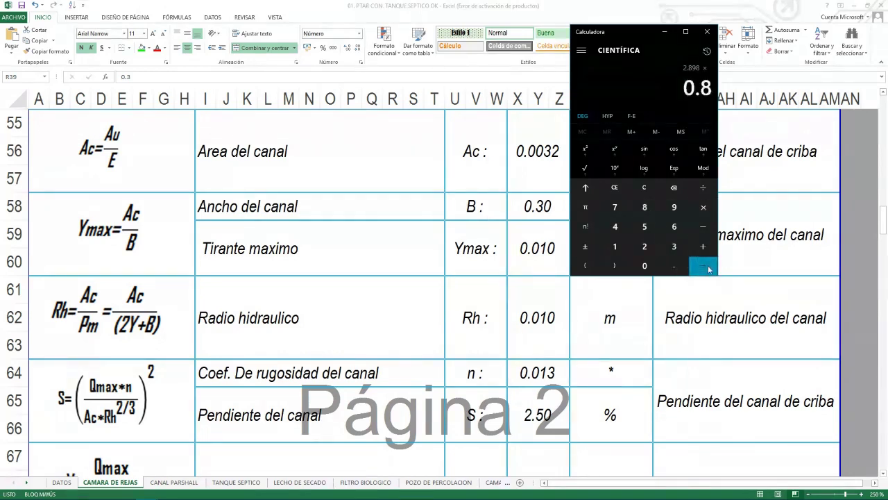
click(702, 265)
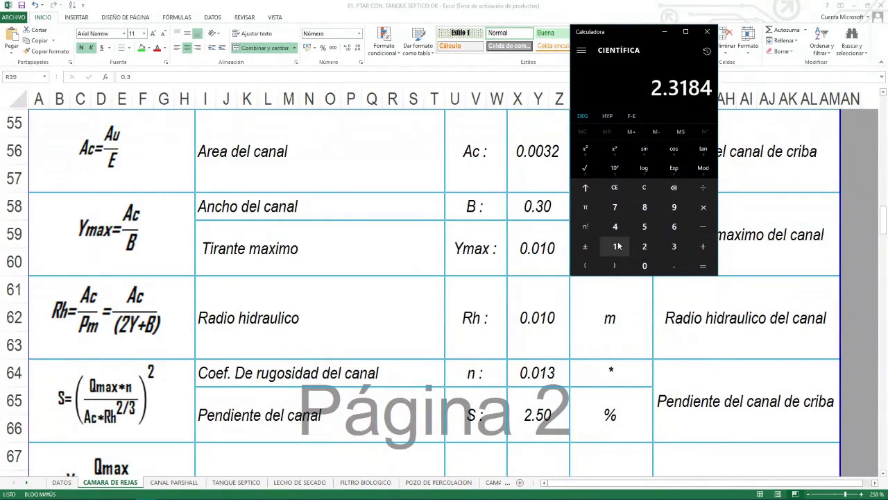
click(646, 188)
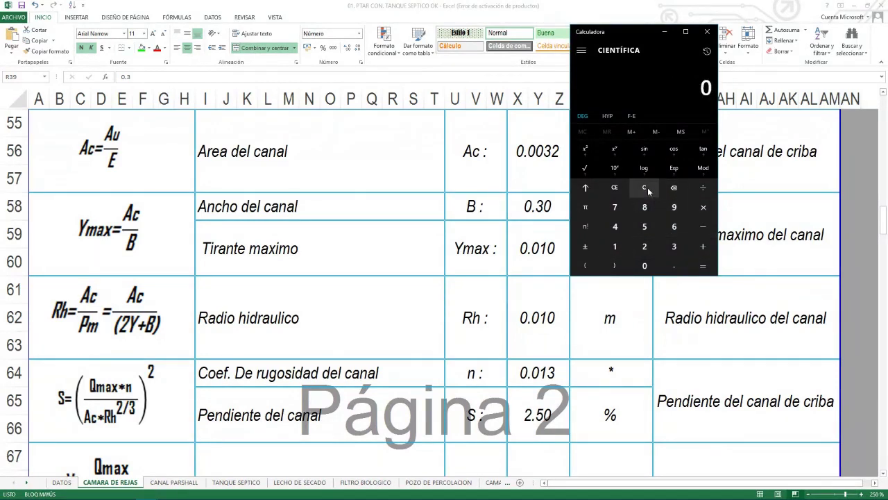
Enter the average flow of 1.61 in the calculator and move it clear of the FUENTE column in the design flows table
text(1.61)
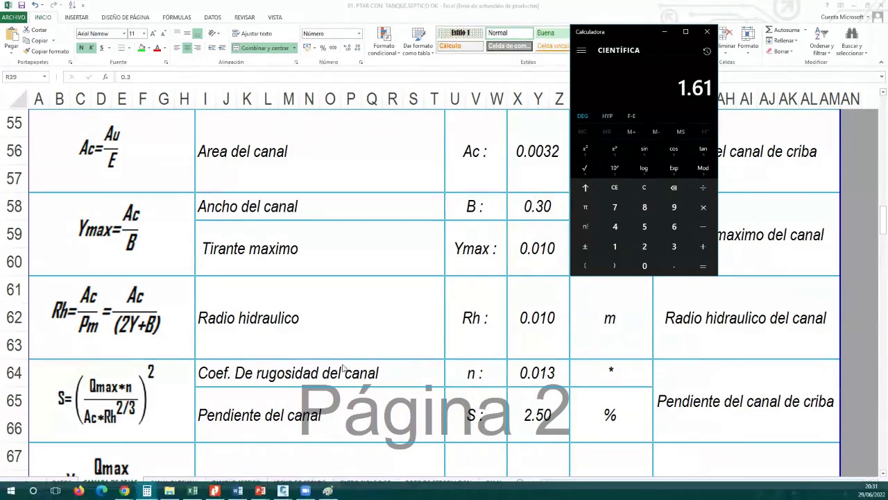
scroll(385, 316, up, 3)
scroll(385, 316, up, 10)
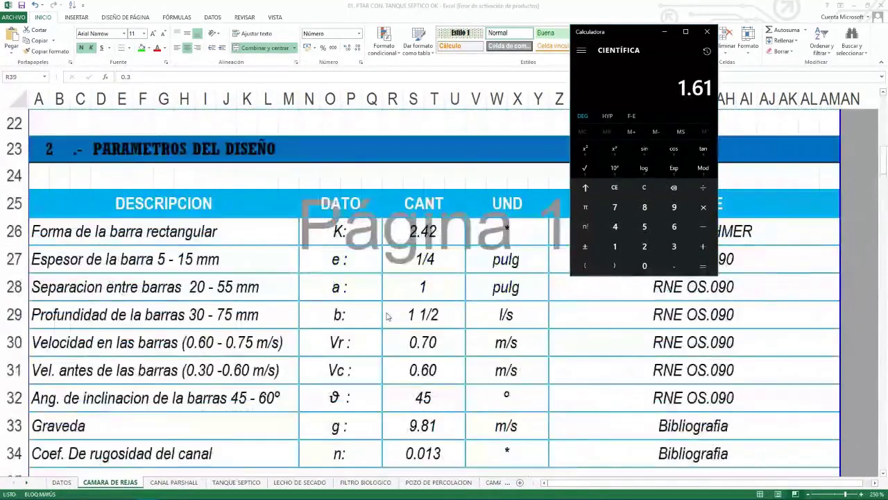
scroll(387, 316, up, 2)
scroll(387, 316, down, 1)
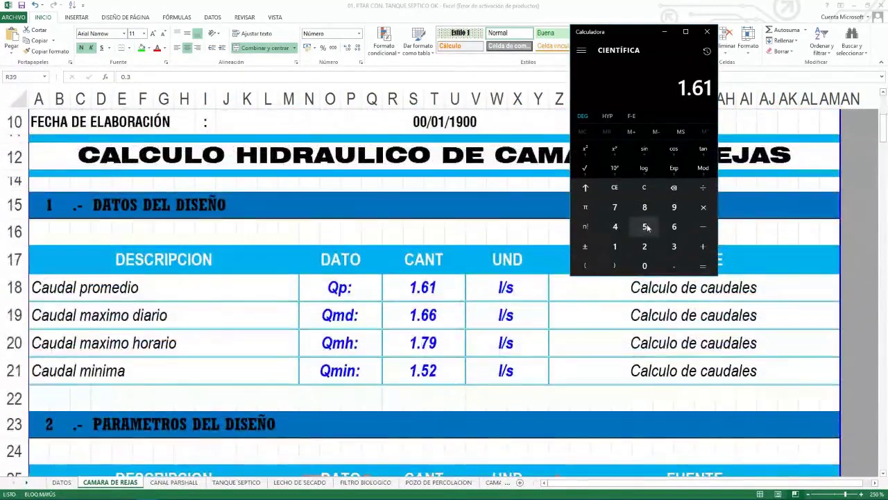
drag(648, 31, 494, 34)
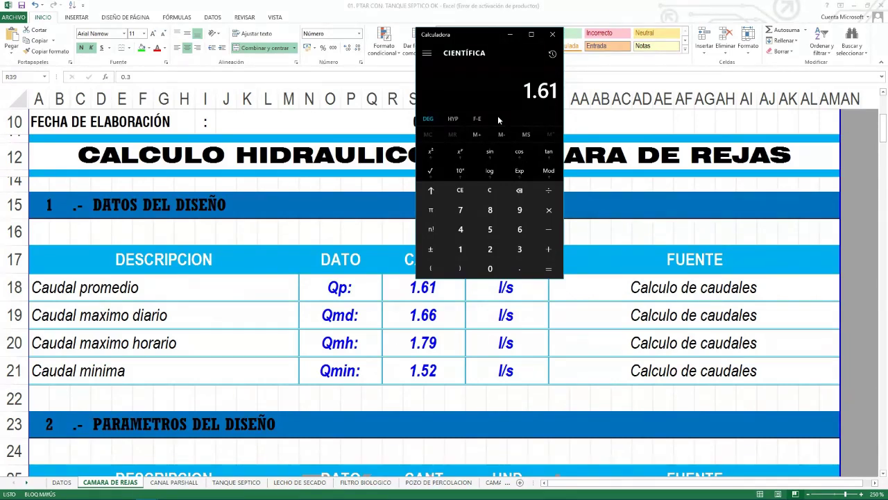
Try multiplying the average flow by 80 and by 3600, and clear the calculation
key(asterisk)
key(9)
key(BackSpace)
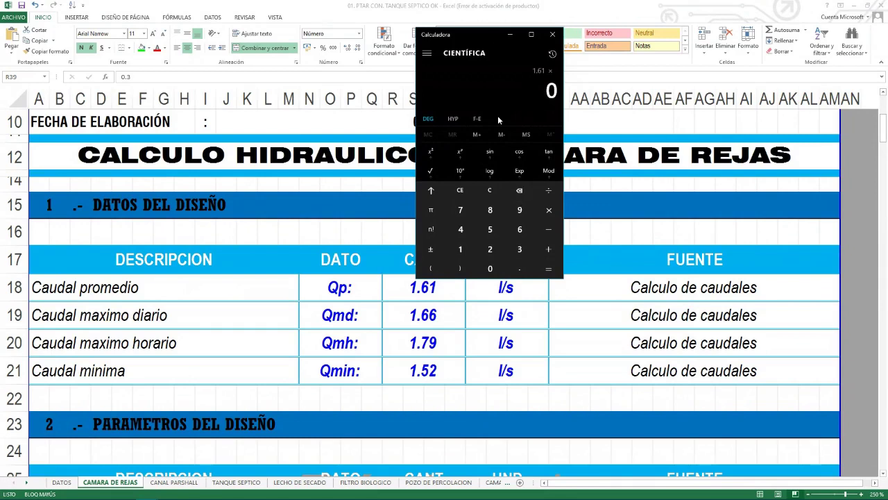
text(80)
key(Return)
key(asterisk)
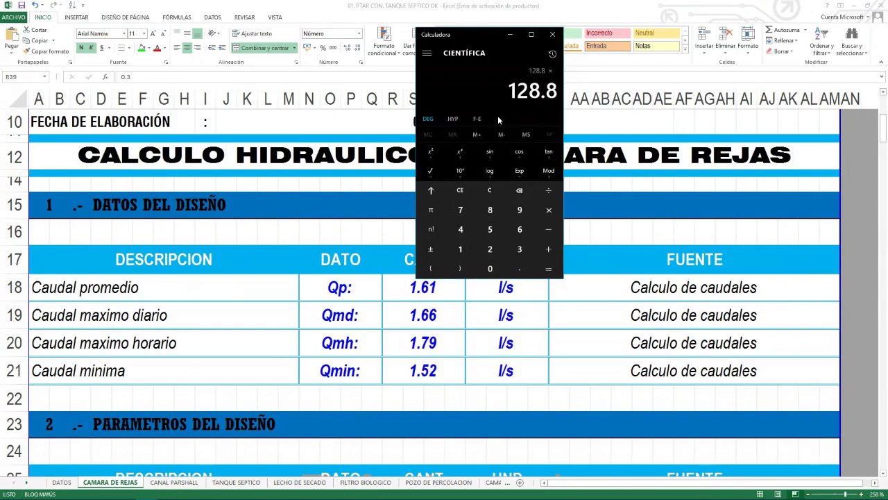
text(3600)
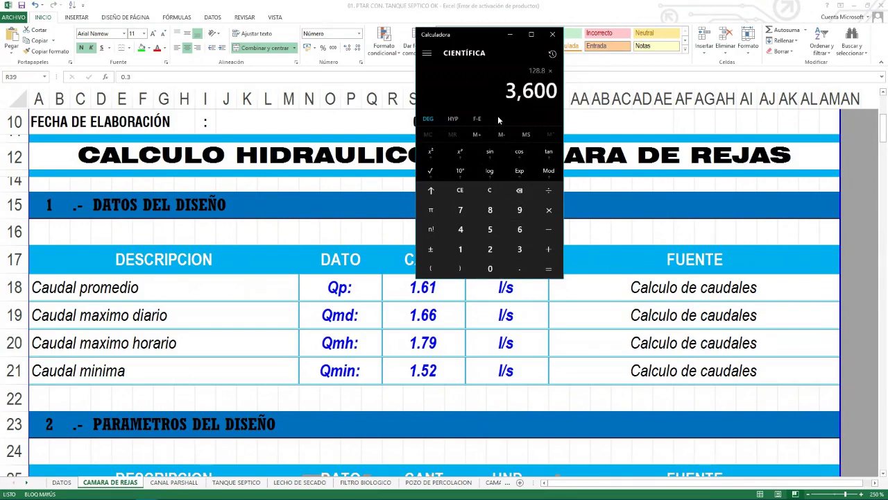
key(Return)
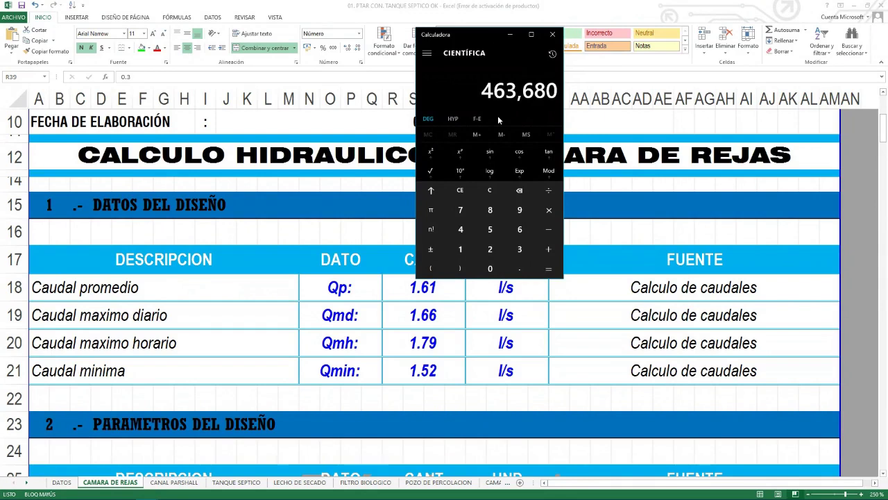
key(Delete)
Convert the average flow to a daily volume as 86400 × 1.61 and divide it by 80
text(86400)
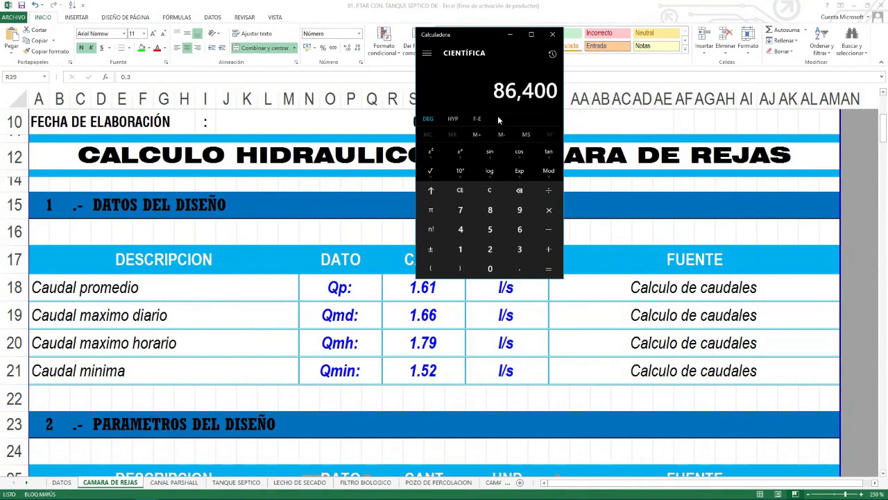
key(asterisk)
text(1.61)
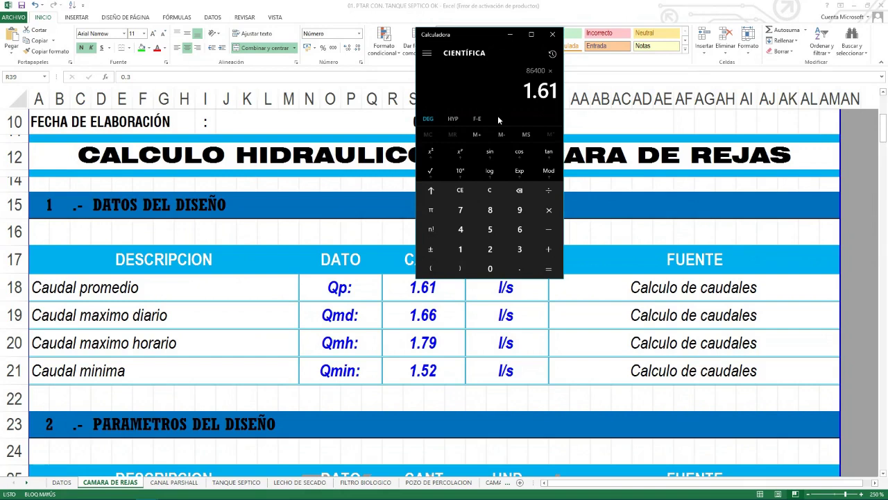
key(Return)
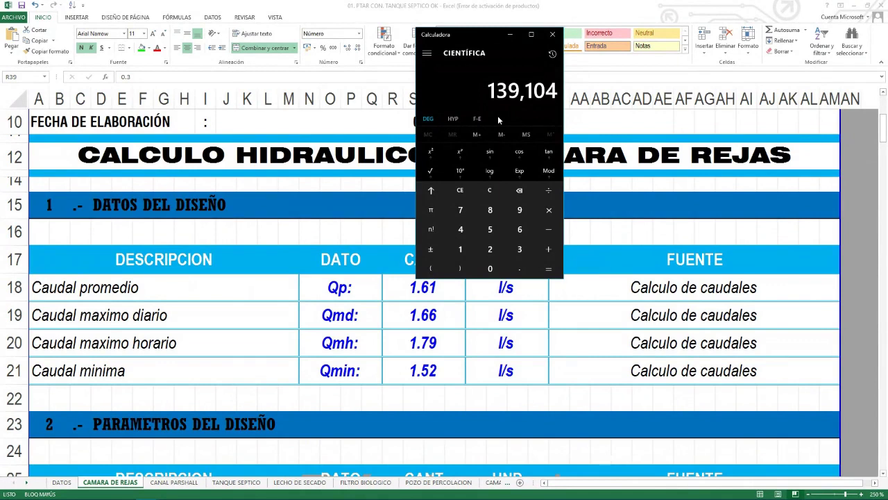
key(slash)
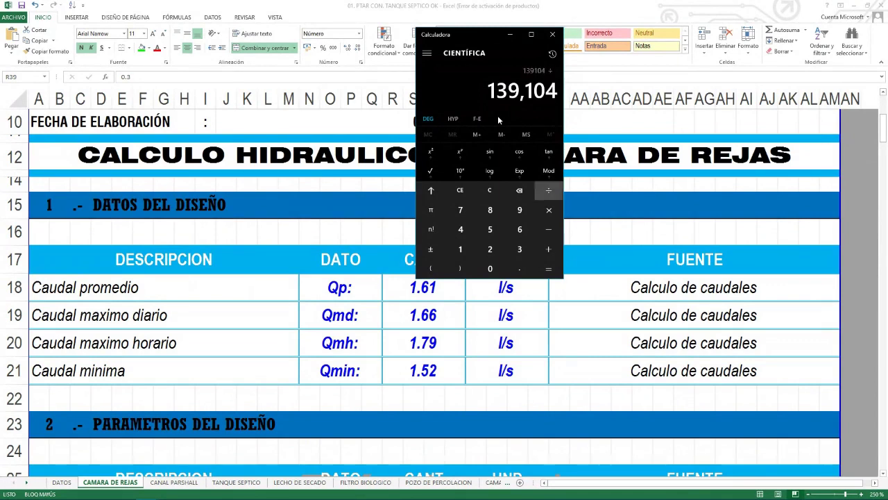
text(80)
key(Return)
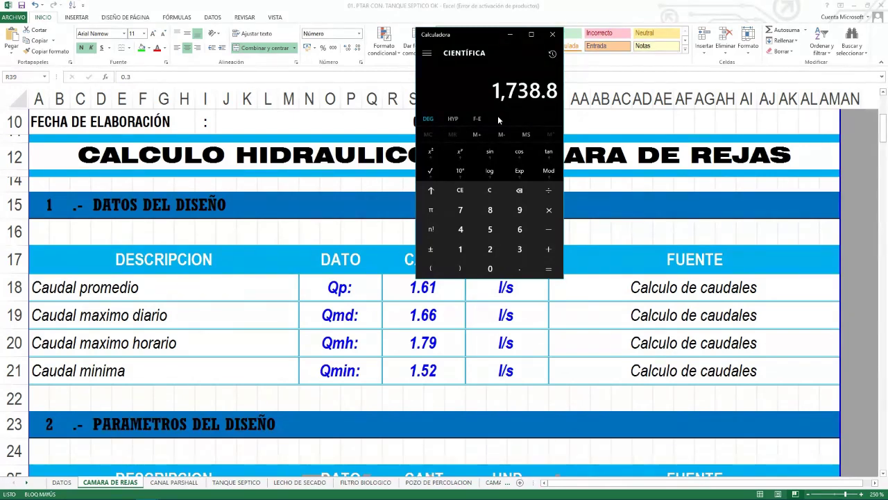
Multiply the quotient back by 80, divide the daily volume by 64 instead, and put the cleared calculator away
key(asterisk)
text(80)
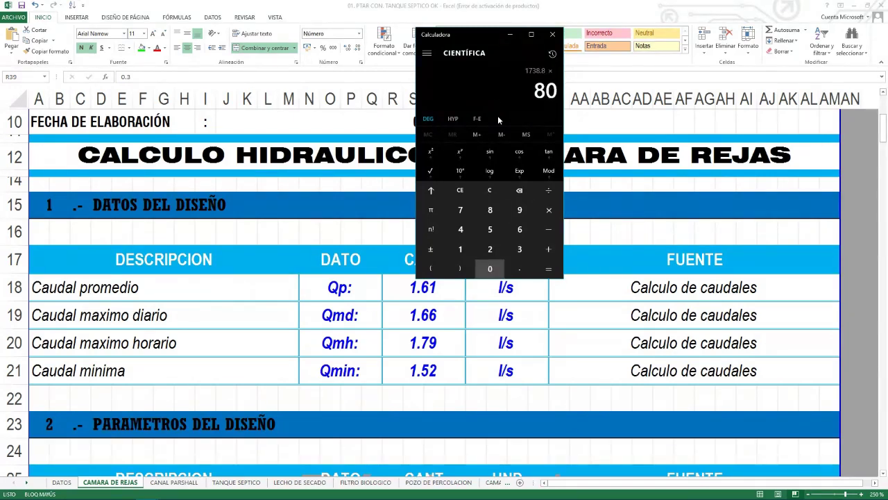
key(Return)
key(slash)
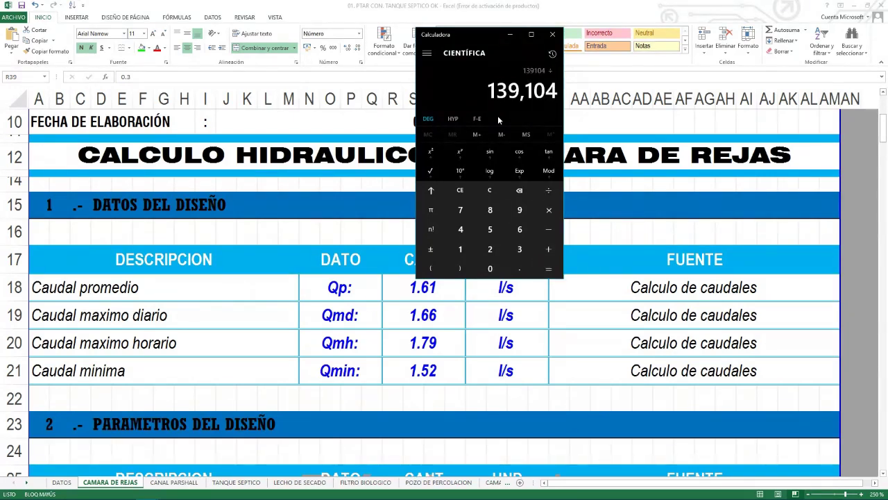
text(60)
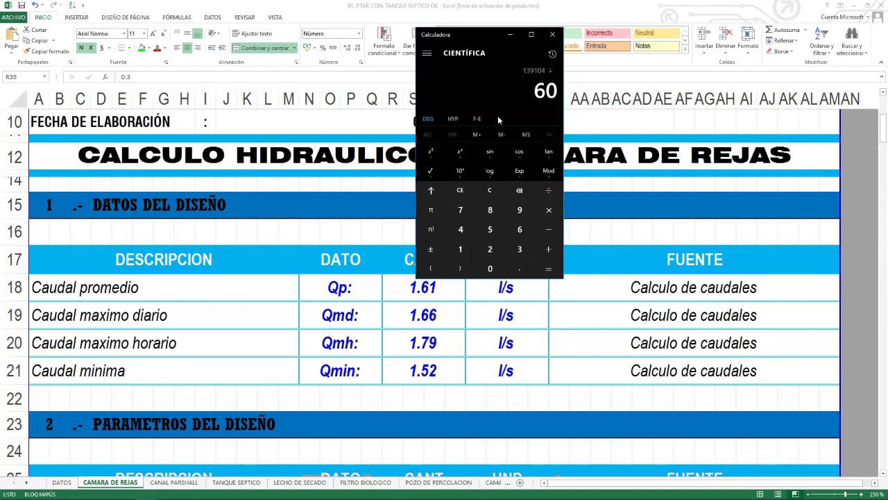
key(Delete)
text(64)
key(Return)
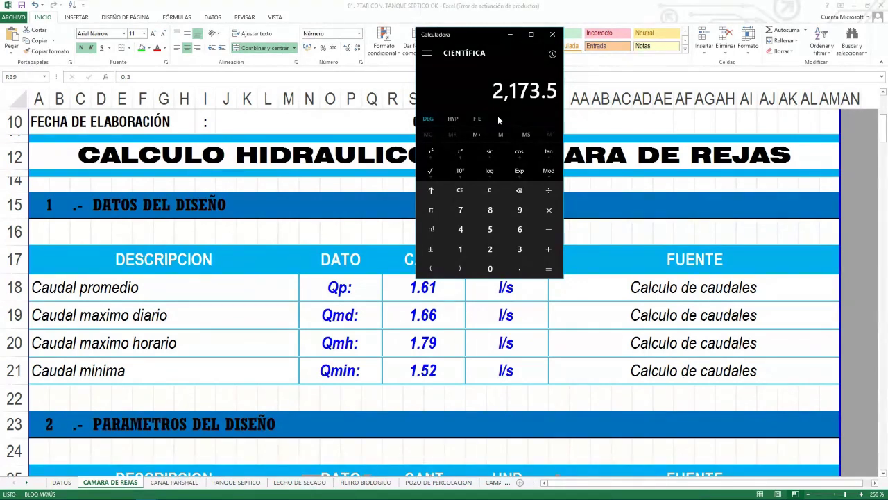
click(489, 190)
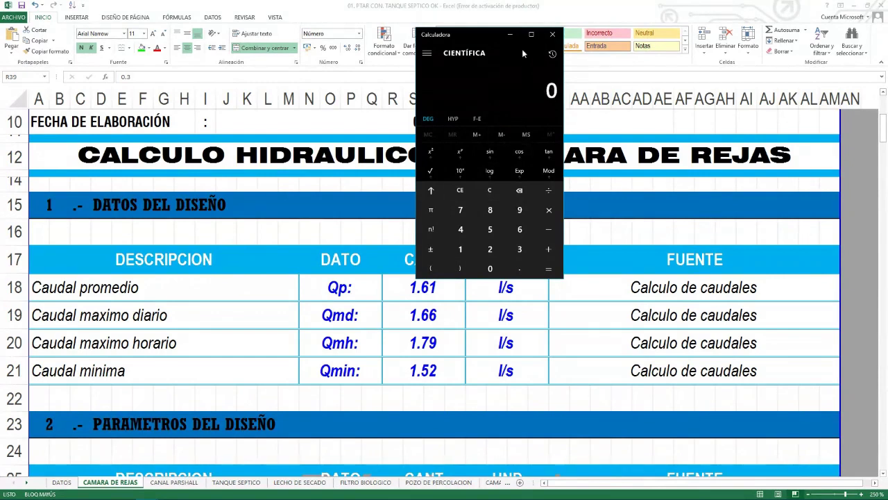
click(510, 34)
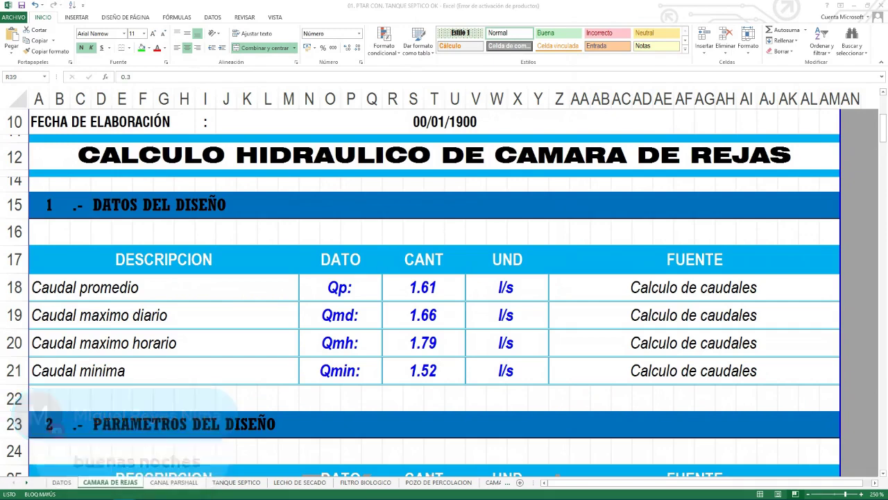
Examine the bar separation and thickness entries in the CALCULO DE EFICIENCIA DE BARRAS table
scroll(317, 297, down, 4)
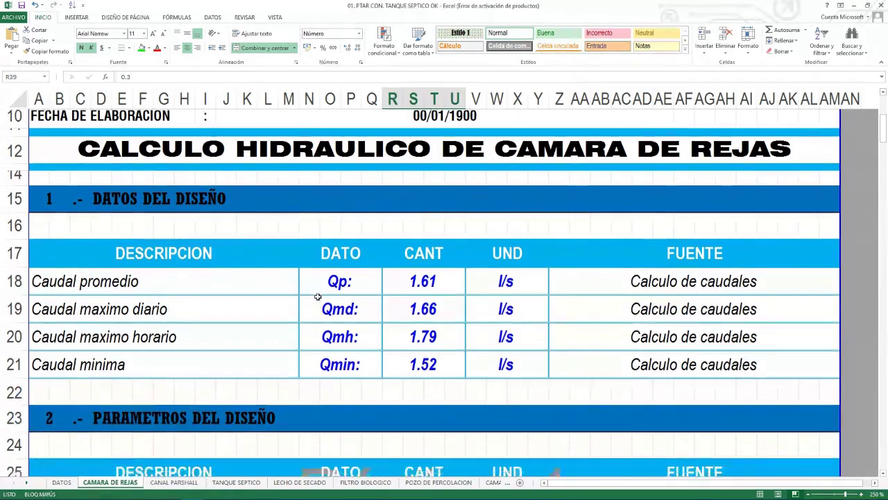
scroll(317, 297, down, 1)
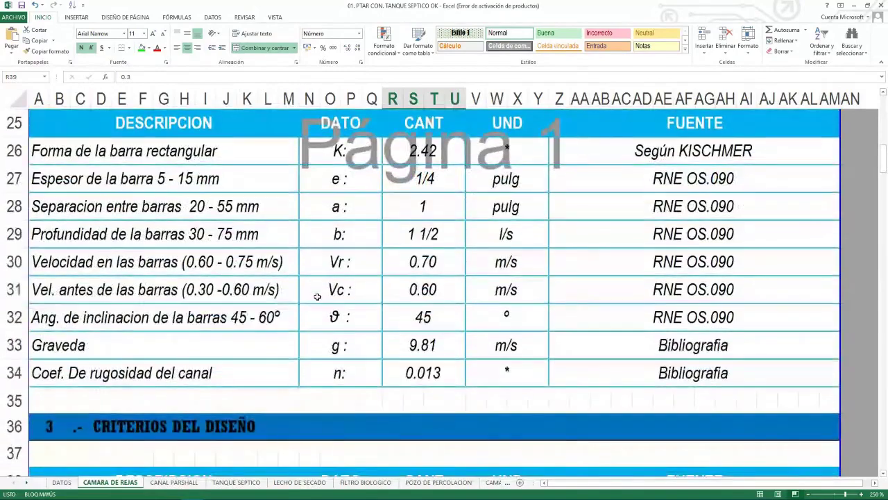
scroll(317, 297, up, 1)
scroll(318, 296, down, 9)
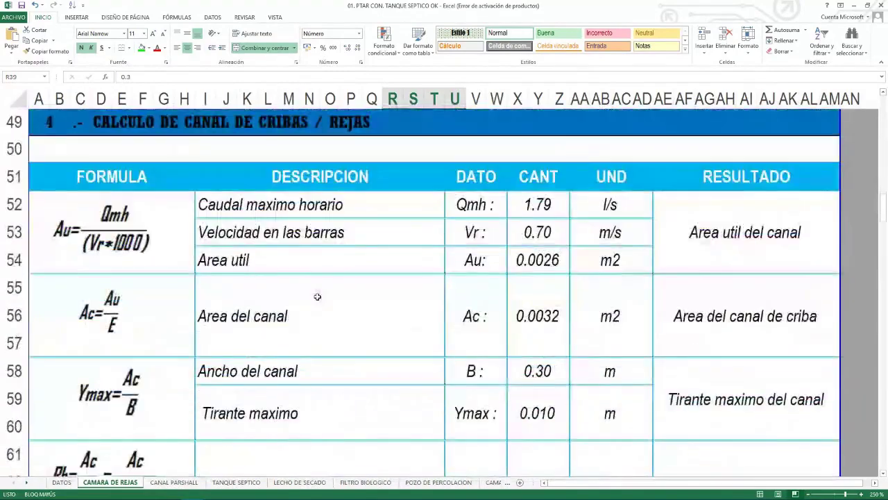
scroll(317, 296, up, 3)
click(319, 235)
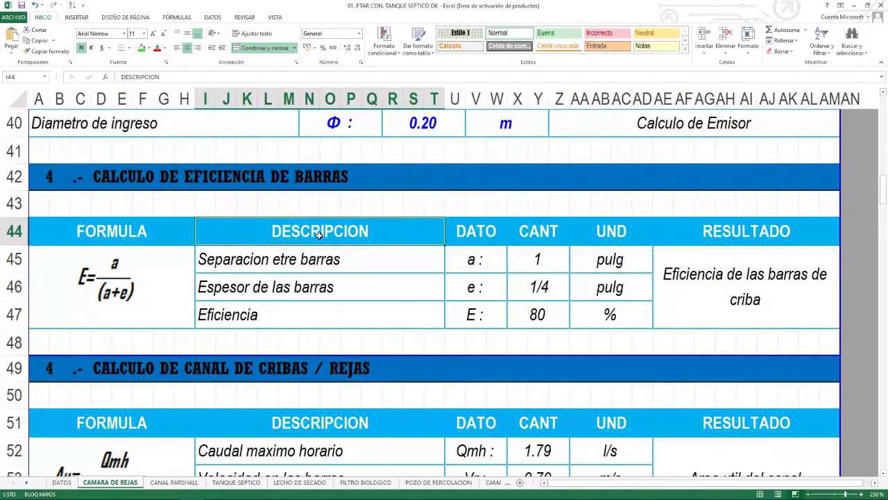
click(410, 259)
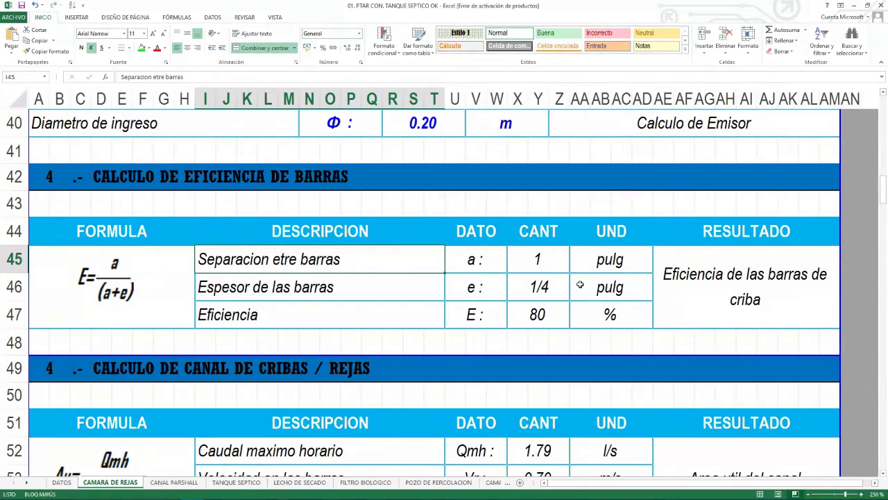
Review the design flows and the source, description, unit and symbol columns of PARAMETROS DEL DISEÑO against the bar efficiency formula
scroll(414, 322, up, 1)
scroll(415, 323, up, 12)
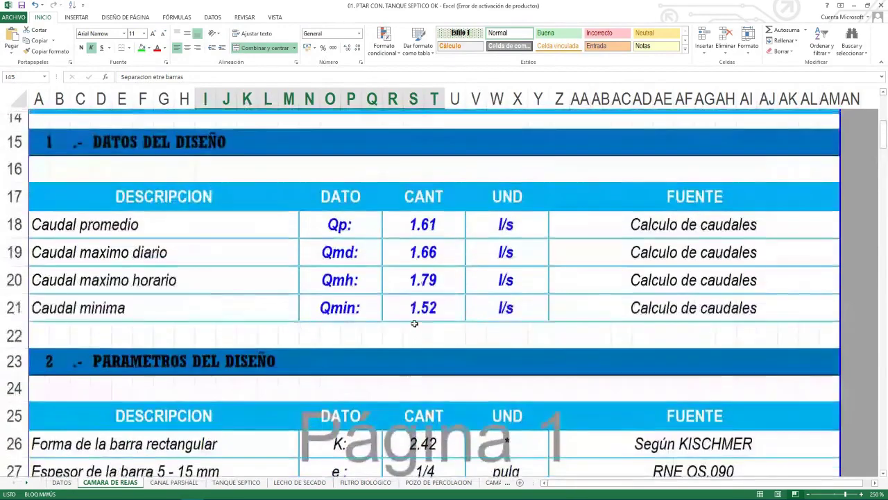
scroll(414, 323, down, 8)
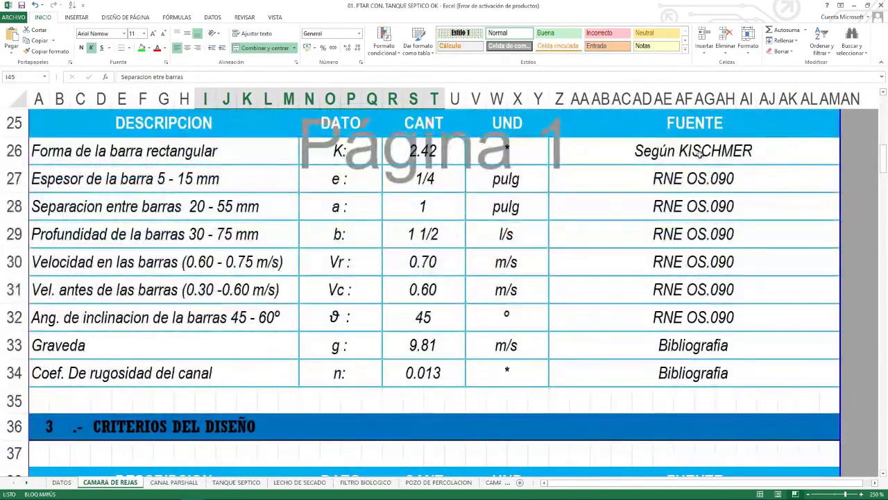
drag(699, 154, 690, 348)
drag(238, 155, 231, 368)
drag(492, 153, 541, 371)
drag(362, 157, 342, 370)
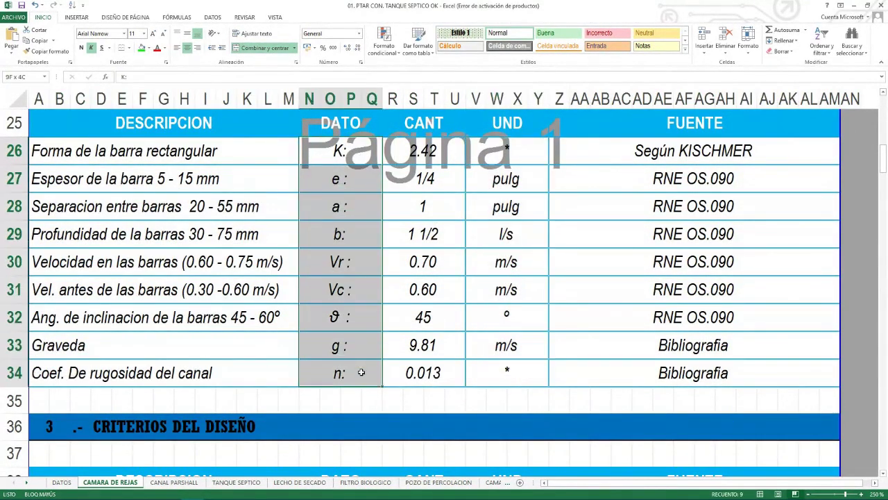
scroll(354, 338, down, 6)
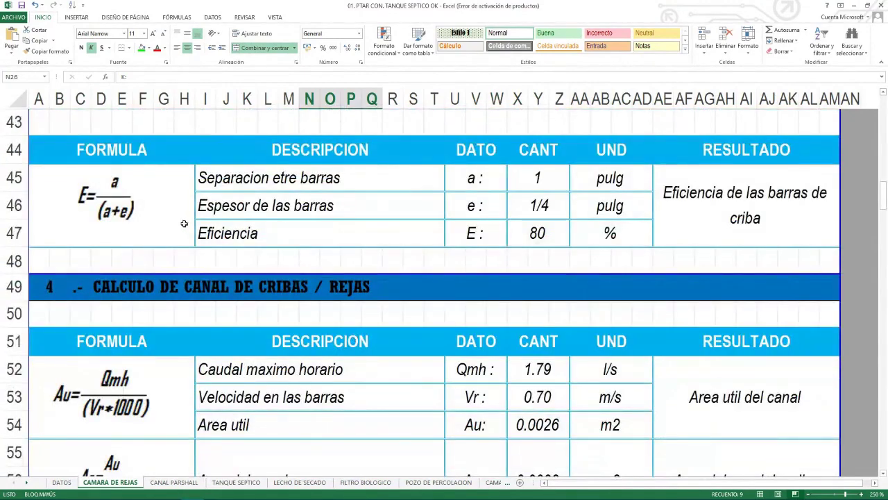
Examine the formula and description entries of the bar efficiency table and glance over the channel calculation below it
click(164, 199)
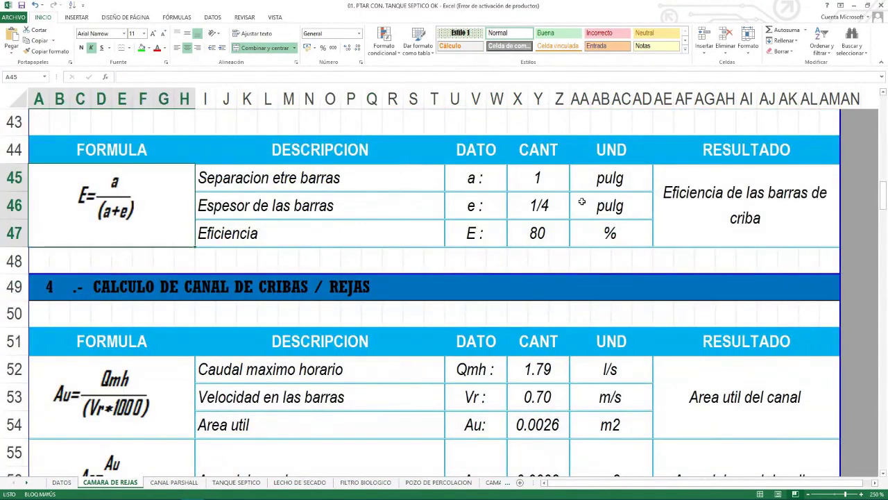
click(342, 178)
click(342, 206)
click(341, 232)
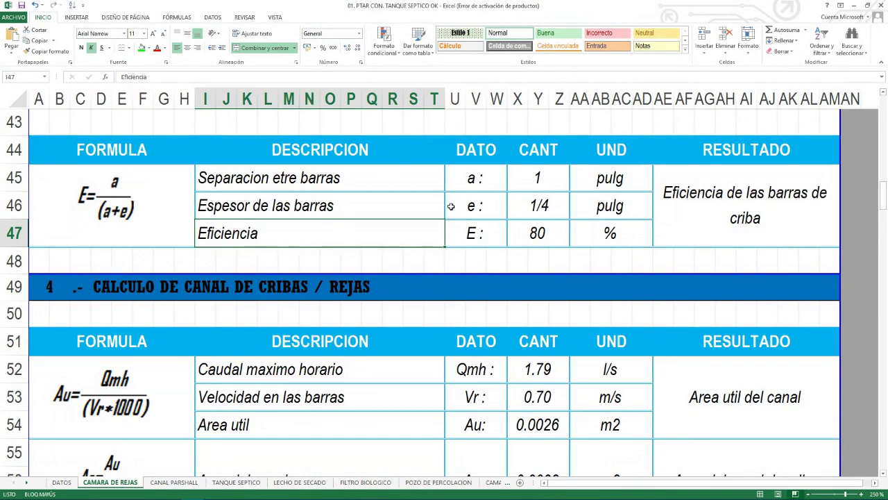
scroll(361, 267, down, 1)
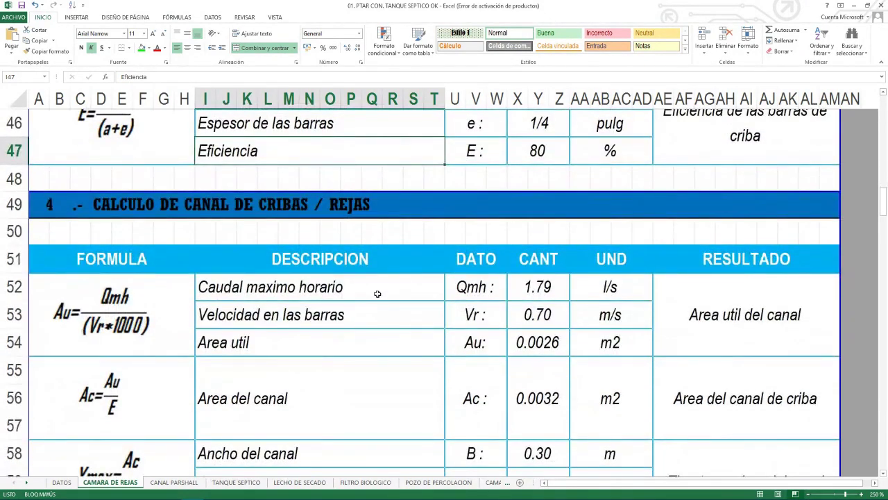
scroll(377, 294, down, 2)
scroll(377, 293, up, 3)
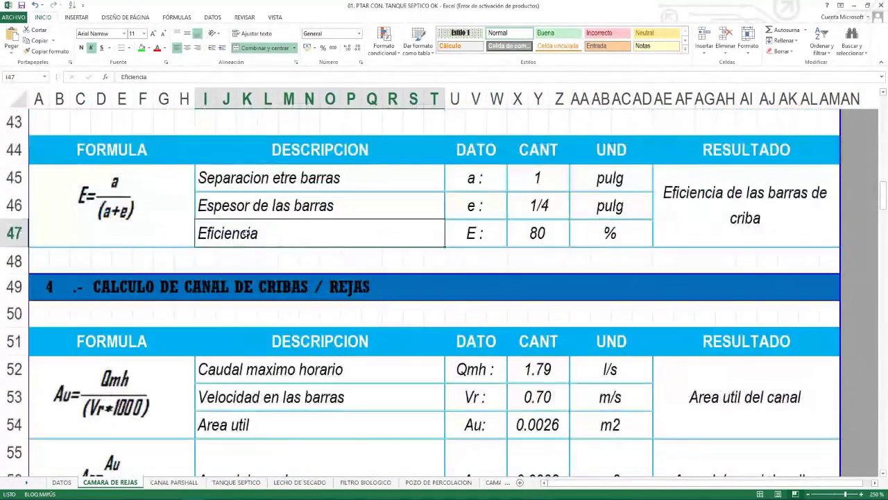
Correct the spelling of the bar separation description in the efficiency table to "Separacion entre barras"
click(276, 182)
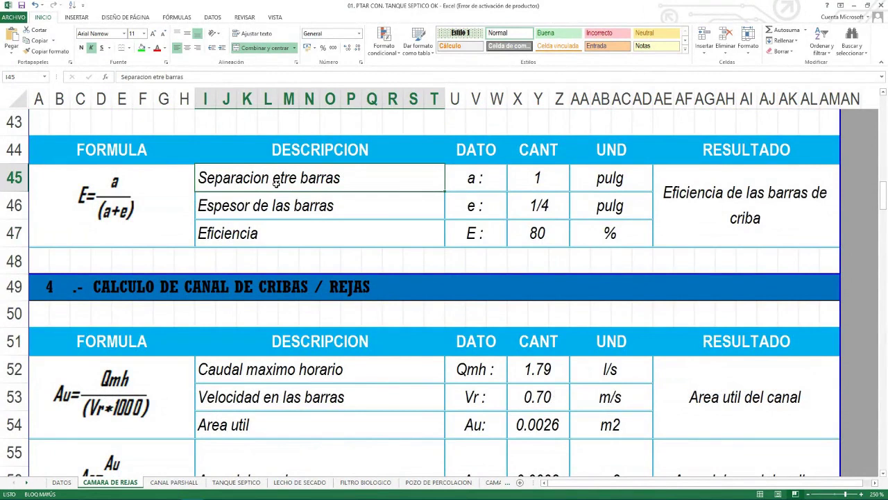
double_click(281, 178)
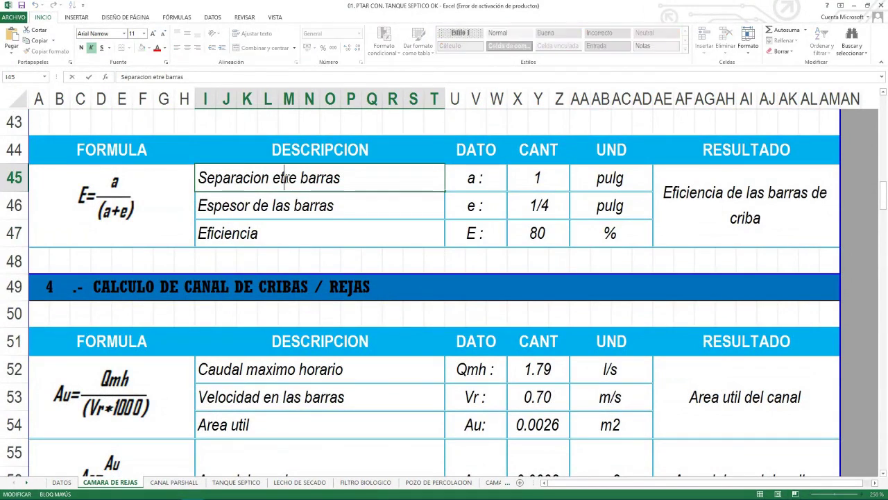
text(n)
key(ctrl+Return)
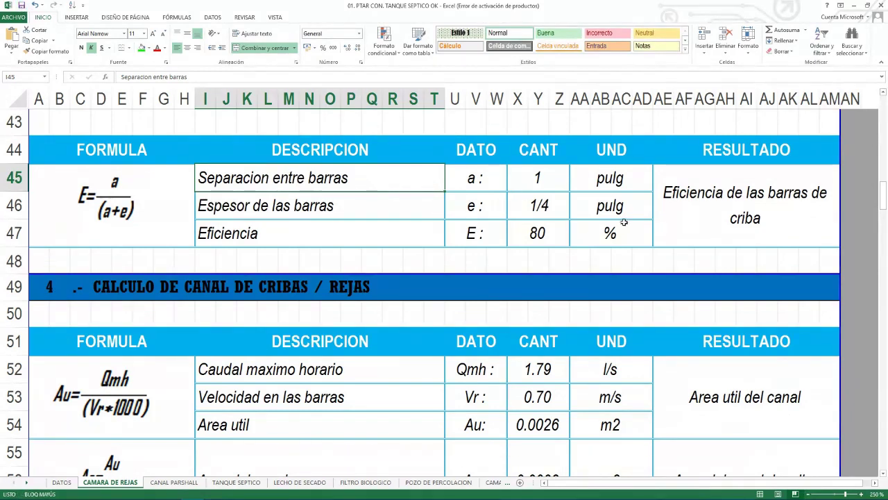
Inspect the cell formula behind the Eficiencia value, then its unit and result description, leaving the formula unedited
click(624, 222)
click(548, 233)
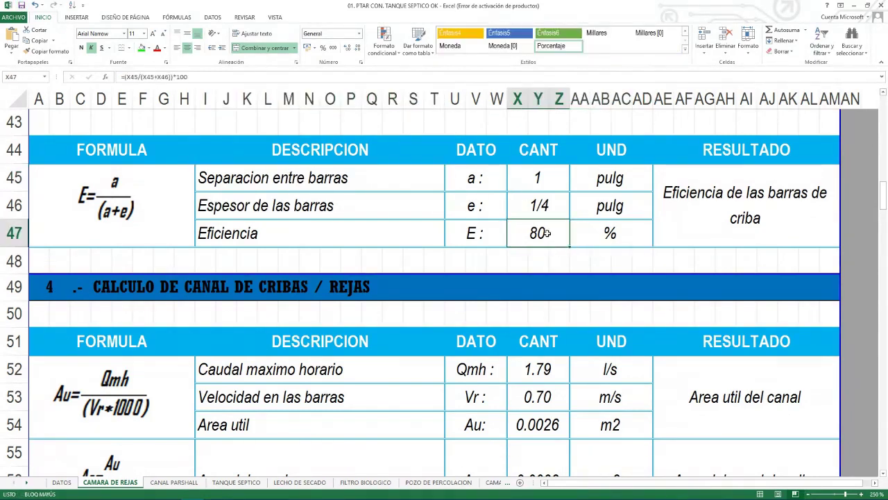
double_click(548, 234)
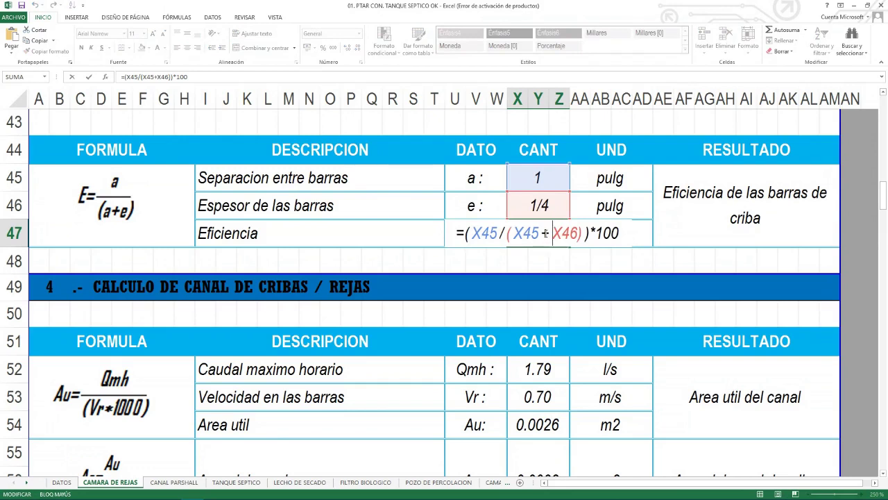
key(Escape)
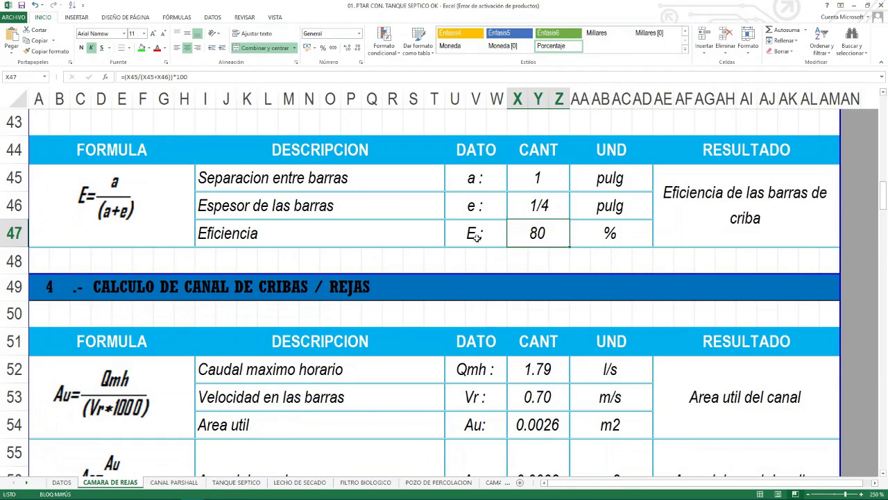
click(628, 234)
click(694, 232)
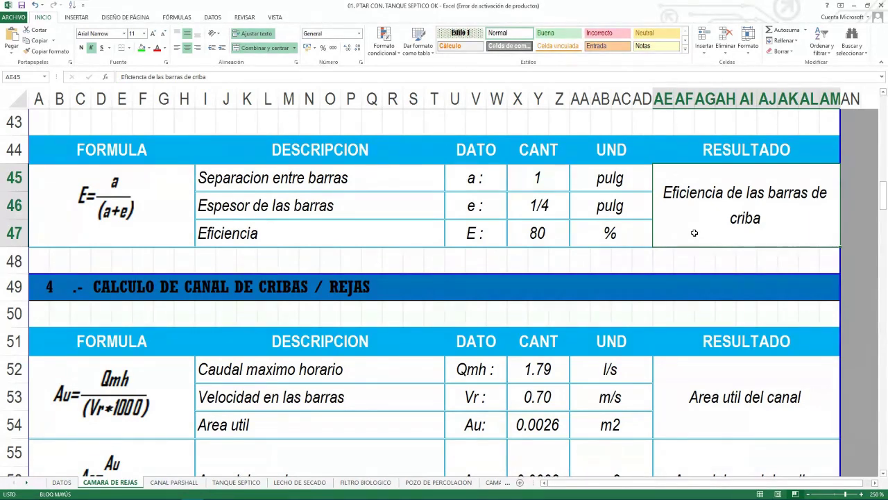
scroll(408, 254, down, 1)
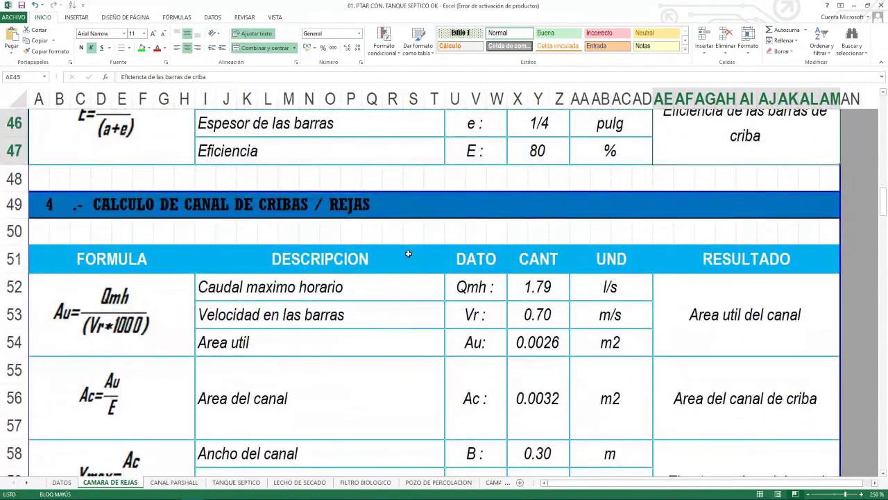
Examine the section 4 channel calculations from the Area util inputs and formula through channel area, maximum depth and Radio hidraulico
scroll(408, 254, down, 2)
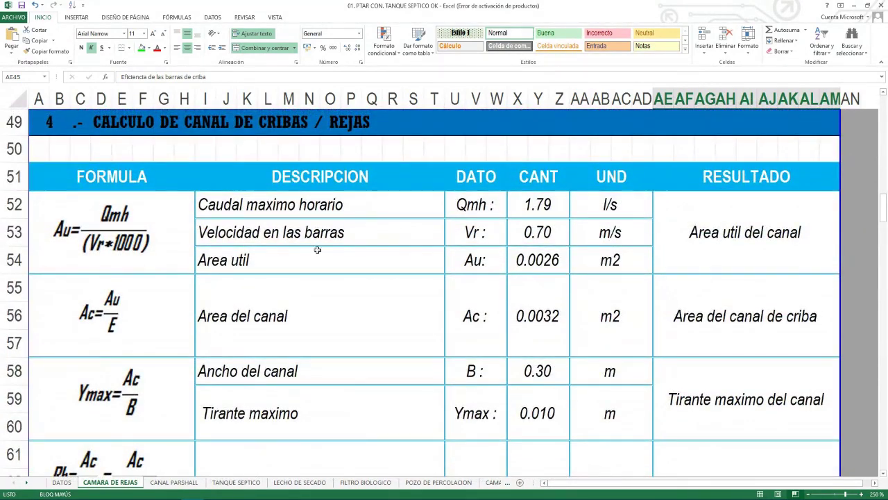
click(360, 210)
drag(360, 210, 363, 204)
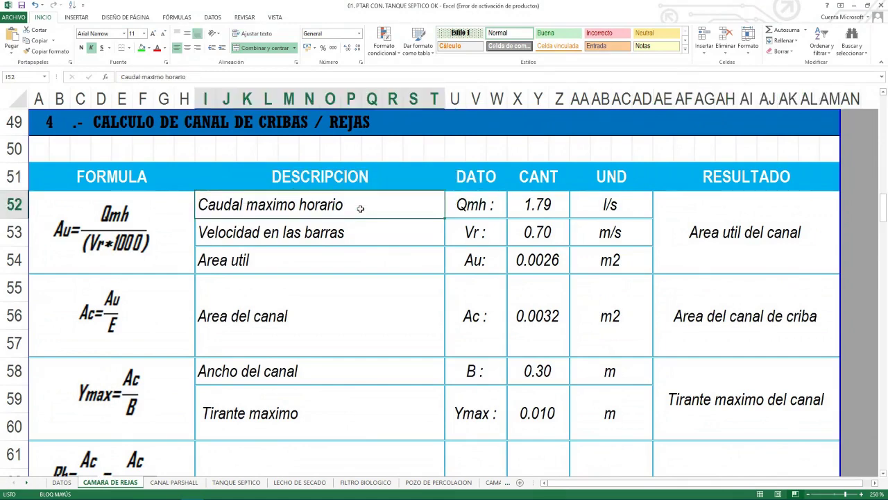
click(354, 234)
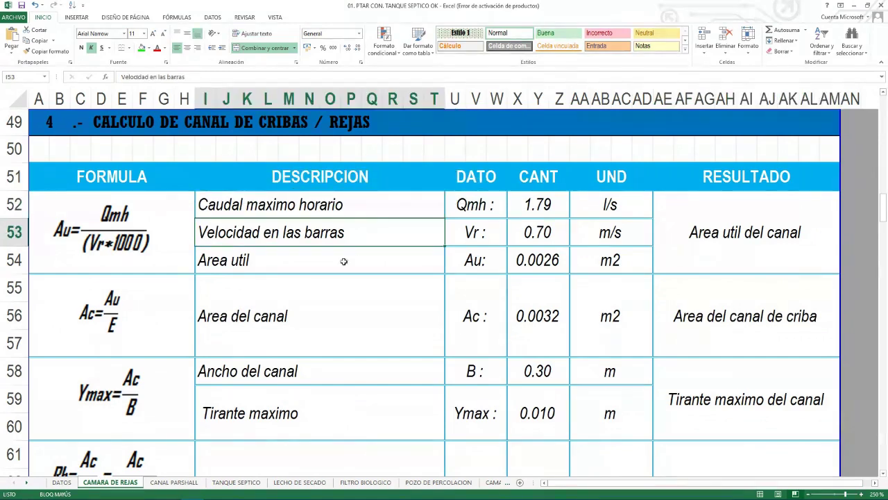
click(343, 261)
click(666, 241)
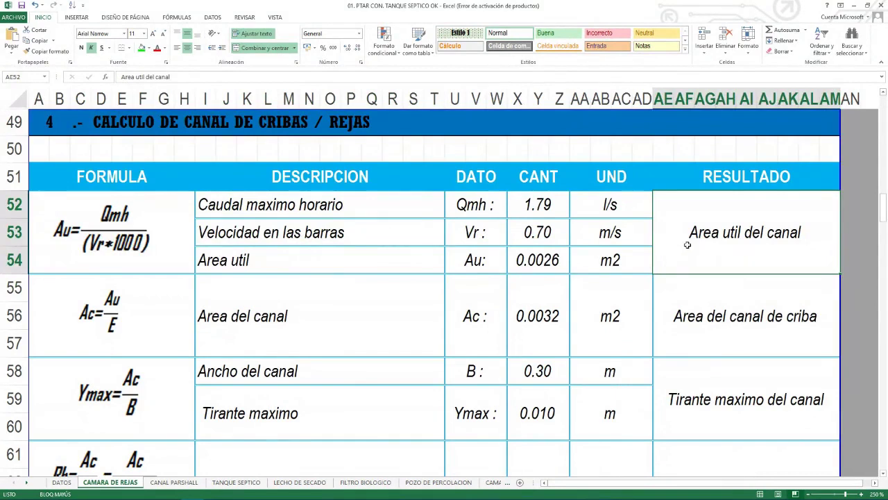
click(554, 258)
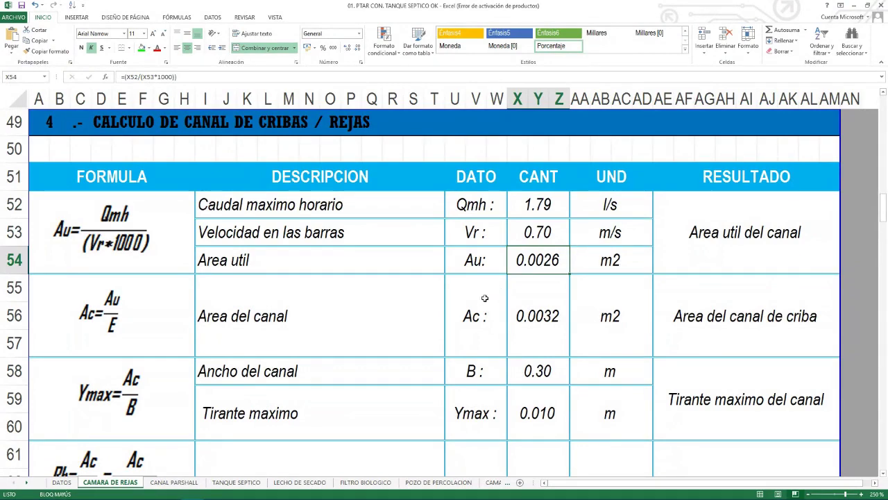
scroll(486, 298, down, 1)
click(739, 259)
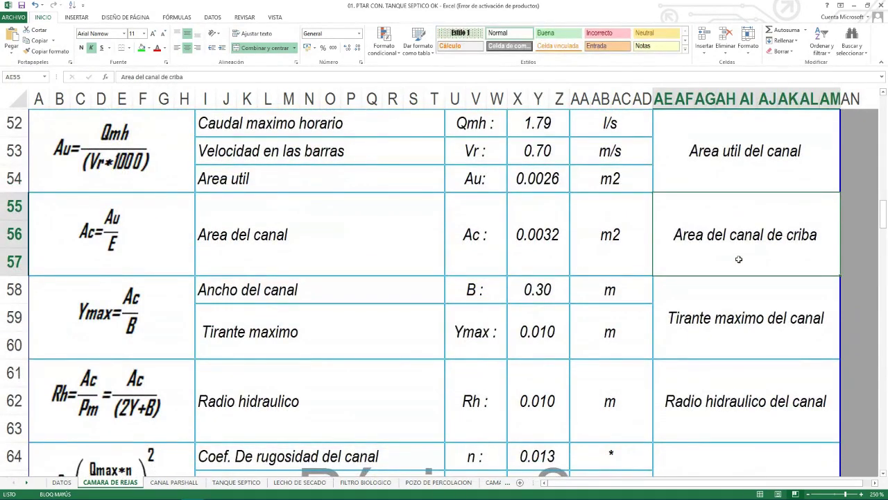
click(709, 303)
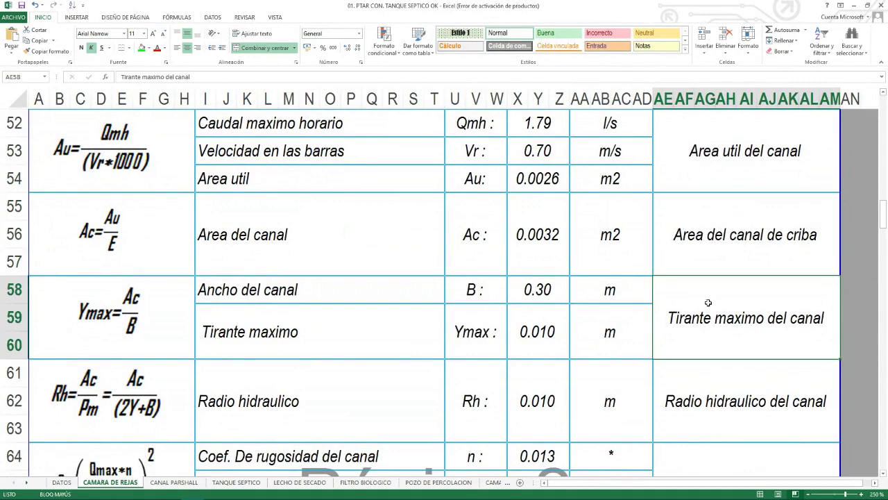
scroll(708, 302, down, 2)
click(711, 254)
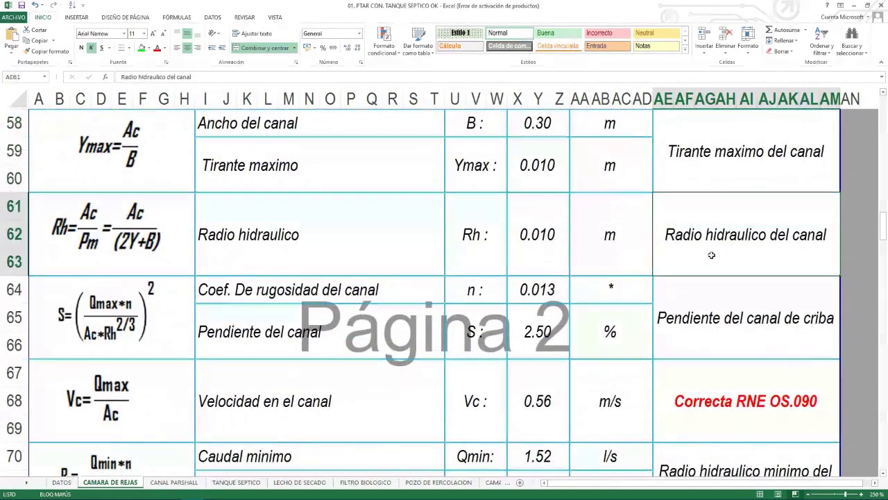
Examine the Pendiente del canal formula and the RNE OS.090 check for the channel velocity
click(711, 296)
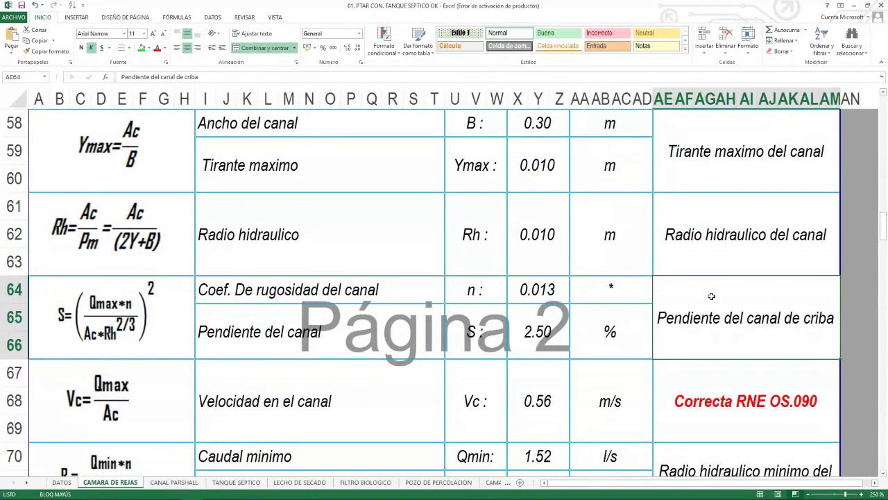
scroll(711, 296, down, 2)
scroll(707, 289, up, 2)
click(527, 329)
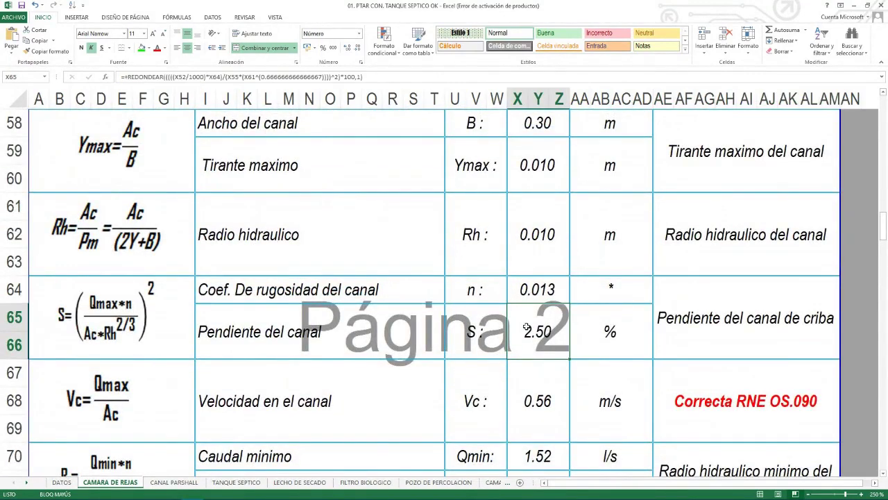
scroll(513, 321, up, 1)
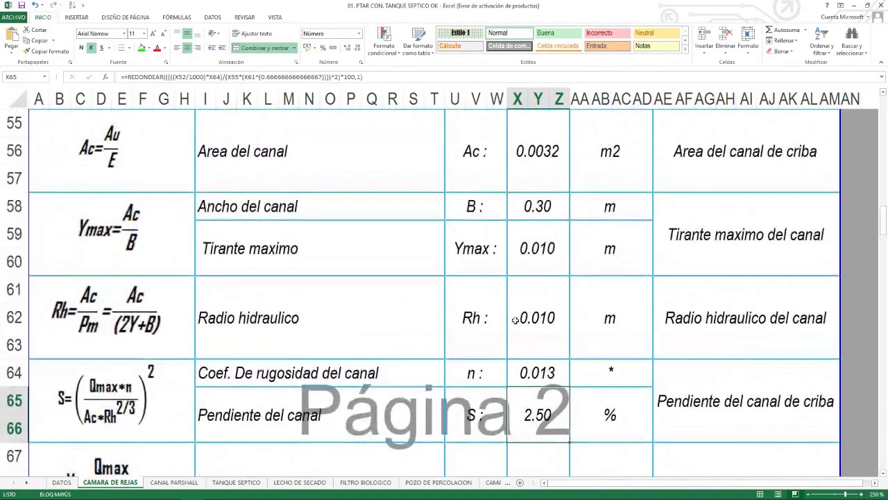
scroll(514, 316, down, 1)
click(685, 334)
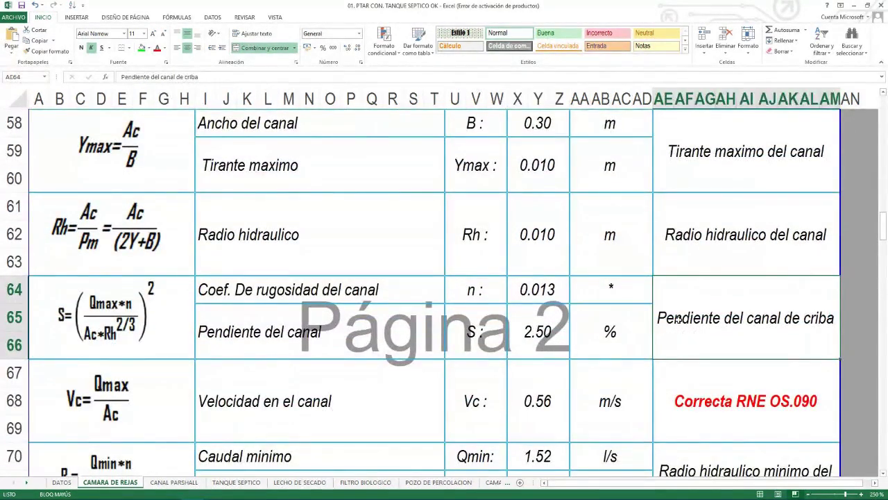
scroll(659, 307, up, 1)
scroll(659, 307, up, 2)
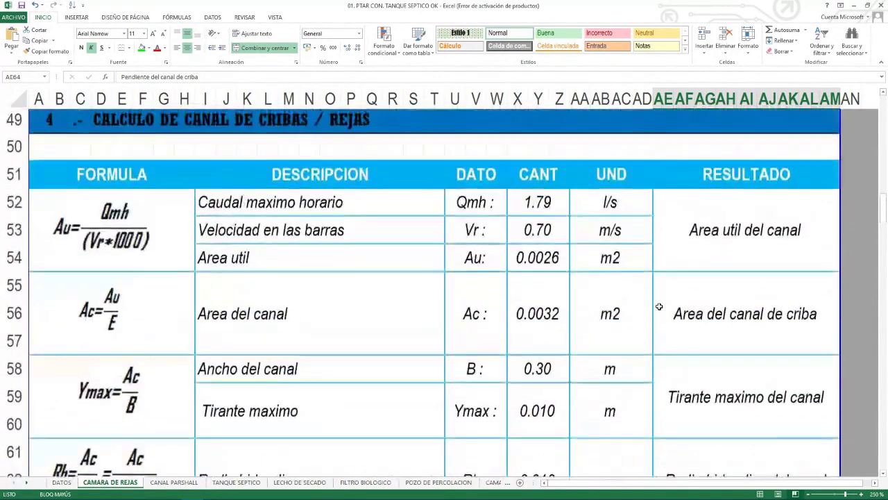
scroll(659, 307, down, 4)
scroll(659, 306, down, 1)
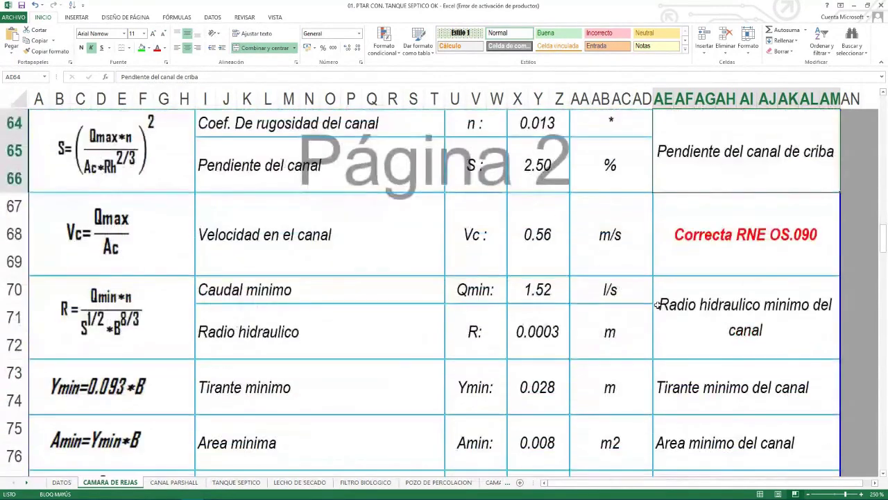
scroll(610, 310, down, 1)
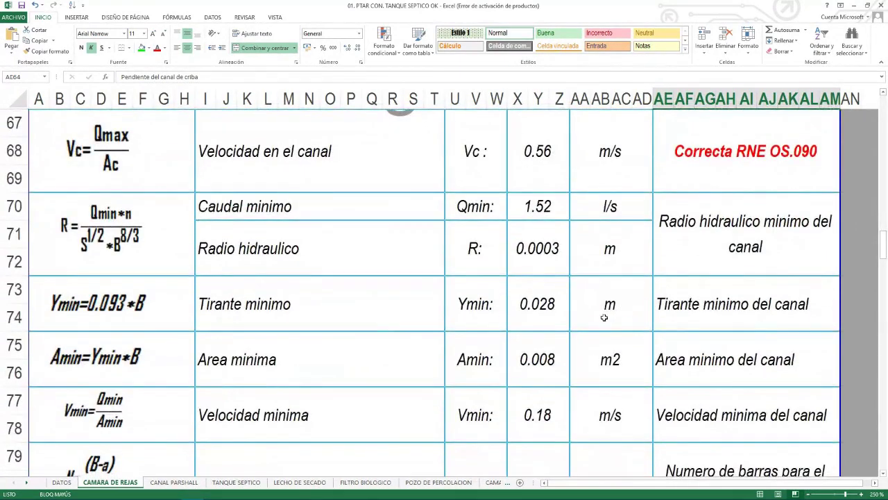
scroll(604, 317, up, 1)
click(690, 234)
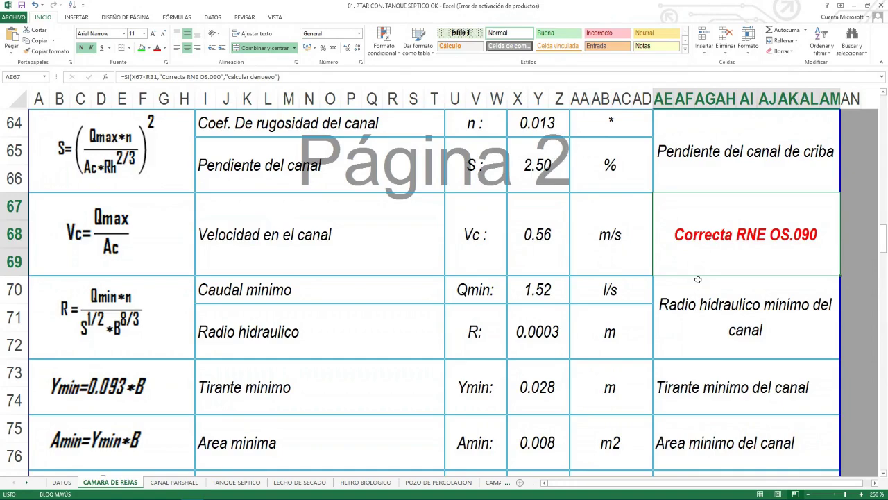
Set the Ancho del Canal in the design criteria to 0.20 m and review the recalculated slope, velocity and bar count
scroll(464, 295, up, 7)
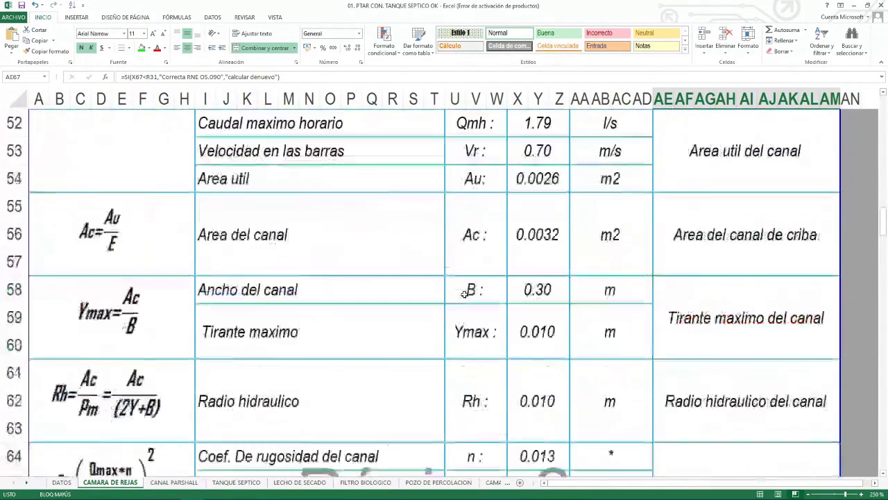
scroll(464, 294, up, 5)
scroll(462, 286, down, 2)
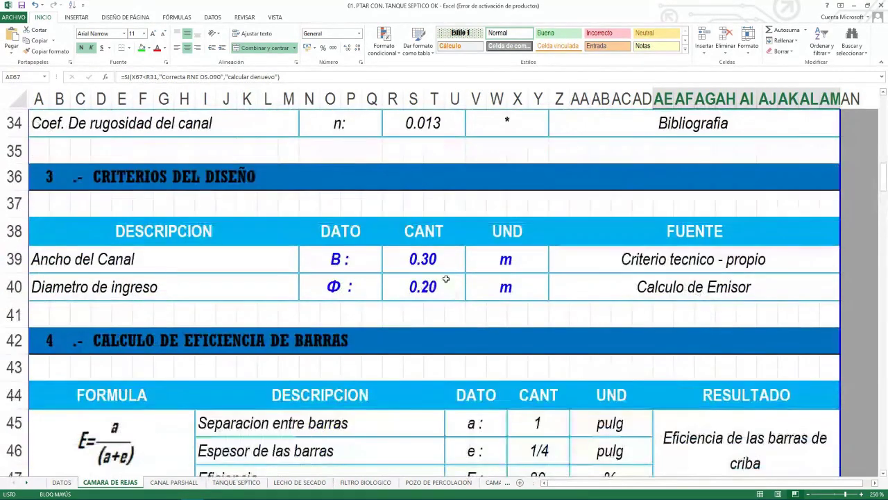
click(442, 261)
text(.2)
key(Return)
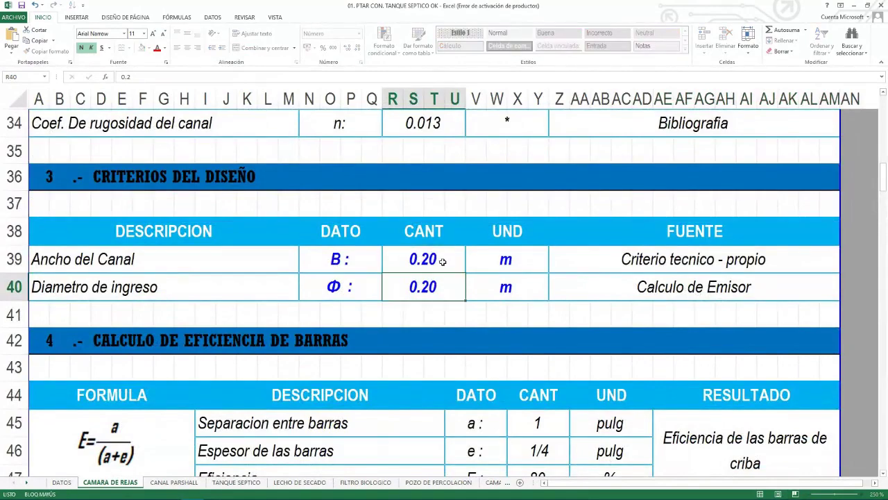
scroll(498, 317, down, 12)
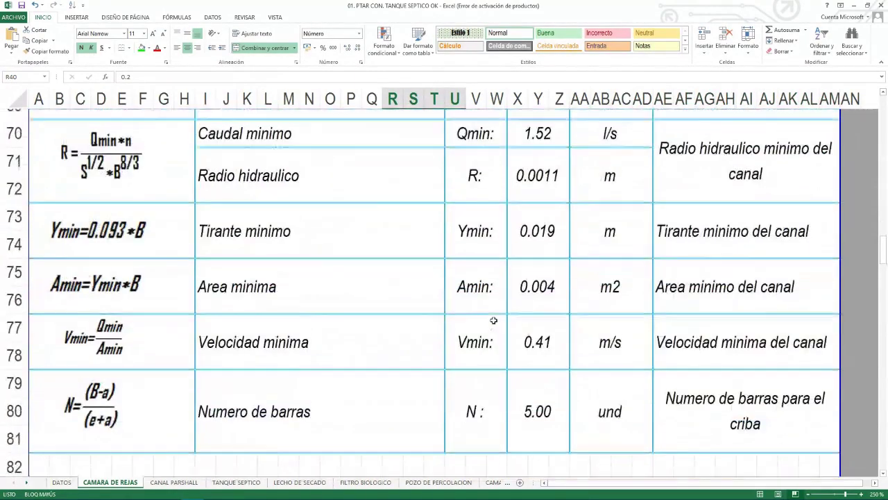
scroll(493, 320, up, 2)
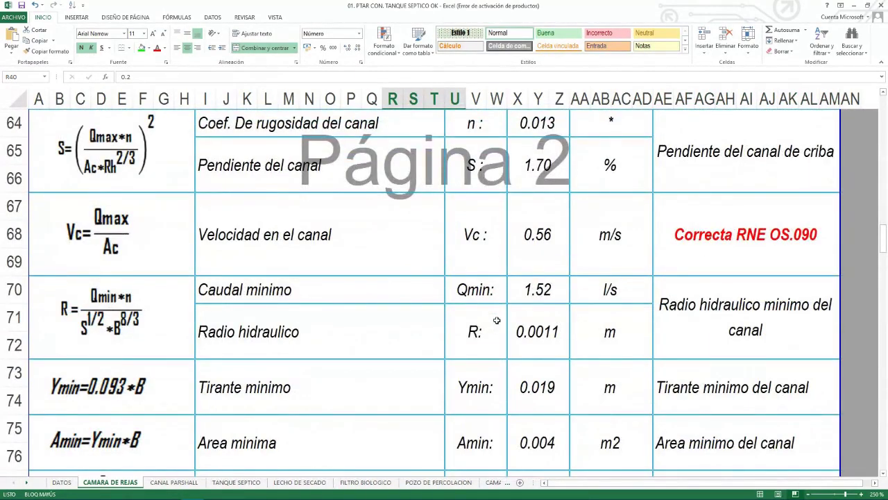
Try an Ancho del Canal of 0 m and check its effect on the slope and velocity calculations
scroll(497, 320, up, 9)
click(442, 183)
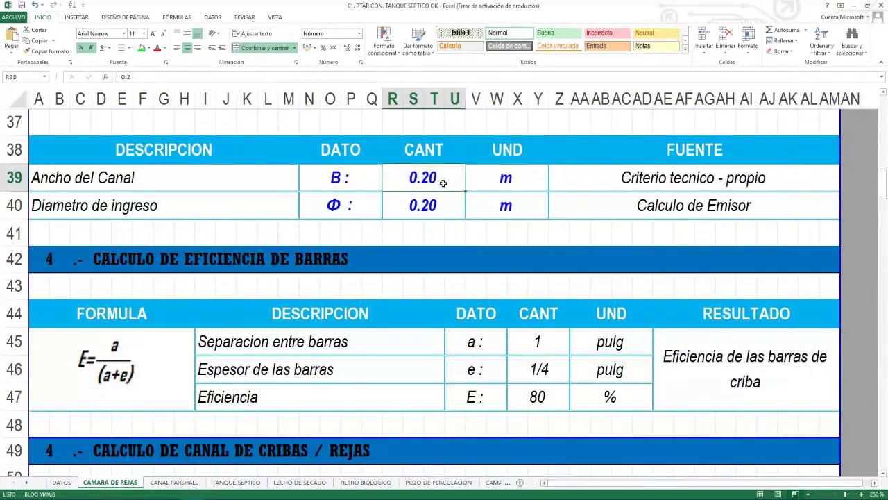
text(0)
key(Return)
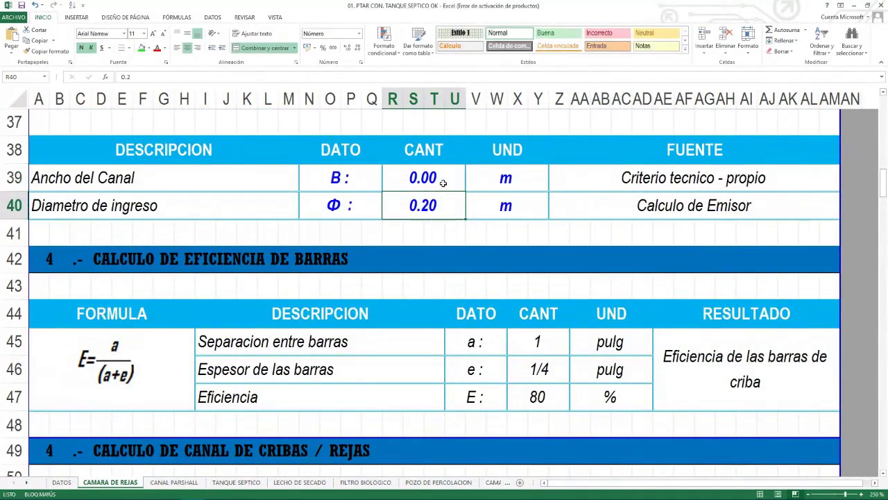
scroll(426, 218, down, 9)
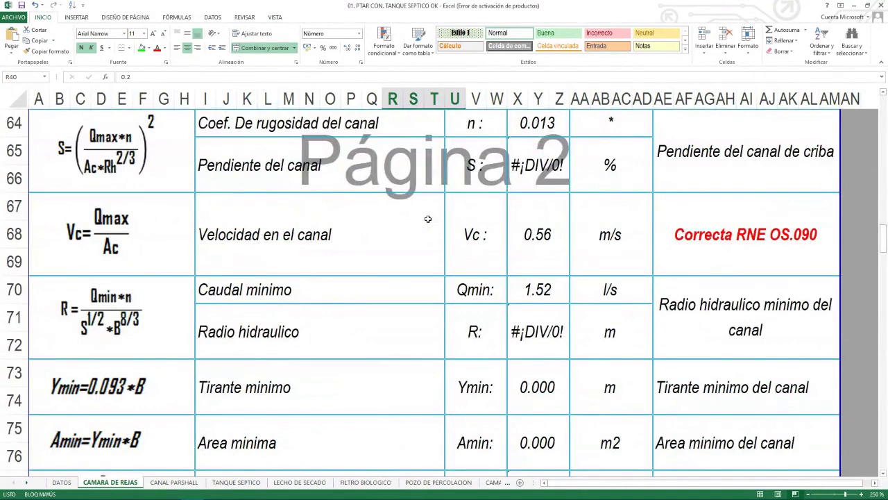
Undo the zero channel width and set the Ancho del Canal to 0.30 m
scroll(428, 220, up, 10)
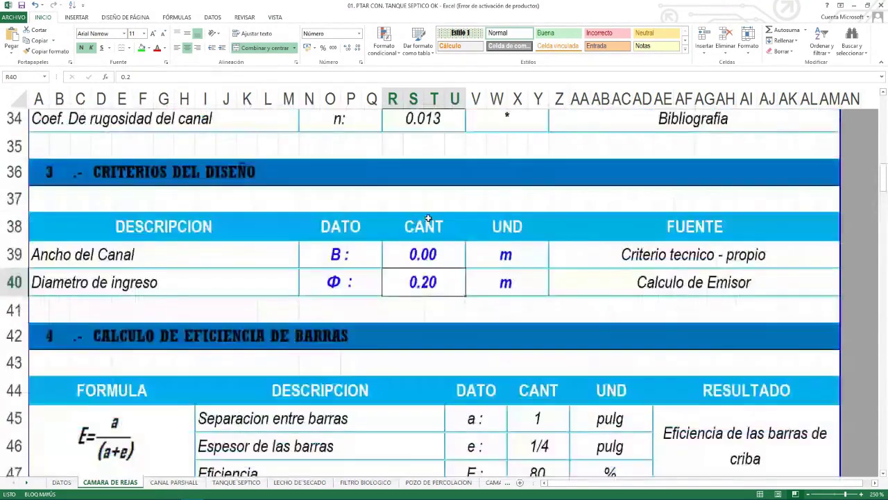
click(441, 254)
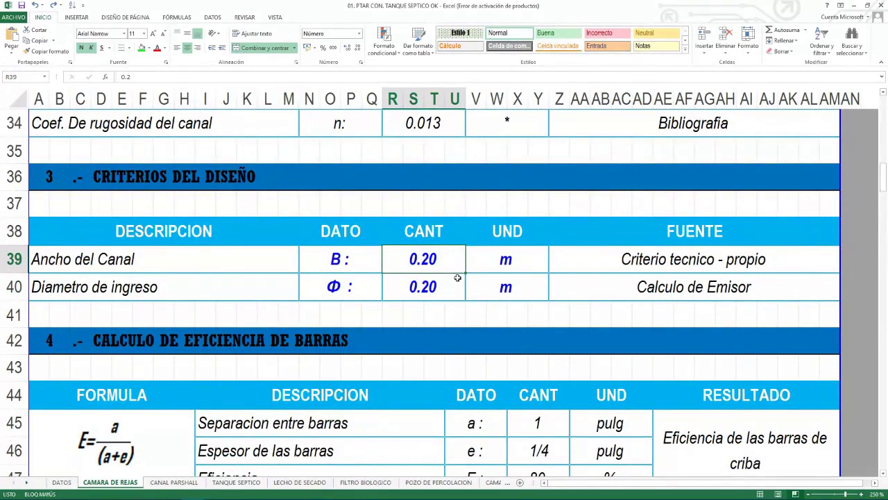
text(0.3)
key(Return)
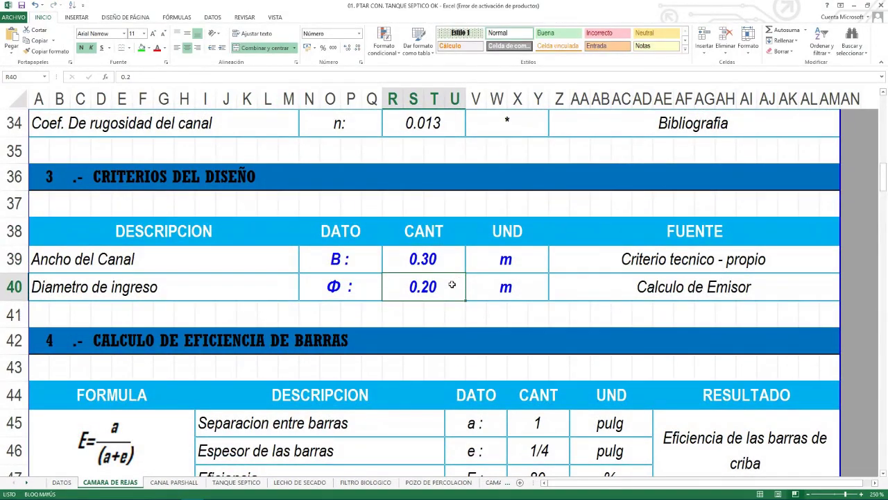
Try a Diametro de ingreso of 20 m and check its effect on the channel calculations
text(20)
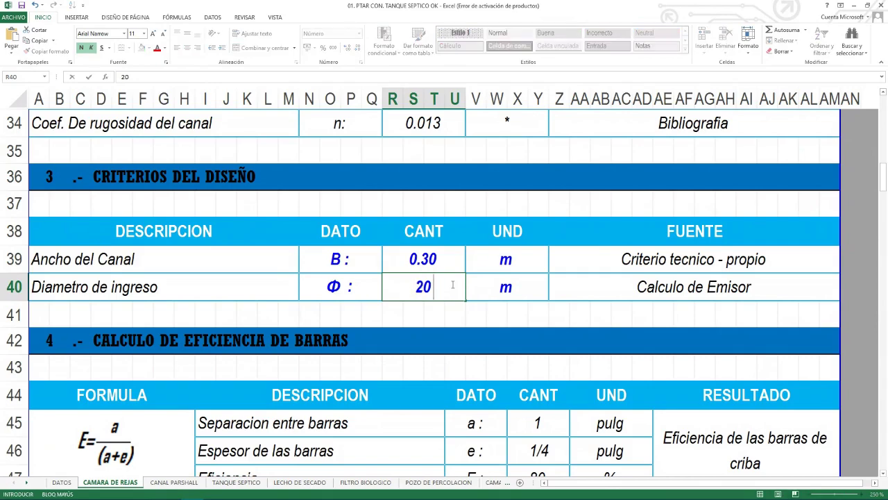
key(Return)
scroll(446, 306, down, 10)
scroll(446, 305, down, 1)
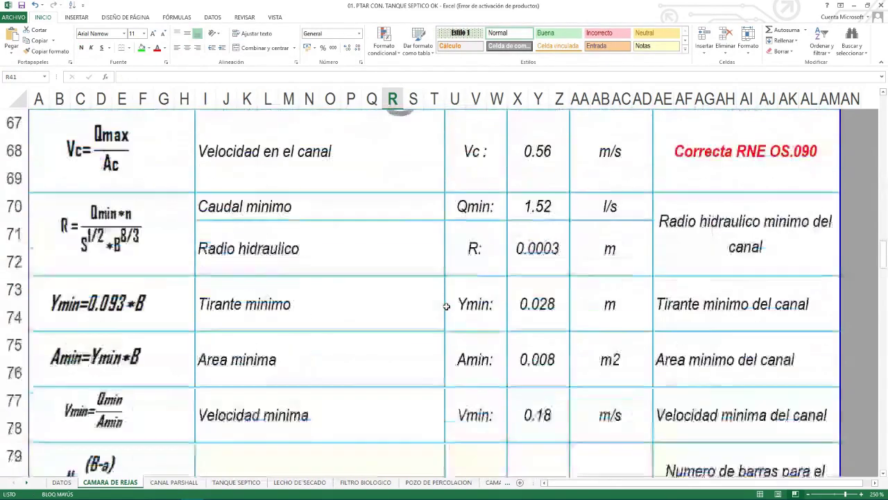
Set the Diametro de ingreso in the design criteria to 0.20 m
scroll(446, 306, up, 6)
scroll(446, 305, up, 4)
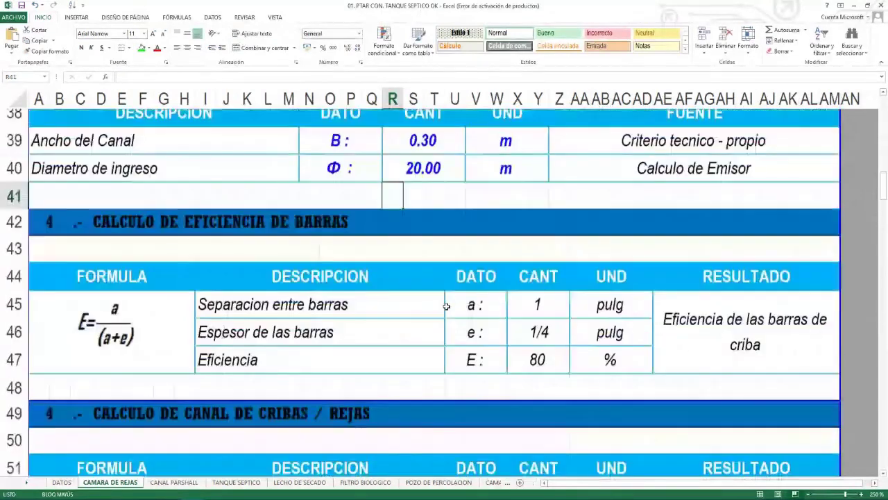
click(436, 205)
text(0.20)
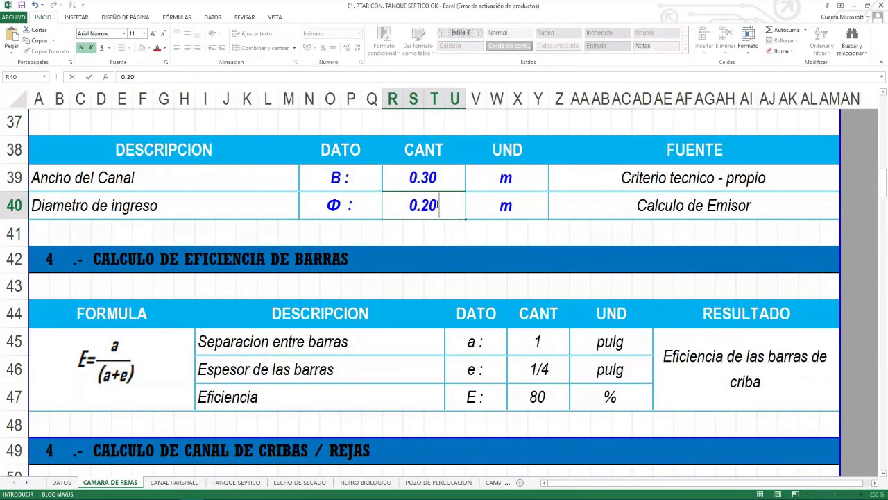
key(Return)
Trace the dependents of the Diametro de ingreso and follow the arrows to the transition zone calculation and the chamber plan drawing
click(436, 205)
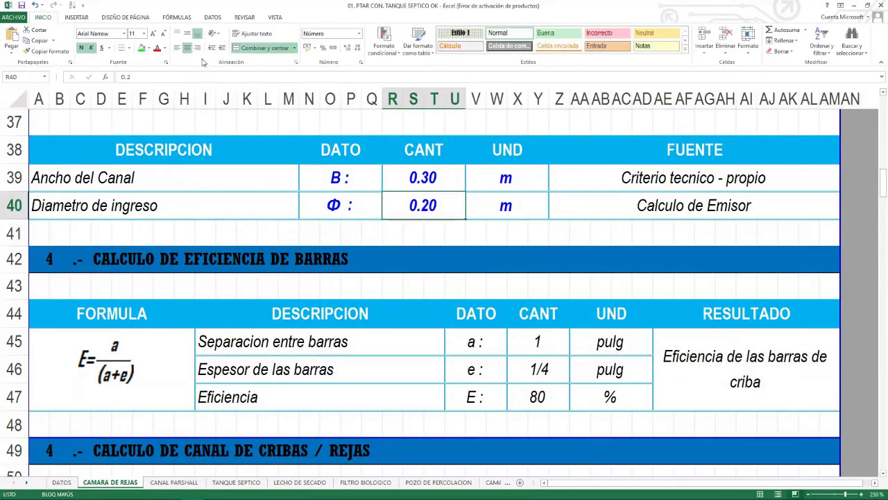
click(176, 18)
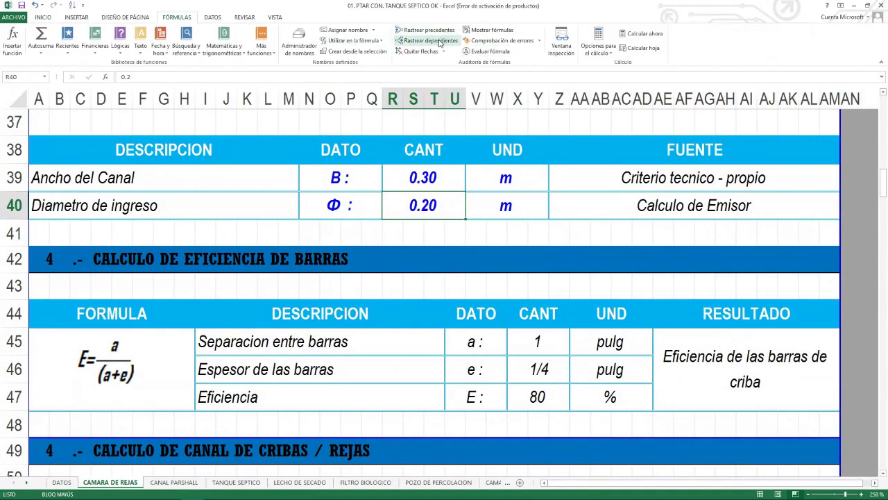
click(439, 41)
scroll(400, 269, down, 11)
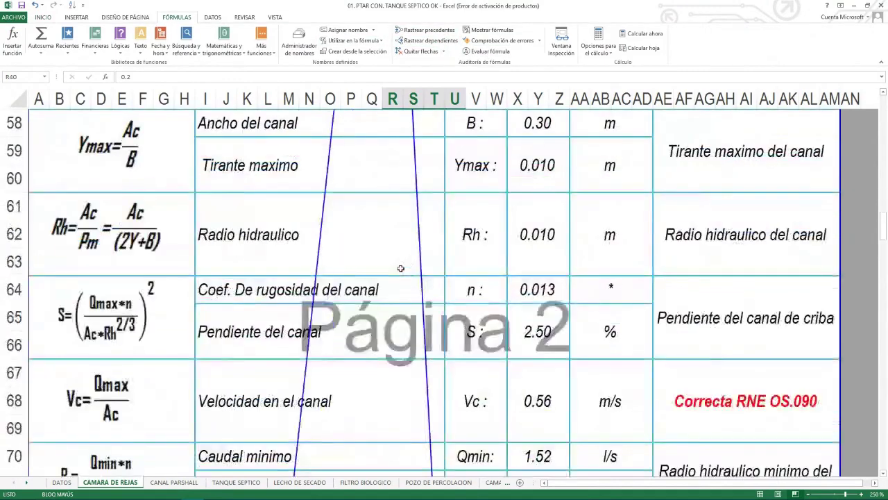
scroll(401, 269, down, 10)
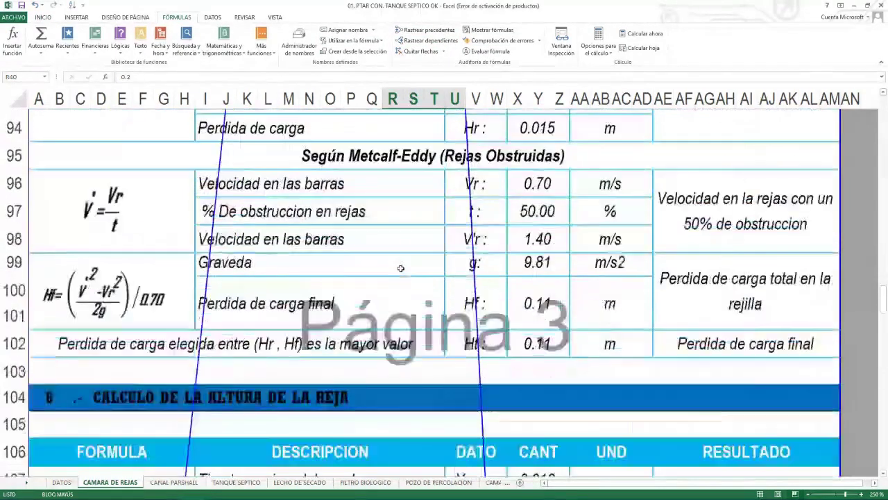
scroll(401, 268, down, 10)
scroll(400, 268, up, 3)
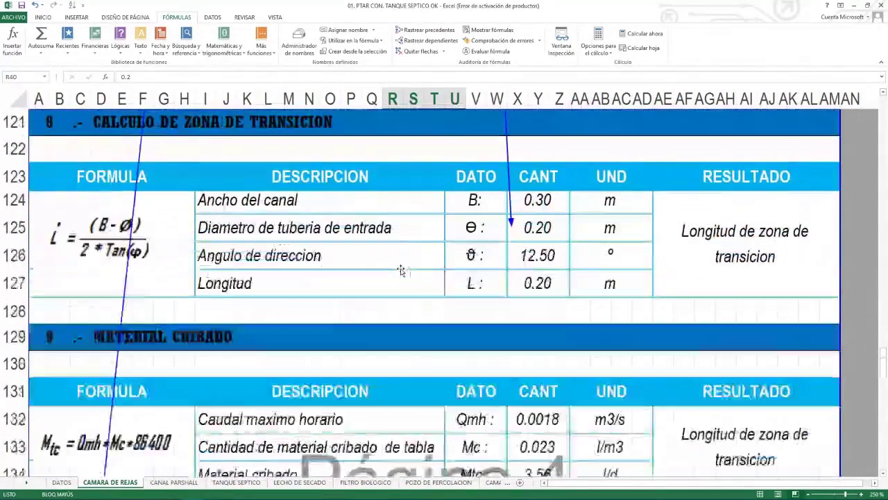
scroll(401, 270, up, 1)
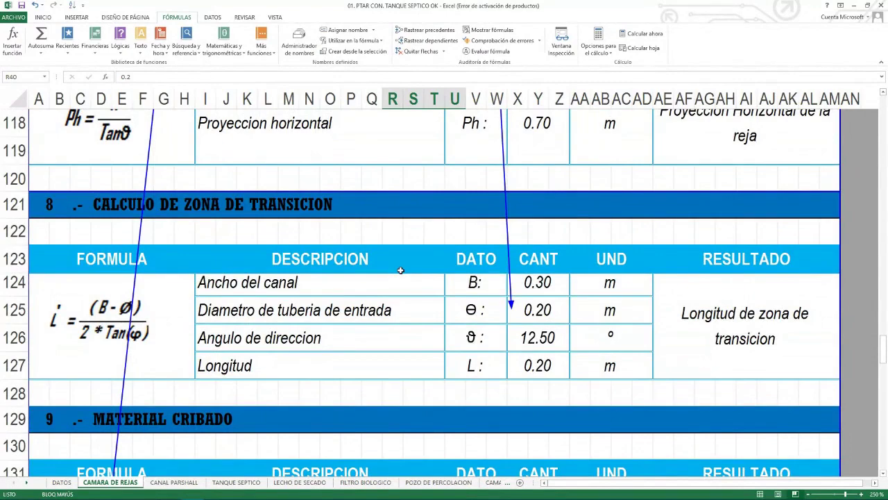
scroll(396, 295, down, 14)
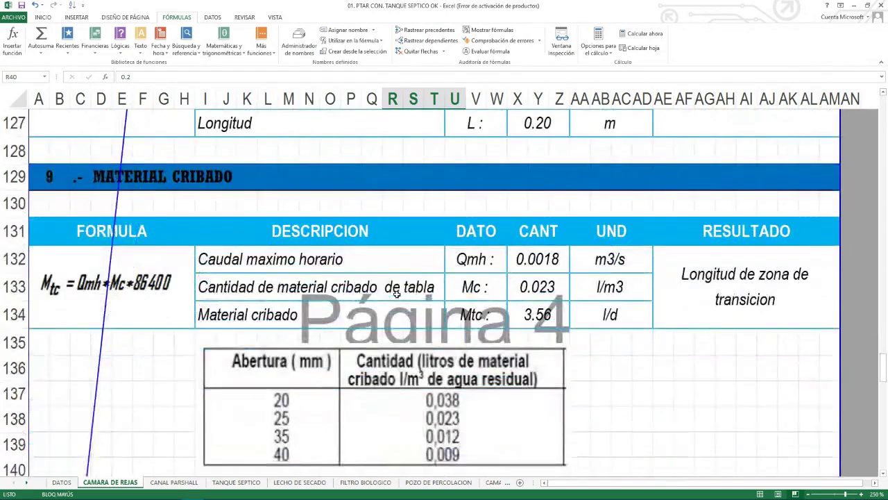
scroll(397, 294, up, 3)
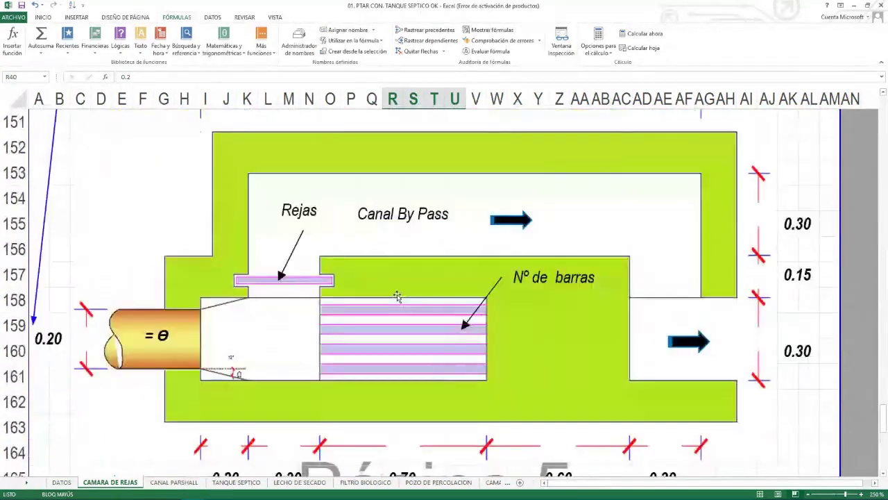
Go back to the Diametro de ingreso in the design criteria and remove the trace arrows
scroll(206, 324, up, 6)
scroll(205, 324, up, 16)
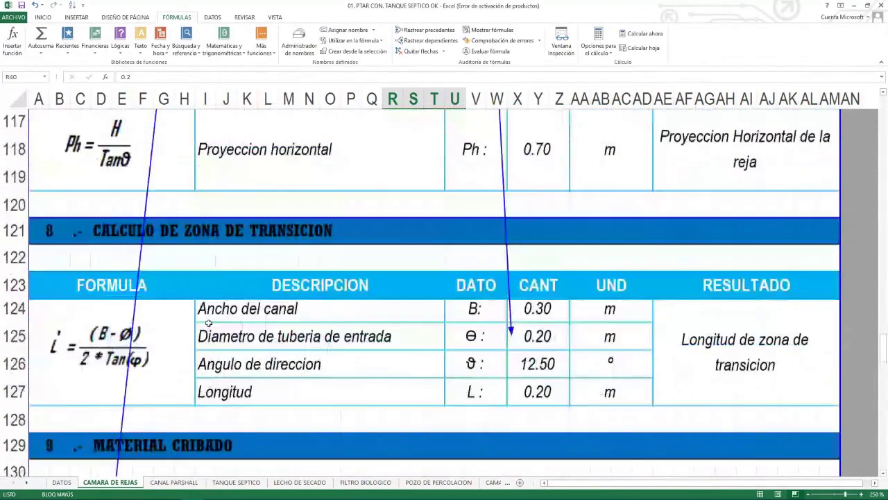
scroll(264, 333, up, 13)
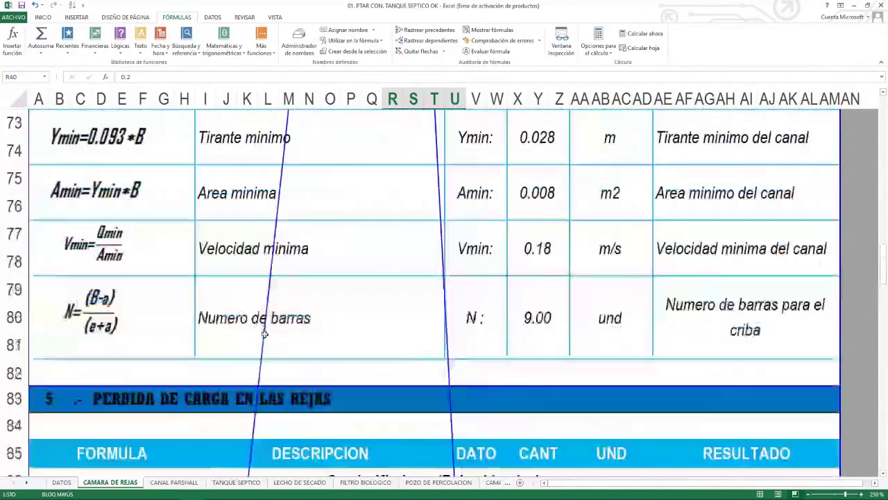
scroll(265, 334, up, 7)
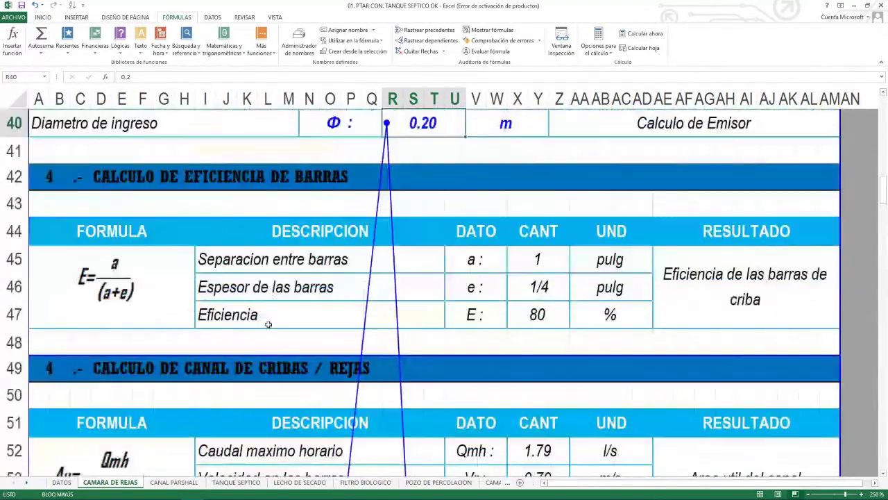
scroll(272, 319, down, 2)
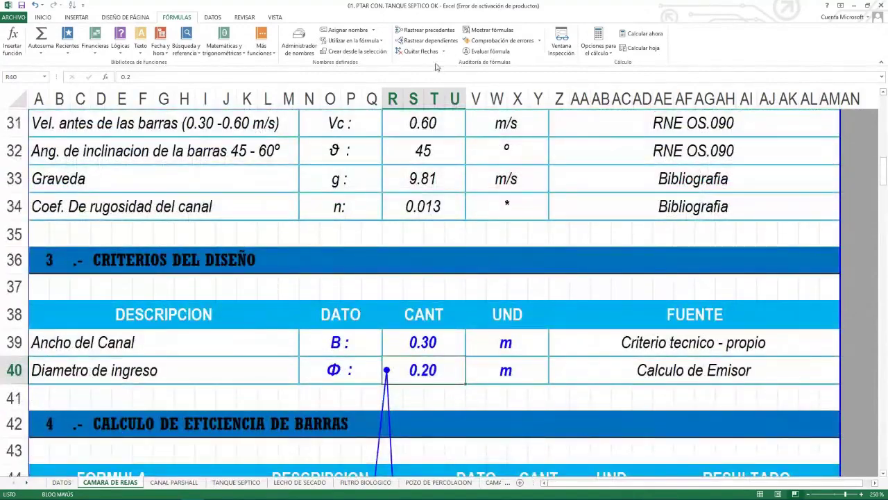
click(418, 51)
Review the screen channel calculations from Area util del canal to the Velocidad en el canal formula
scroll(430, 291, down, 6)
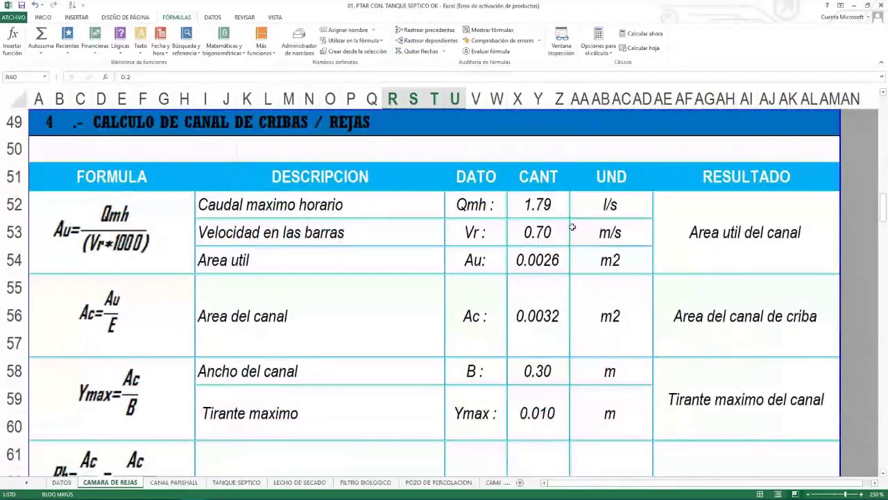
mouse_move(108, 210)
mouse_down()
mouse_move(213, 204)
mouse_move(372, 227)
mouse_move(103, 212)
mouse_up()
drag(104, 176, 555, 231)
click(540, 184)
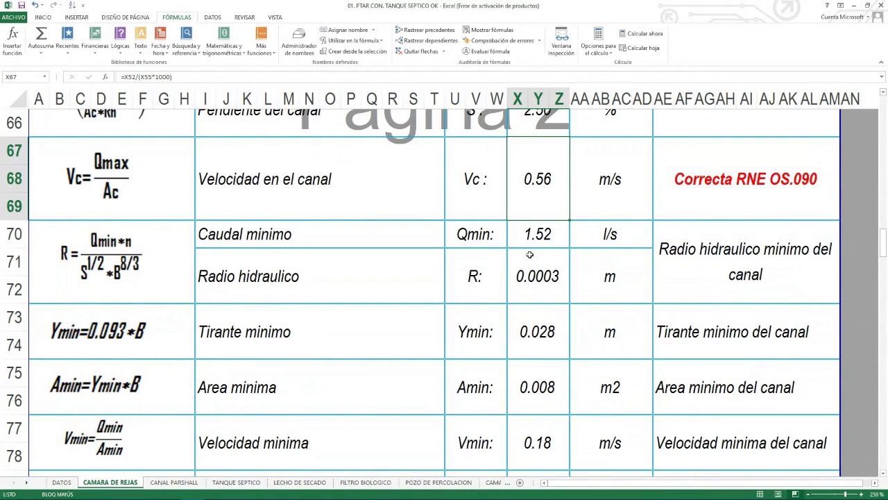
Check the Numero de barras formula and its result description at the end of the channel calculations
scroll(530, 255, down, 4)
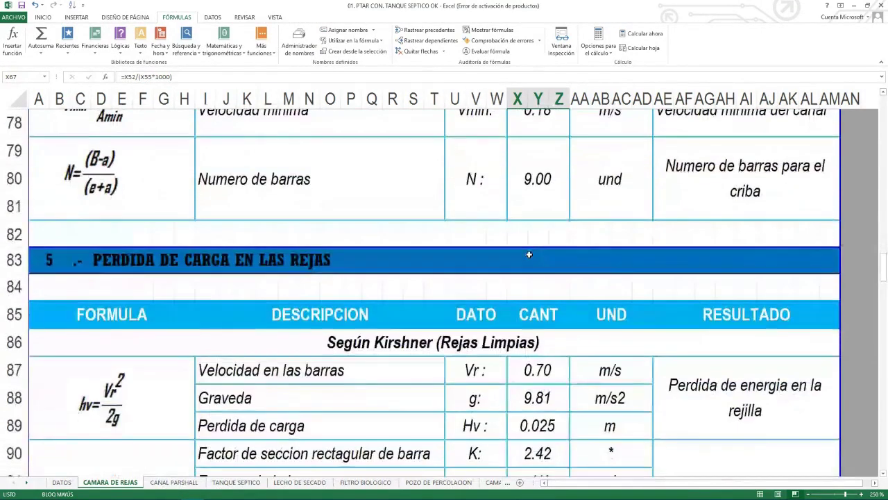
click(538, 193)
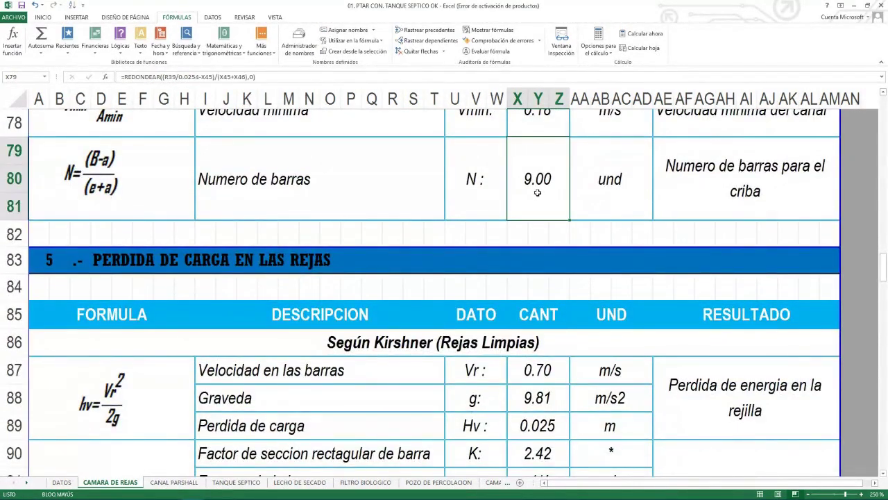
scroll(535, 202, up, 2)
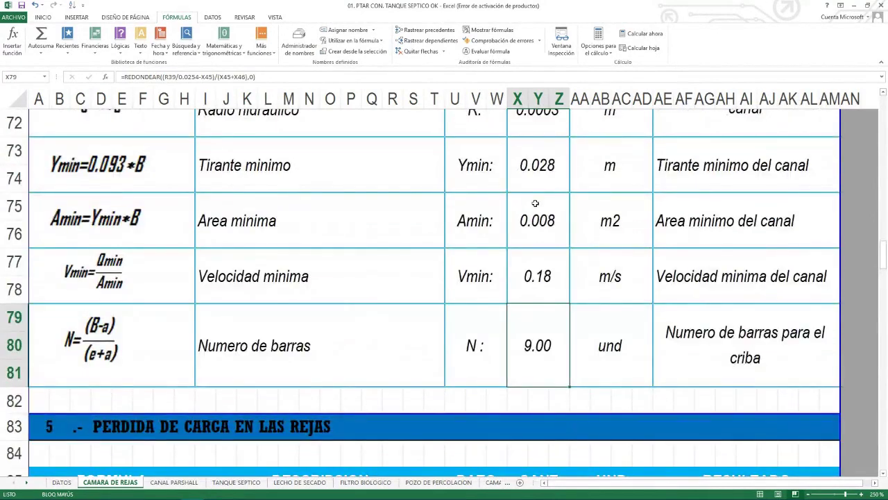
click(704, 334)
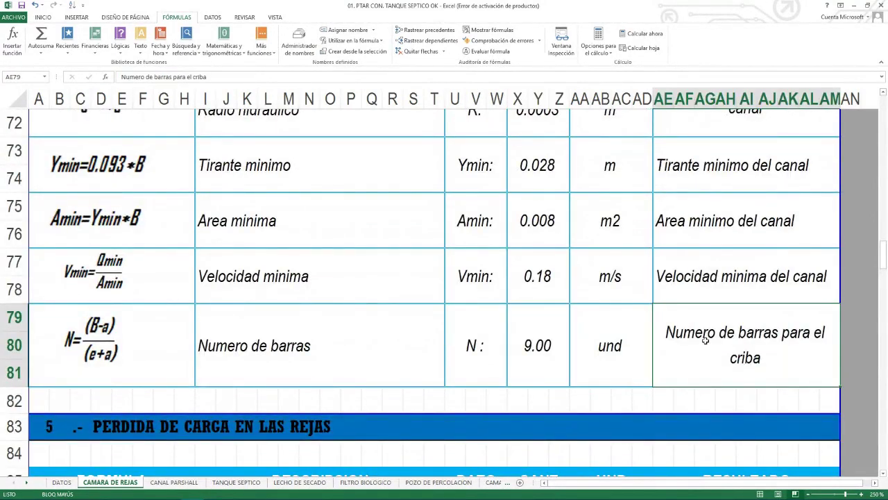
Inspect the velocity, gravity and Hv head loss formulas of the Kirshner clean-bar method in section 5
scroll(524, 341, down, 3)
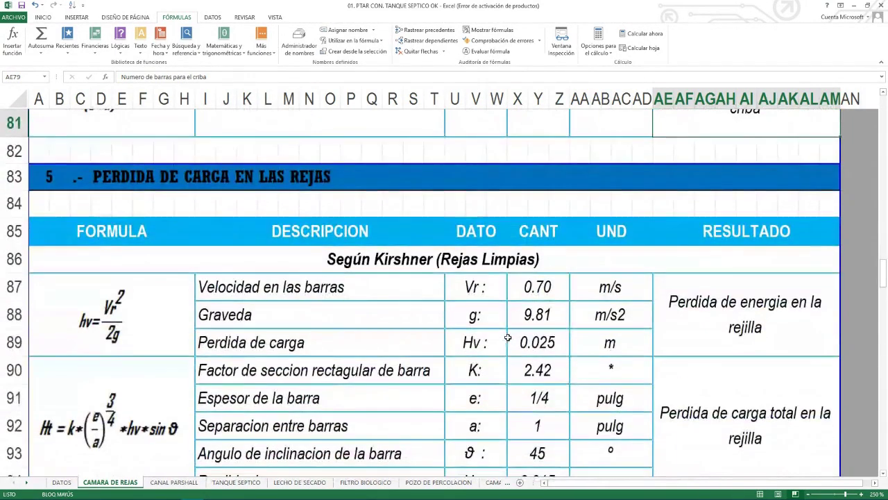
click(179, 178)
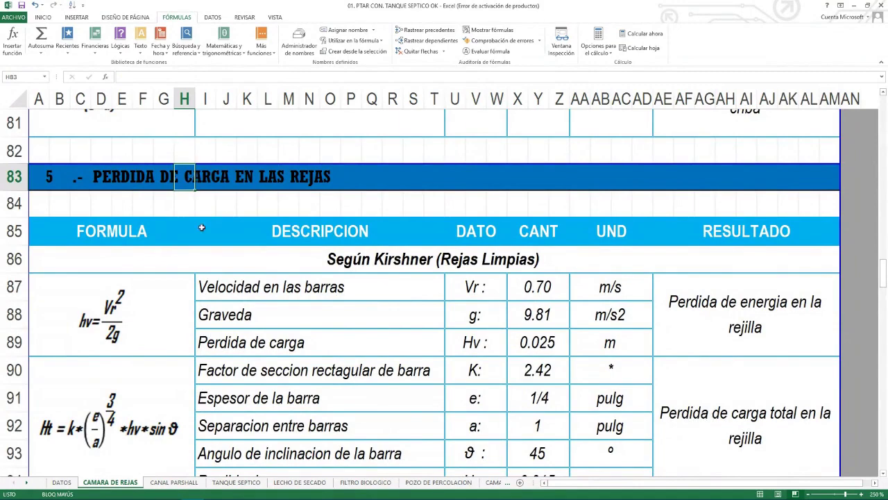
scroll(201, 229, down, 3)
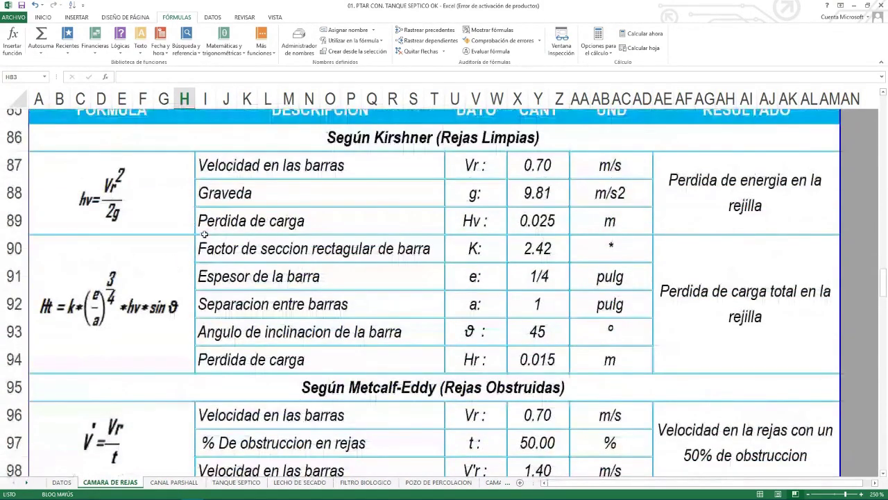
scroll(204, 235, up, 1)
click(347, 208)
click(555, 204)
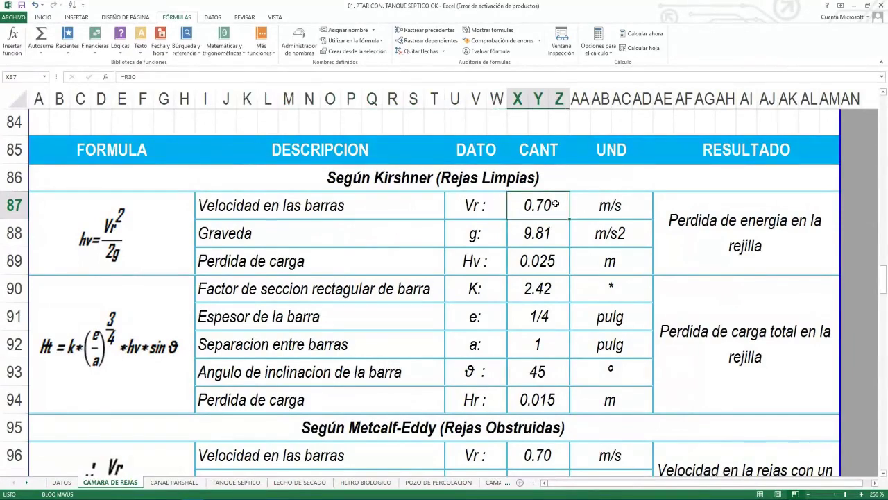
click(556, 243)
click(557, 261)
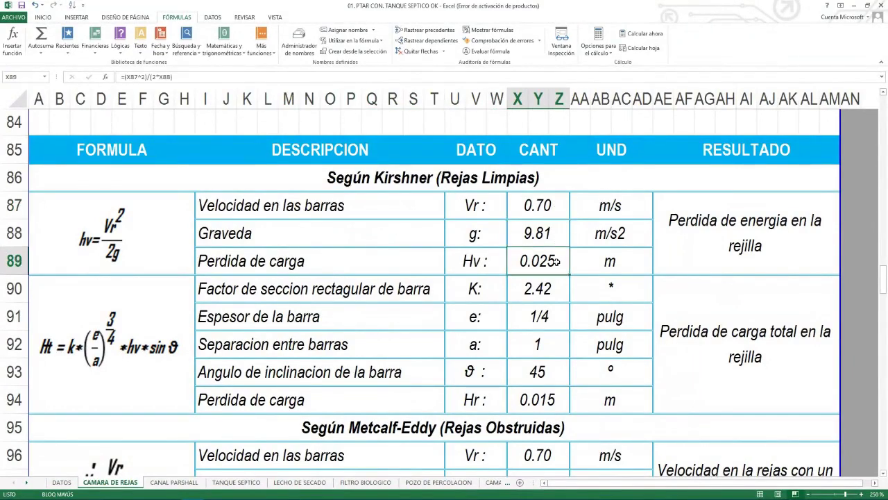
double_click(556, 260)
key(Escape)
Check the source cells for section factor, bar thickness, spacing and angle, and the Hr head loss formula of the Kirshner method
double_click(542, 290)
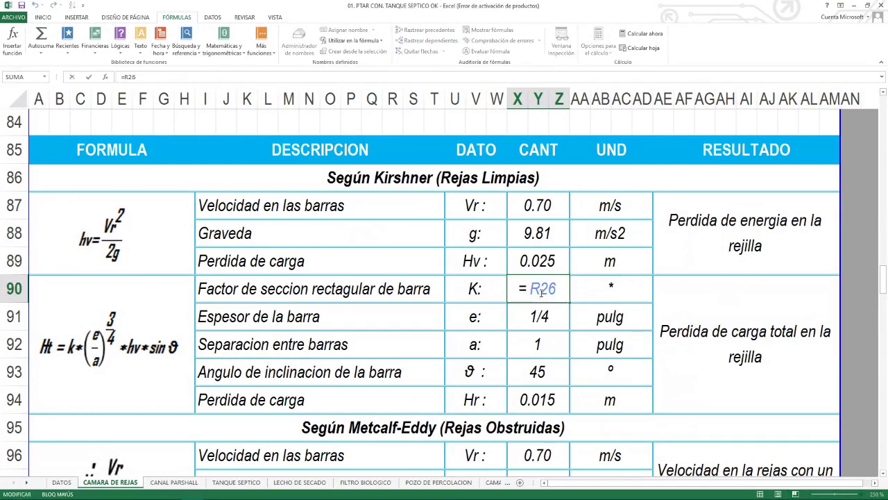
key(Escape)
click(541, 312)
scroll(542, 316, down, 2)
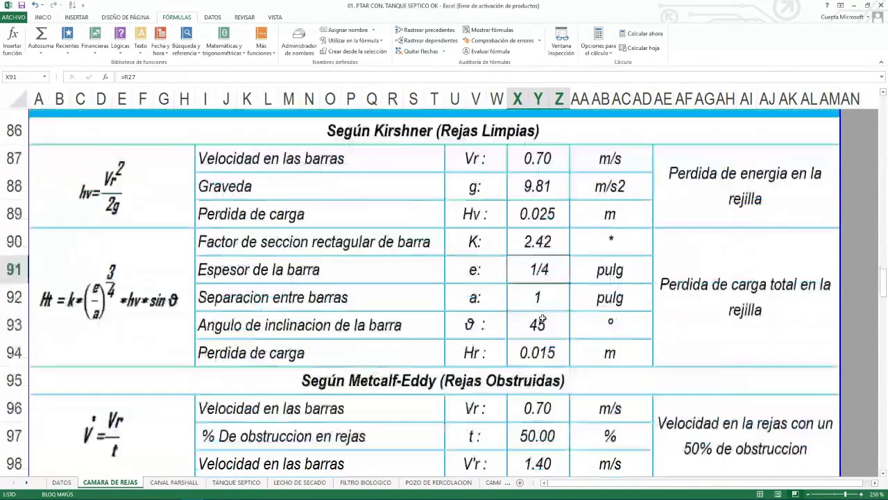
click(543, 179)
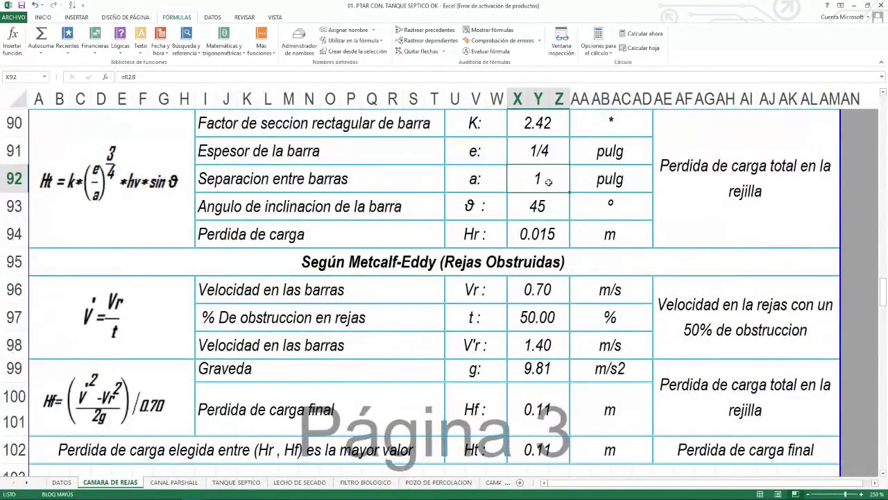
click(550, 208)
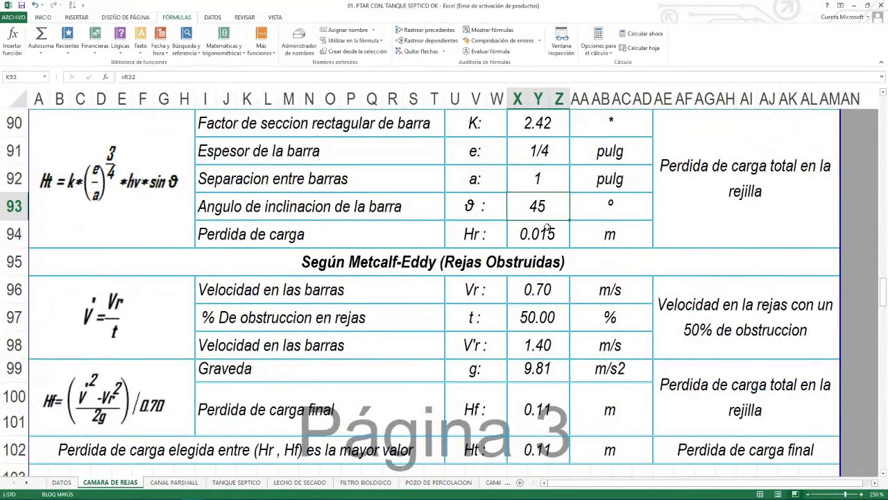
click(547, 233)
Inspect the obstruction percentage, bar velocity, gravity and final head loss cells of the Metcalf-Eddy obstructed-bar method
scroll(544, 268, down, 1)
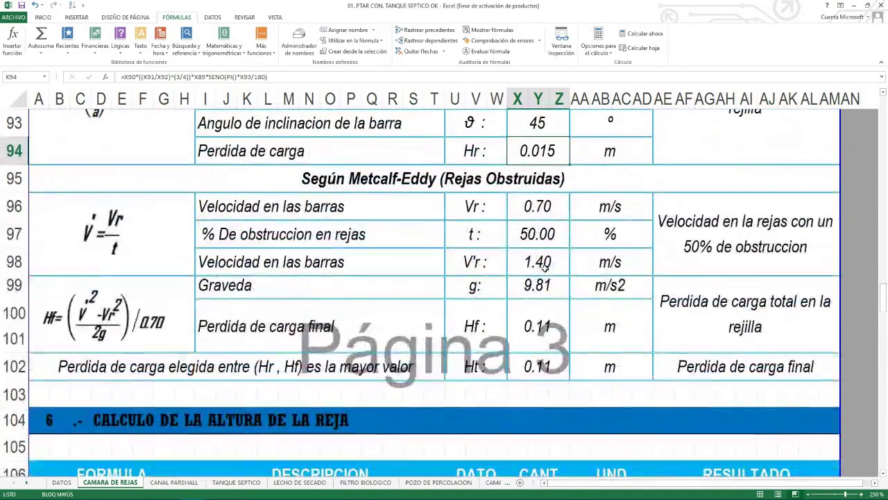
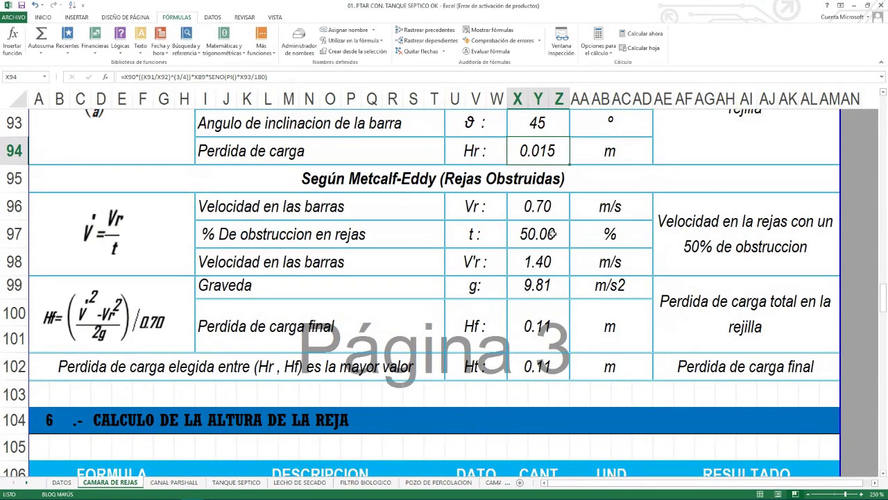
click(552, 234)
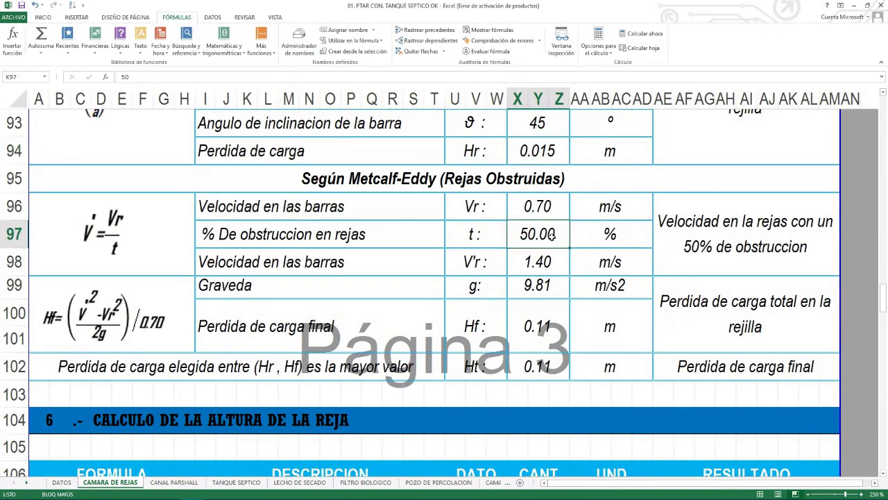
click(548, 257)
click(548, 287)
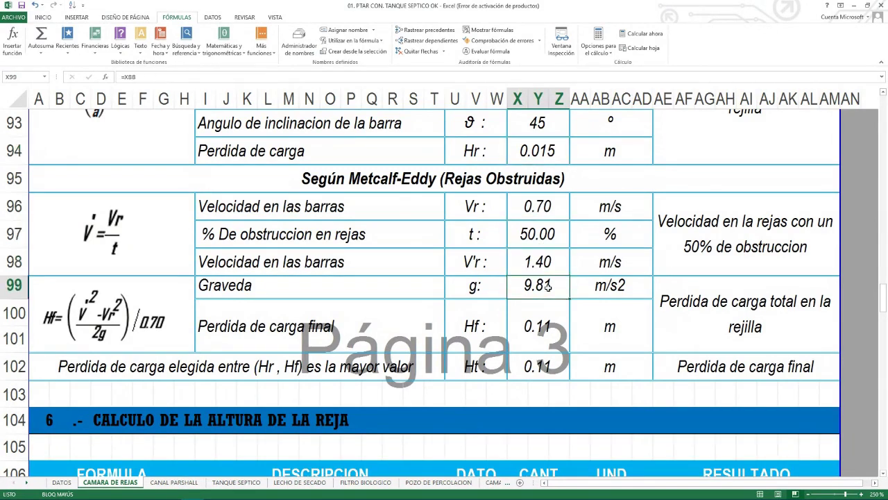
scroll(544, 286, down, 1)
click(548, 262)
click(546, 285)
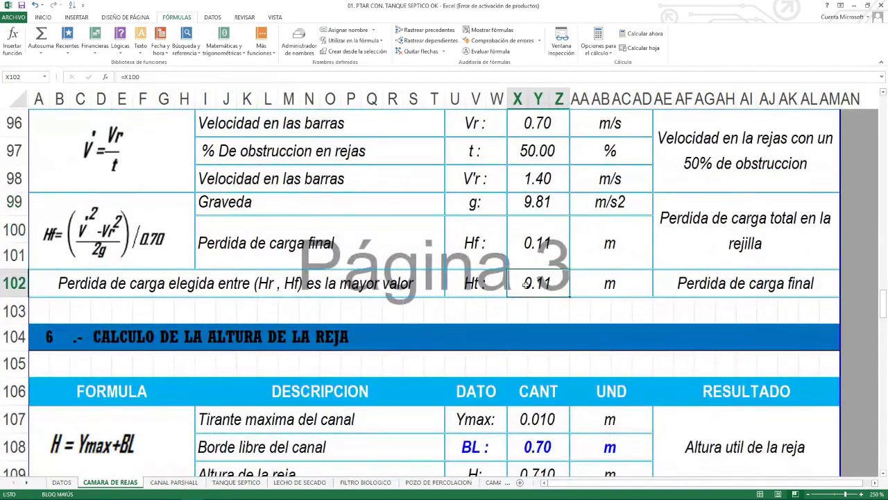
Look over the bar height calculation in section 6 and return to the channel slope and velocity calculations
scroll(386, 283, down, 2)
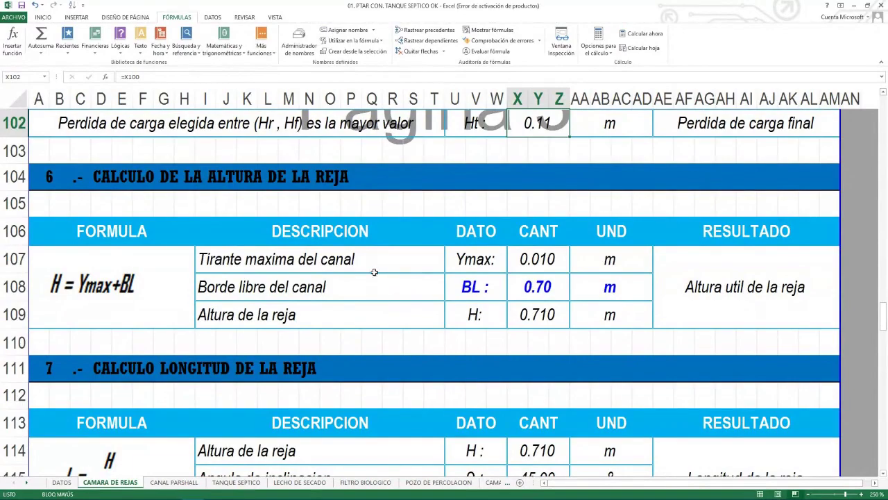
click(151, 177)
scroll(524, 285, up, 12)
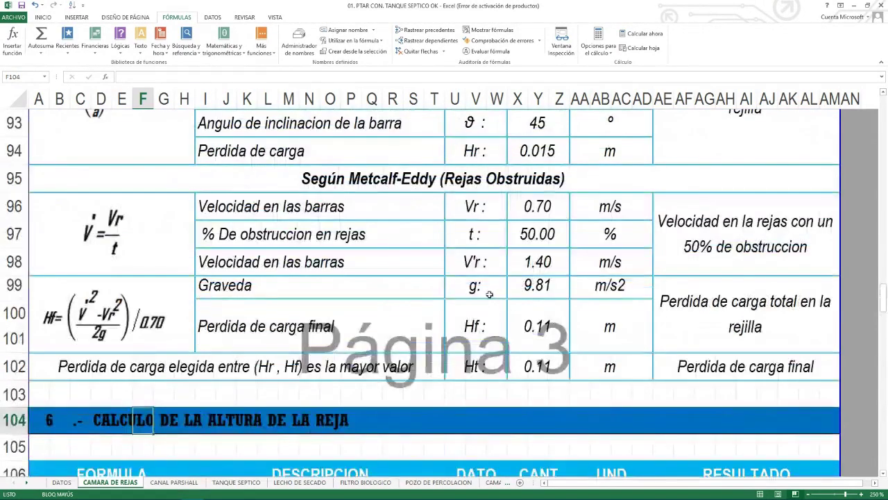
scroll(494, 312, up, 10)
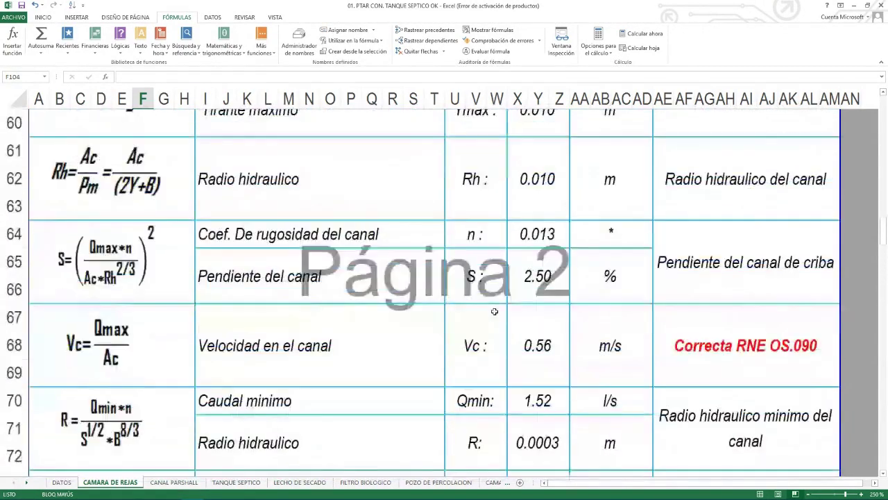
Check the source cells for the bar screen height and inclination angle in section 7, Calculo longitud de la reja
scroll(494, 312, up, 1)
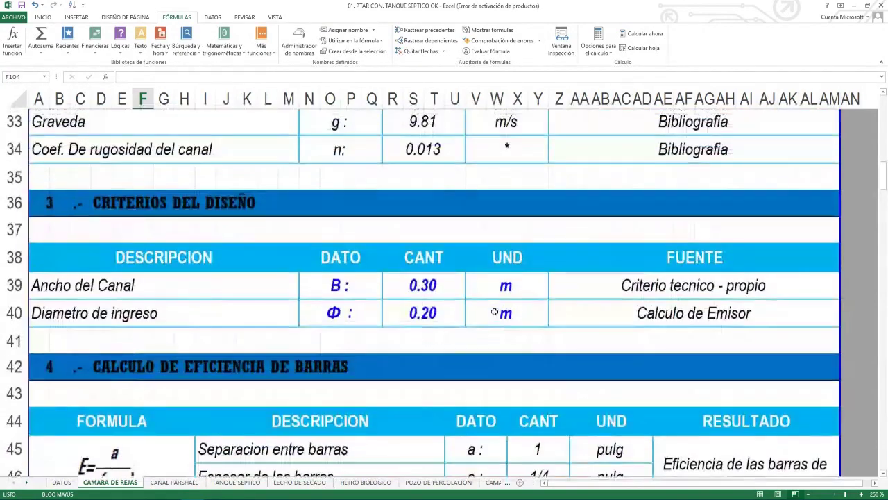
scroll(494, 311, down, 20)
scroll(494, 312, down, 5)
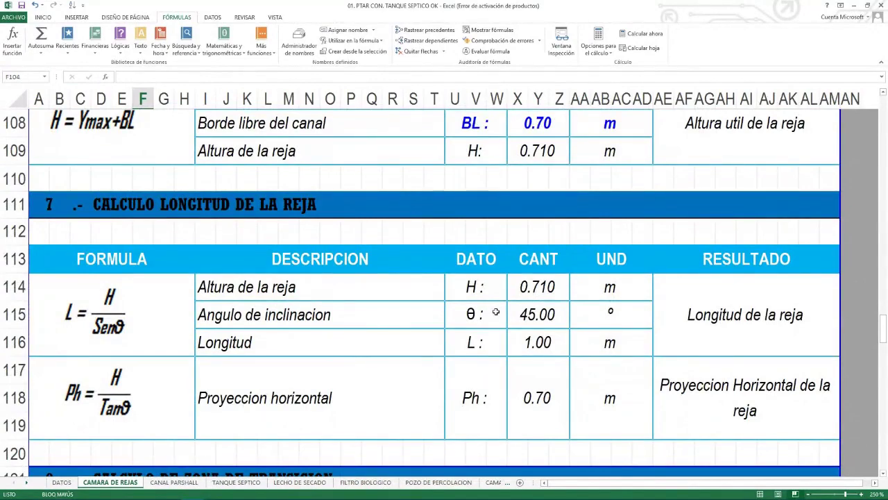
scroll(420, 273, down, 2)
scroll(421, 272, up, 1)
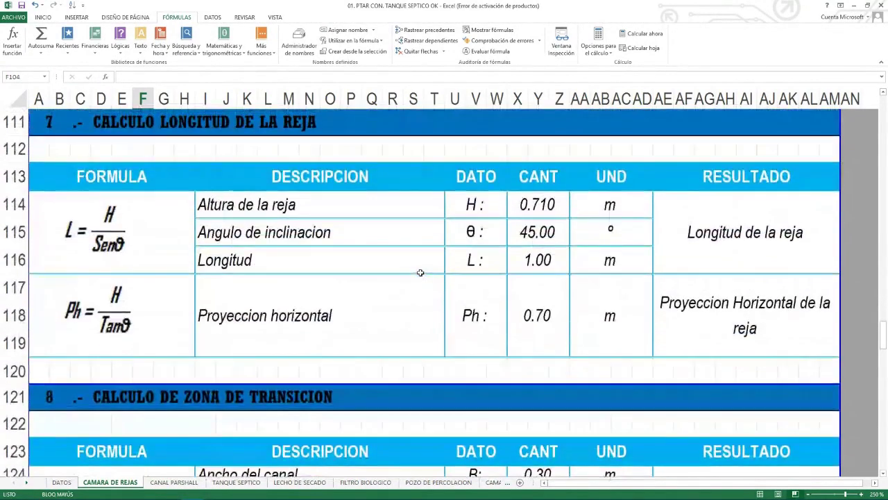
click(325, 206)
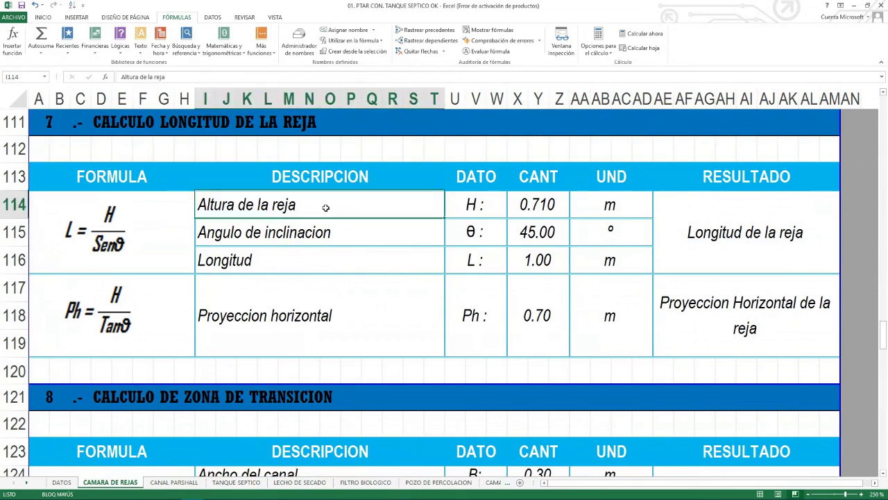
click(543, 204)
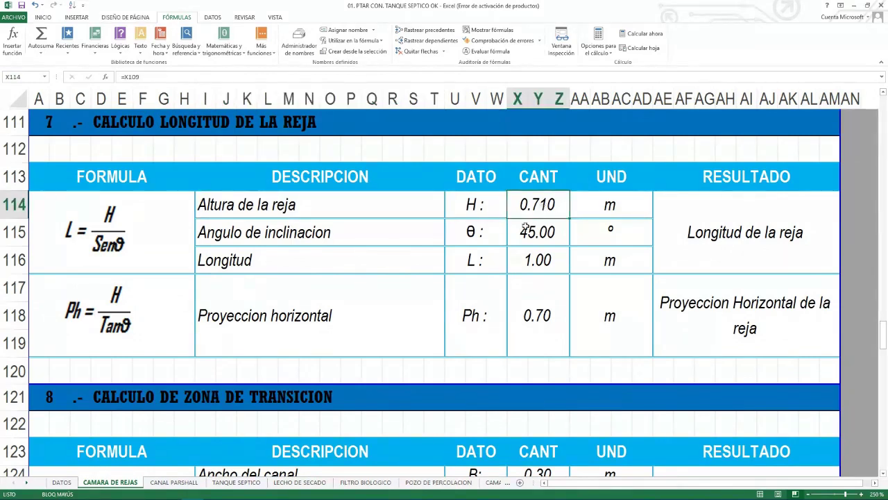
click(365, 243)
click(525, 234)
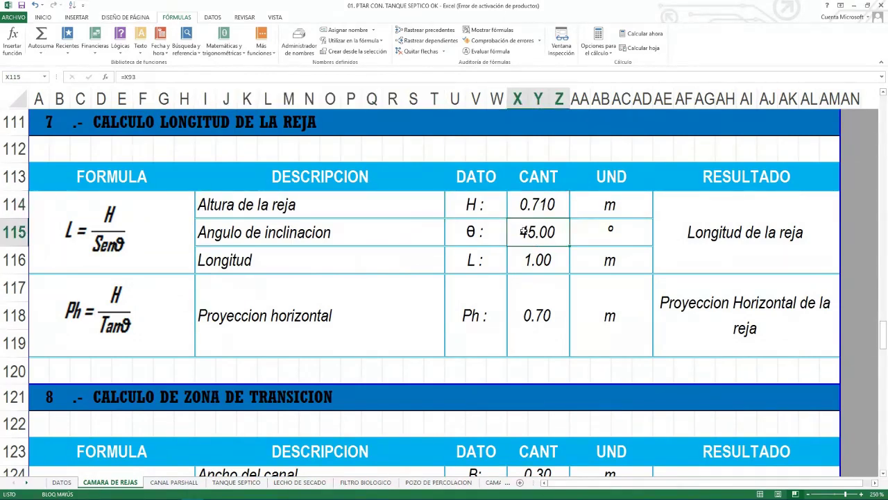
Inspect the bar length formula in section 7 and the horizontal projection entry below it, leaving both unedited
click(384, 261)
click(527, 261)
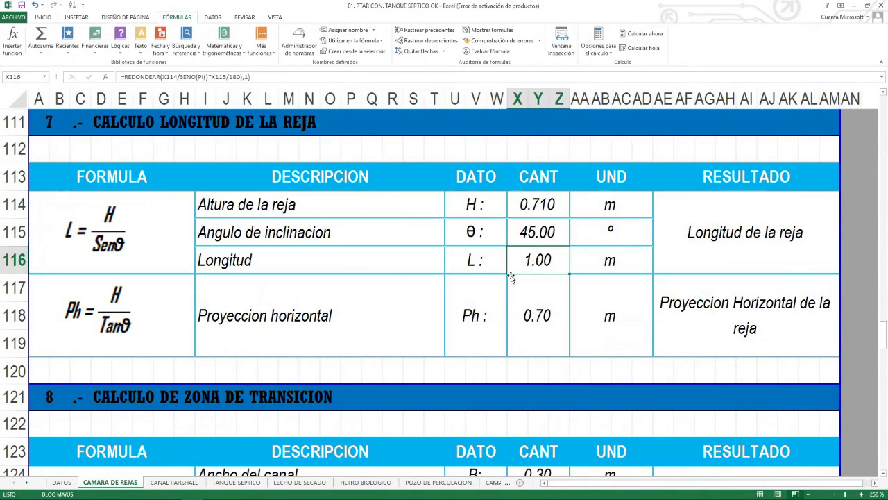
double_click(536, 259)
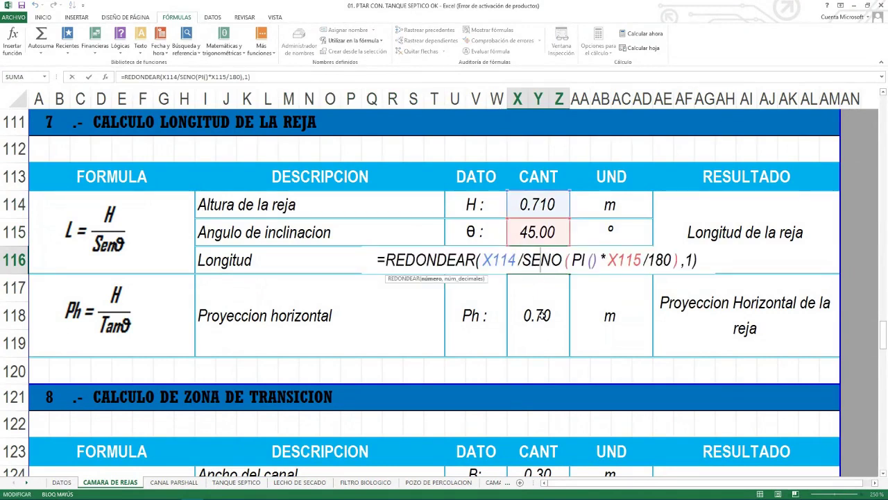
key(Escape)
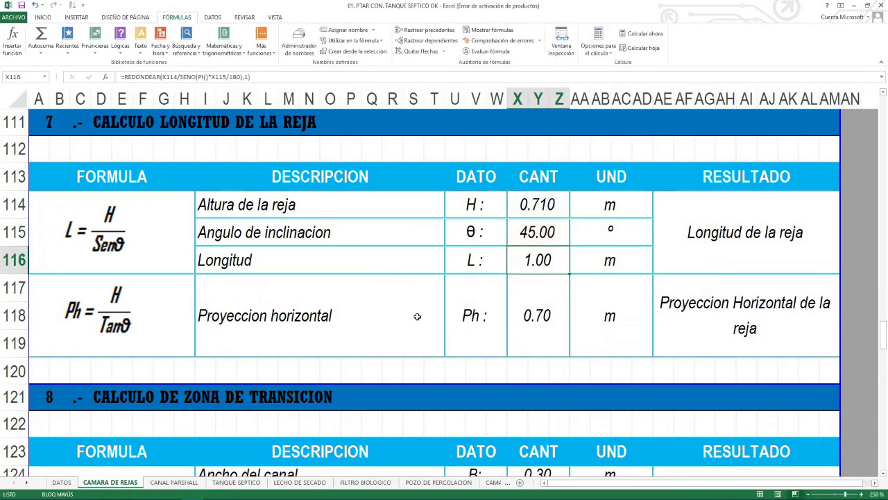
click(349, 318)
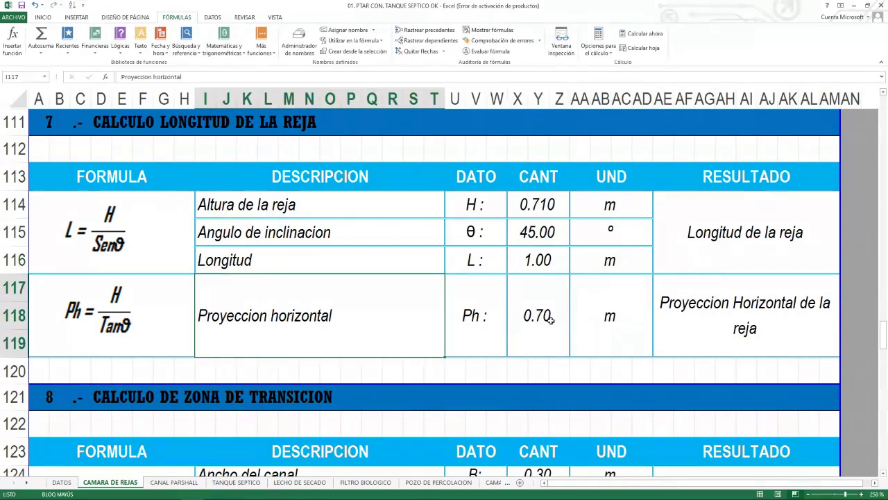
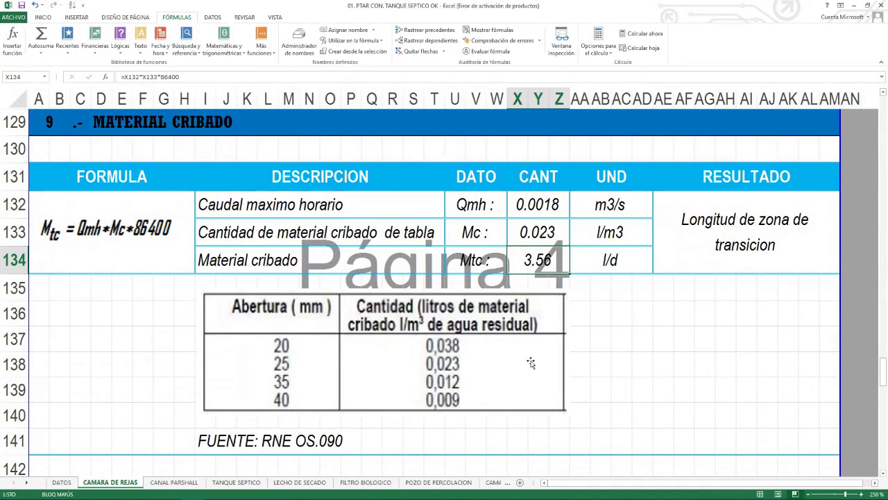
Look over the outlet weir calculation in section 10 and the plan drawing of the bar screen chamber below it
scroll(531, 362, down, 5)
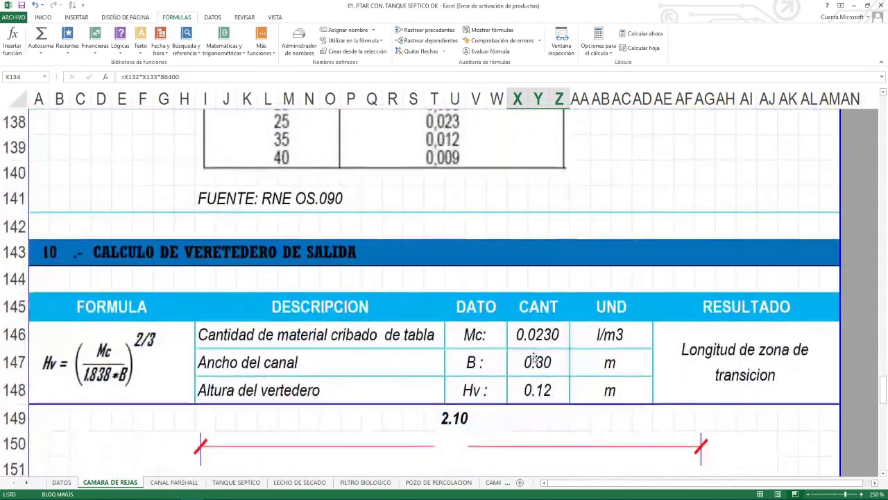
scroll(533, 358, up, 1)
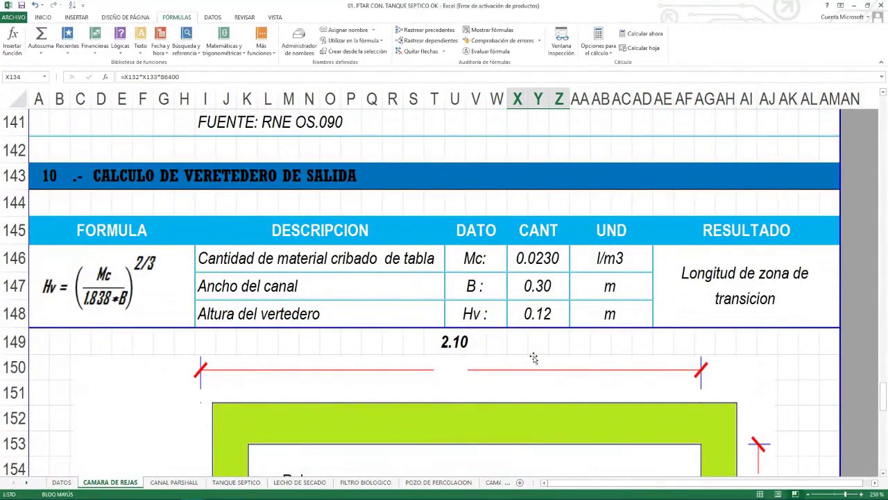
scroll(533, 358, down, 3)
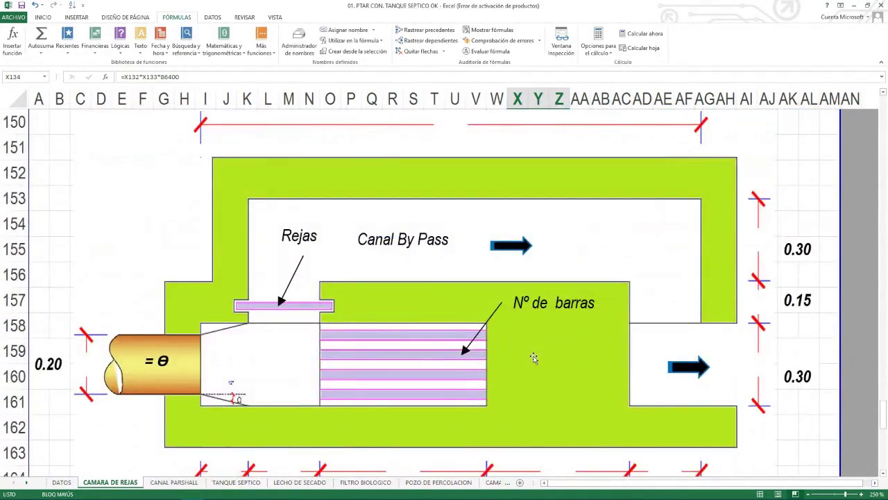
scroll(533, 358, up, 1)
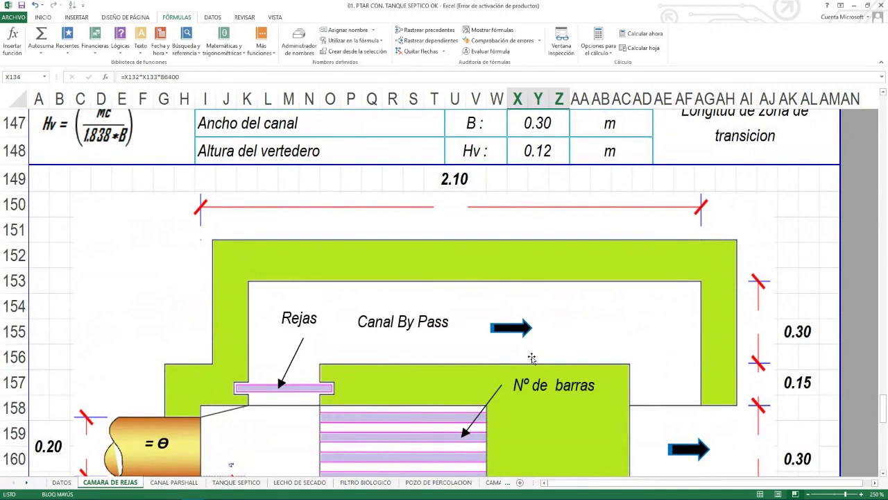
scroll(530, 353, up, 1)
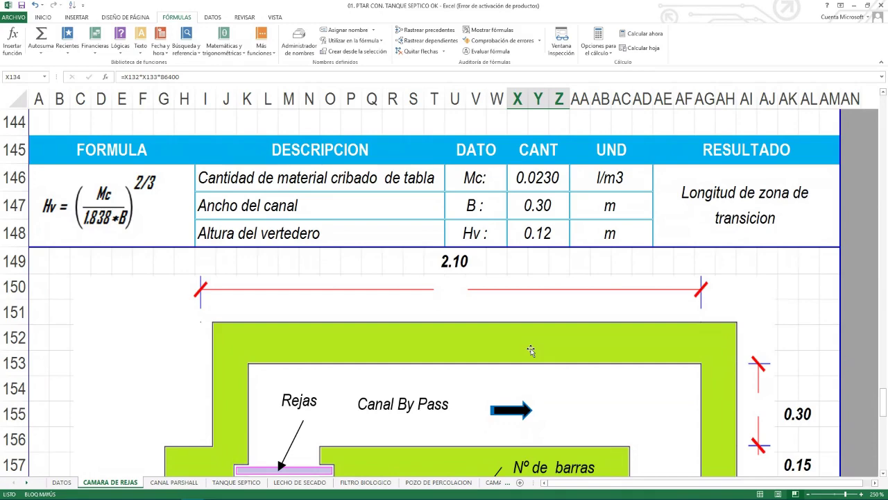
scroll(324, 279, up, 1)
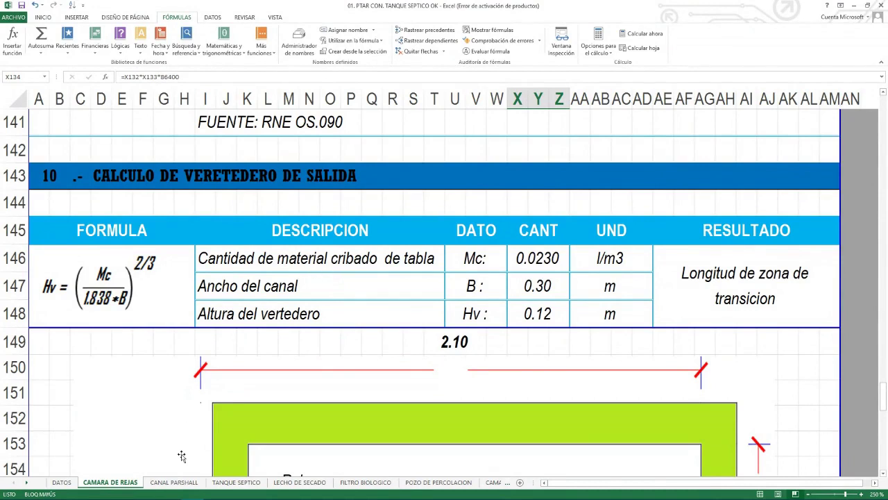
Examine the plan and profile drawings of the Parshall flume on the CANAL PARSHALL sheet
click(177, 485)
scroll(259, 364, down, 15)
scroll(258, 254, up, 2)
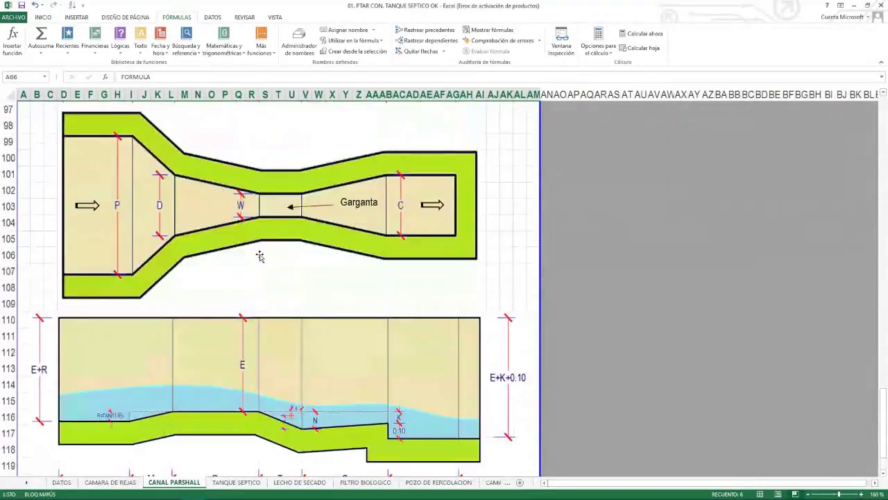
scroll(261, 248, up, 1)
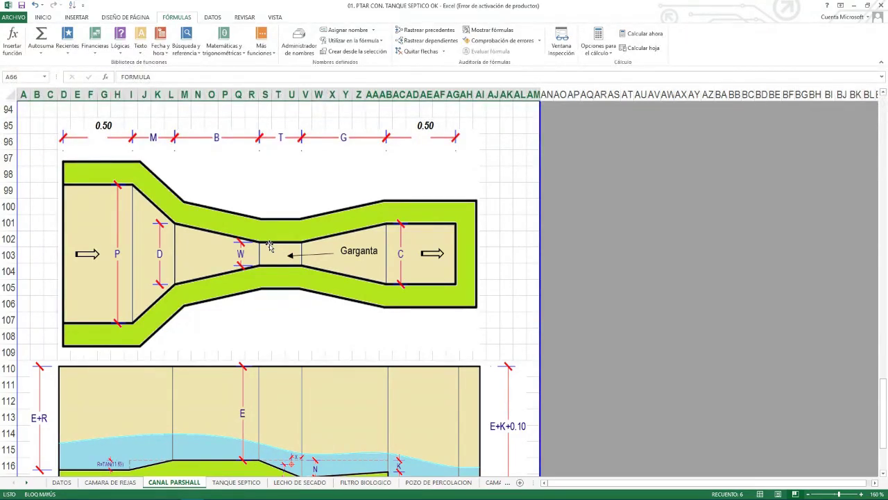
scroll(269, 246, down, 2)
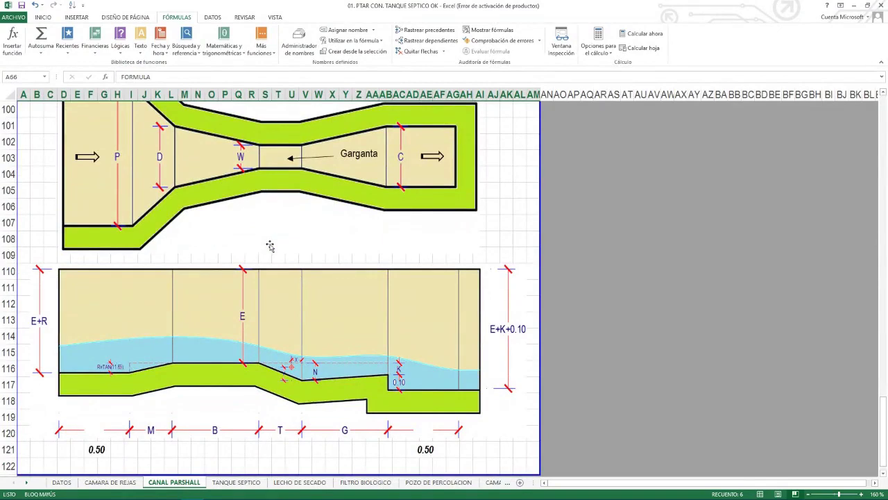
scroll(270, 246, up, 8)
Return to the CAMARA DE REJAS sheet and examine the chamber's plan drawing with its bypass channel and bars
click(129, 479)
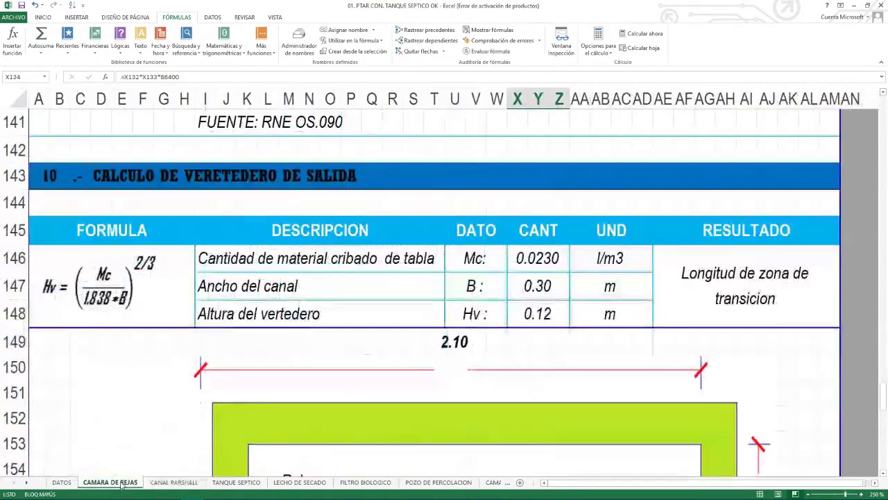
scroll(326, 357, up, 6)
scroll(326, 357, down, 1)
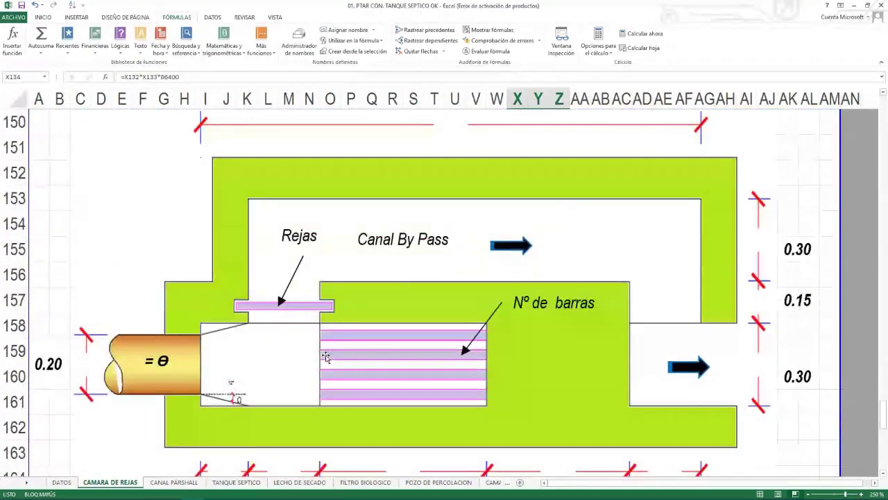
scroll(326, 356, up, 2)
scroll(326, 357, down, 3)
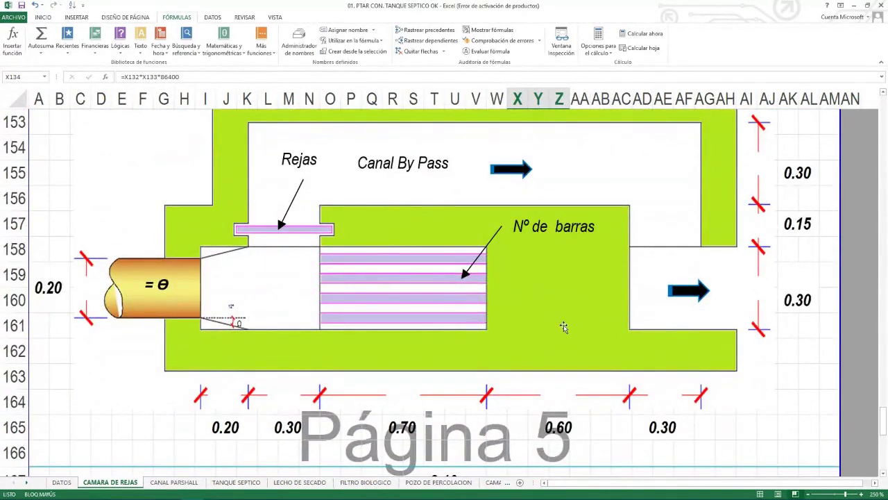
Examine the longitudinal section drawing of the bar screen chamber and its dimensions
scroll(472, 333, down, 5)
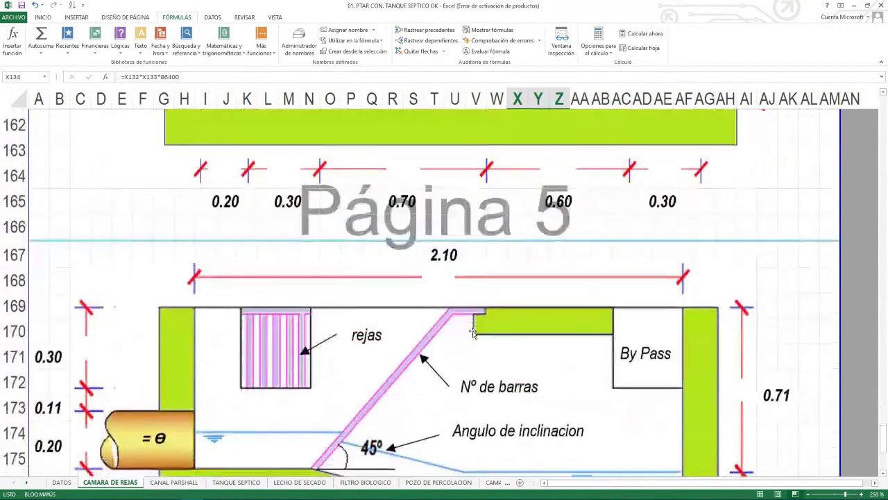
scroll(472, 333, down, 1)
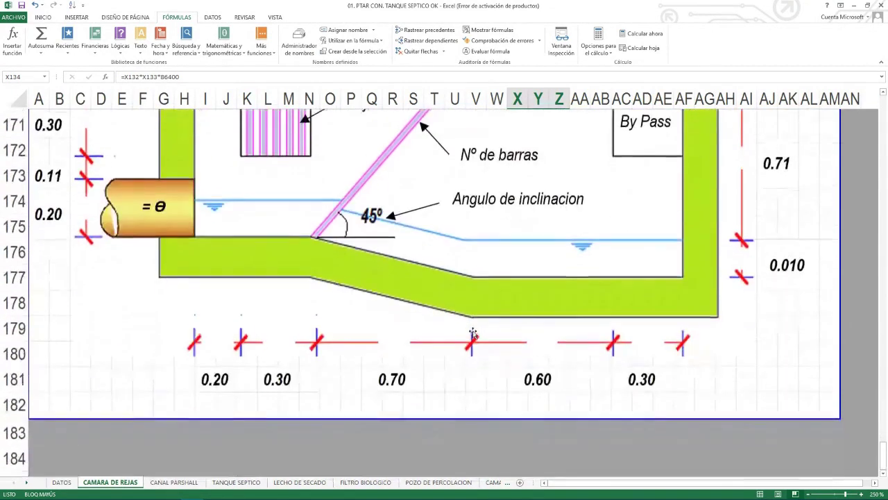
scroll(472, 333, up, 1)
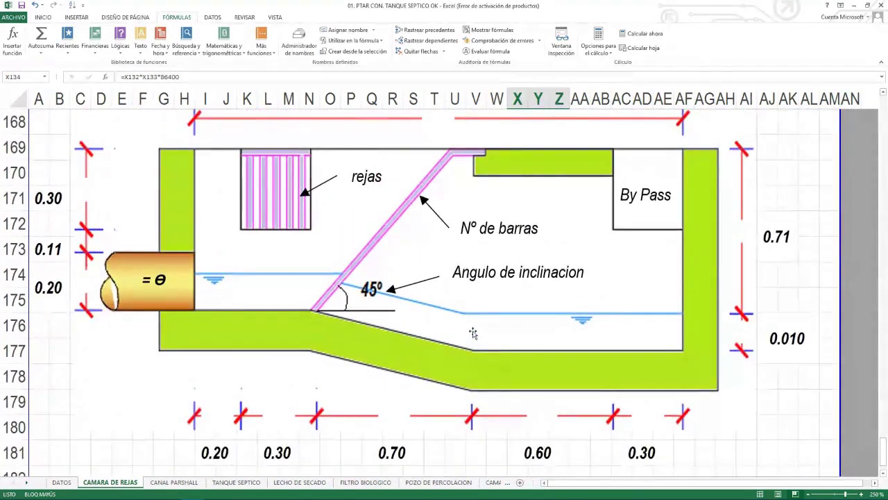
scroll(472, 333, down, 1)
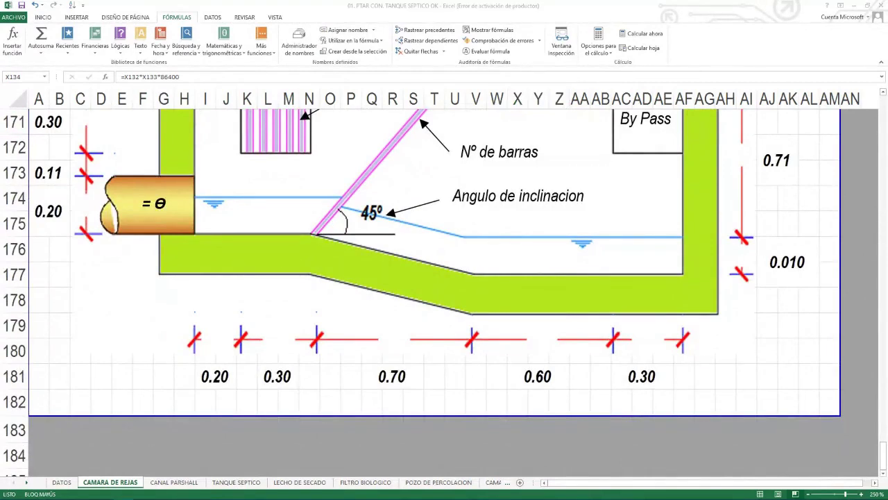
scroll(499, 222, down, 1)
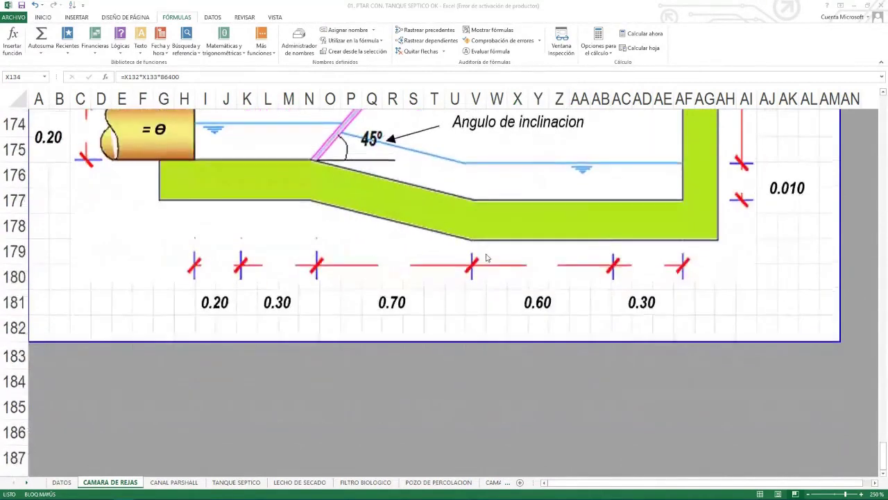
scroll(499, 222, up, 3)
scroll(208, 414, up, 1)
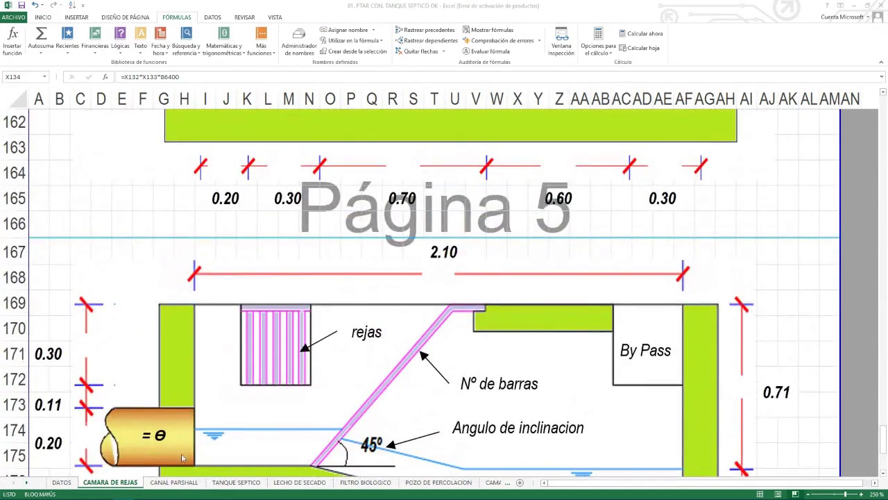
Switch to the CANAL PARSHALL sheet, enlarge its view and review the design flows in section 1
mouse_move(175, 480)
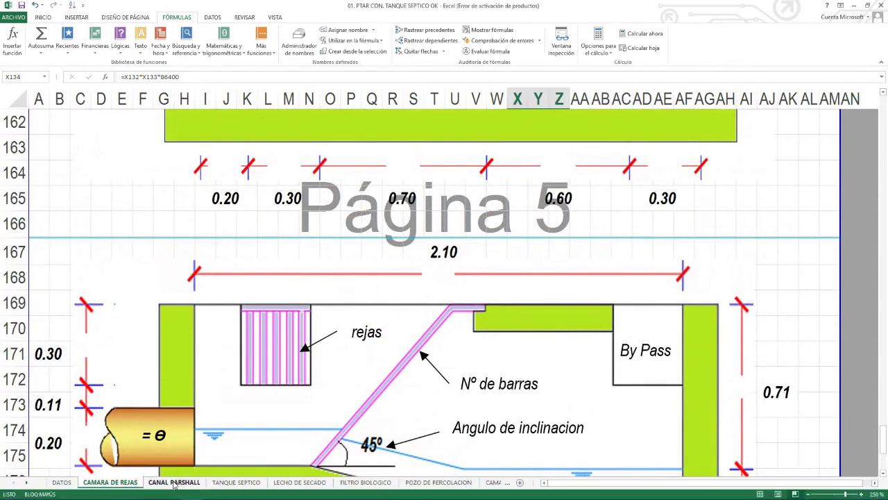
click(173, 481)
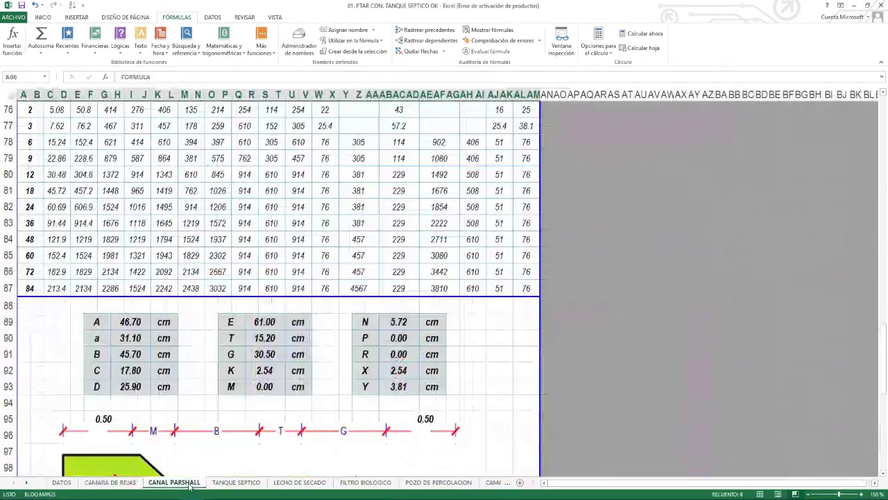
scroll(114, 277, up, 10)
ctrl+scroll(114, 277, up, 3)
scroll(115, 277, up, 9)
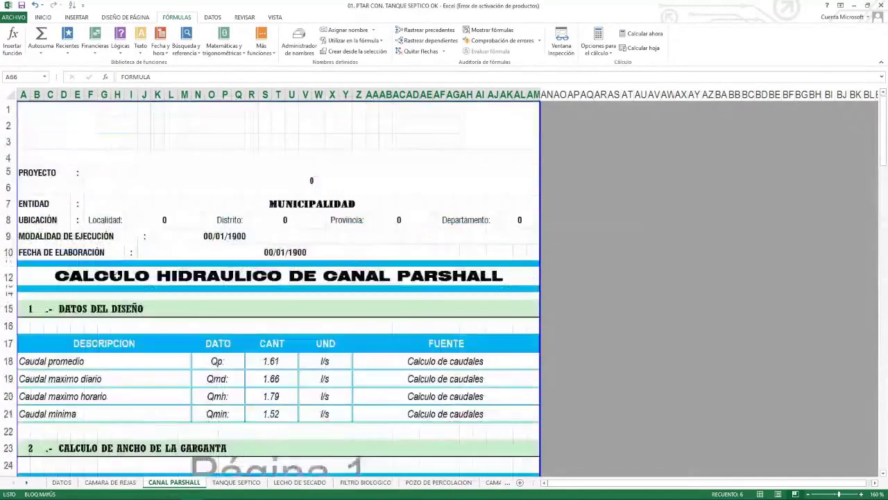
ctrl+scroll(64, 267, up, 3)
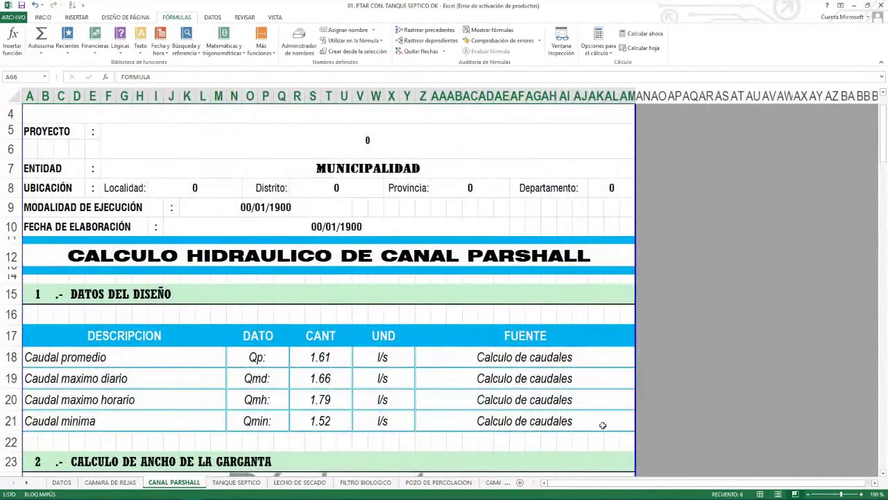
scroll(137, 337, down, 2)
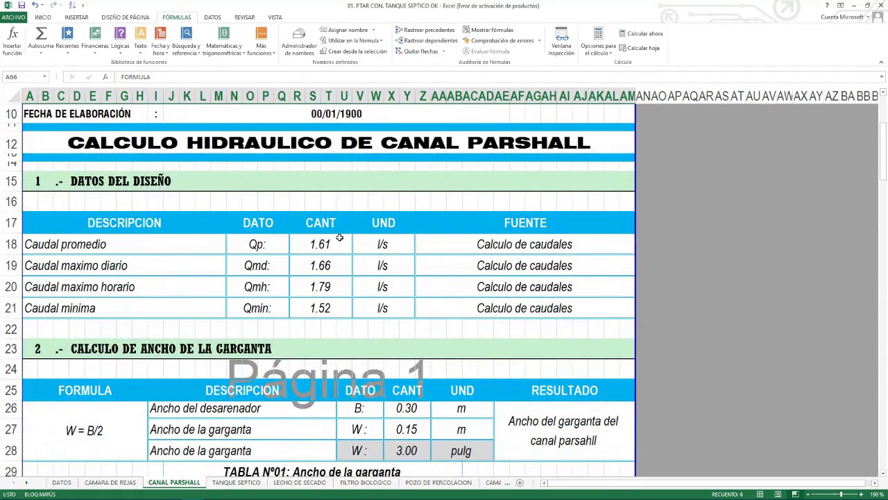
drag(341, 239, 323, 308)
Check the sand trap width and throat width cells in section 2 and view throat width table Nº01
scroll(305, 307, down, 3)
drag(407, 258, 408, 279)
scroll(286, 309, down, 1)
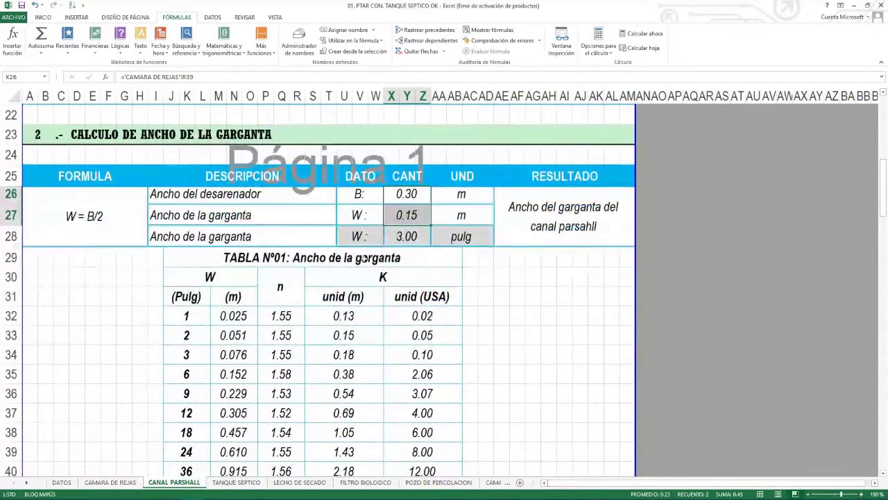
Inspect the BUSCAR formula for the throat width in inches against the ranges it references in table Nº01
click(401, 237)
double_click(419, 238)
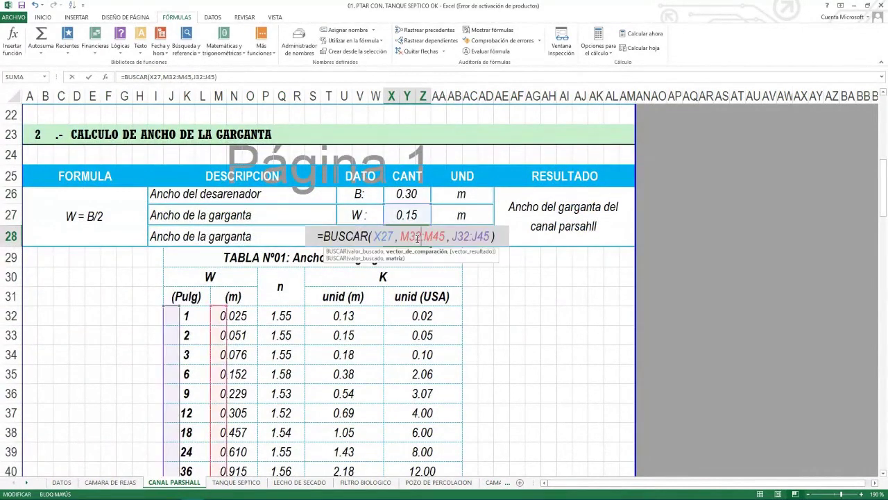
scroll(316, 333, down, 4)
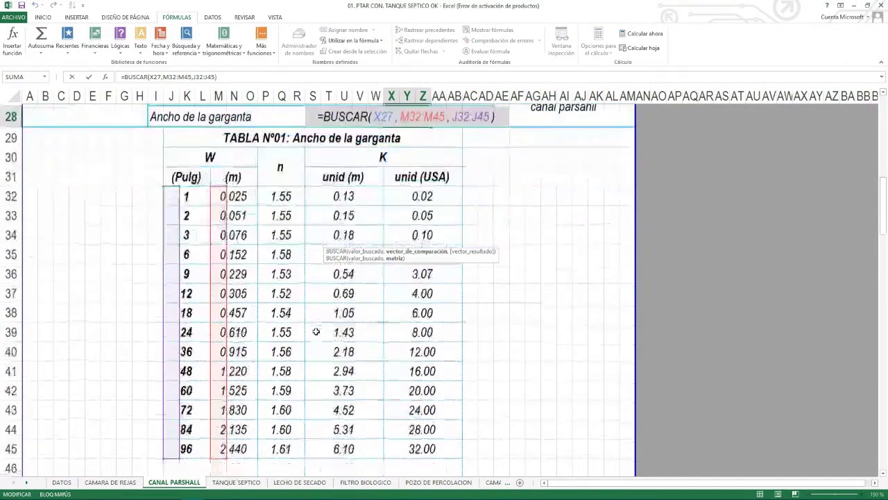
scroll(250, 366, up, 1)
scroll(250, 366, up, 2)
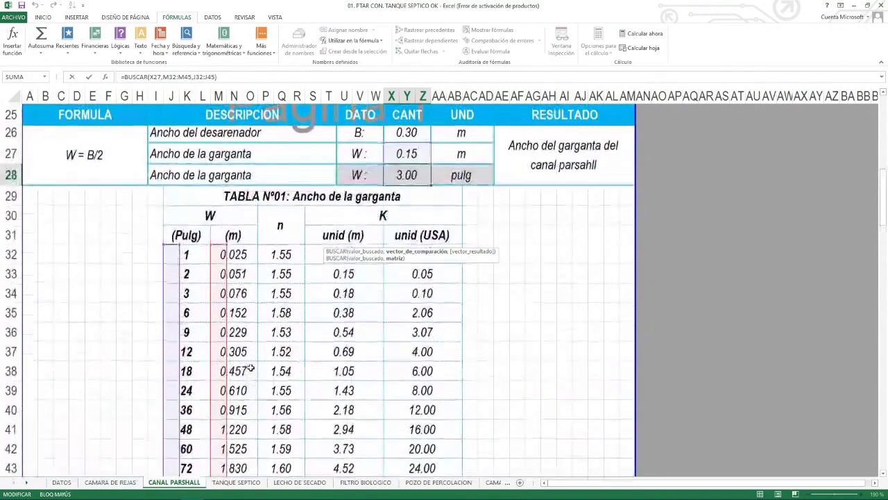
key(Escape)
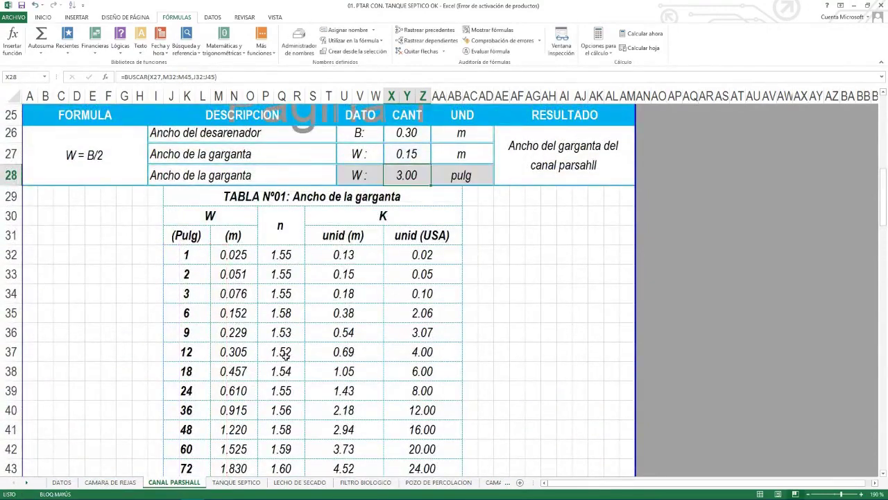
Review section 3's water height formula and its data for the maximum, average and minimum flows
scroll(394, 307, down, 8)
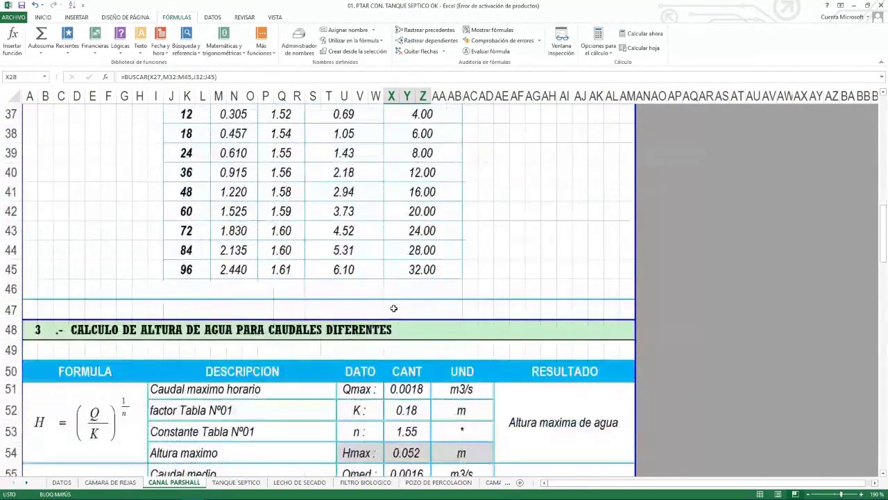
scroll(393, 307, up, 1)
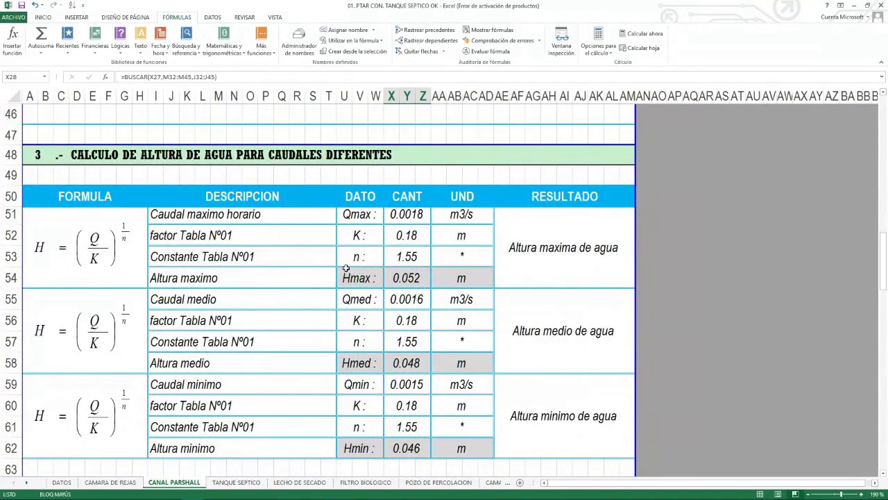
scroll(345, 267, down, 1)
click(116, 194)
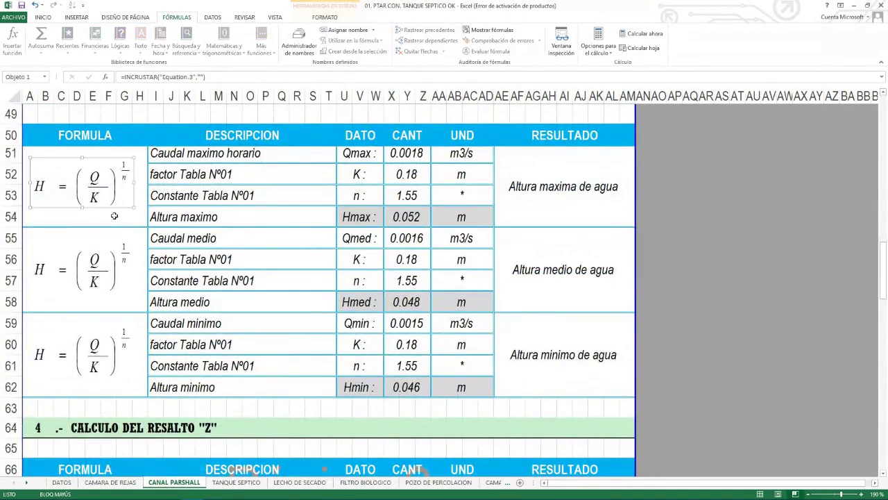
click(314, 221)
click(262, 159)
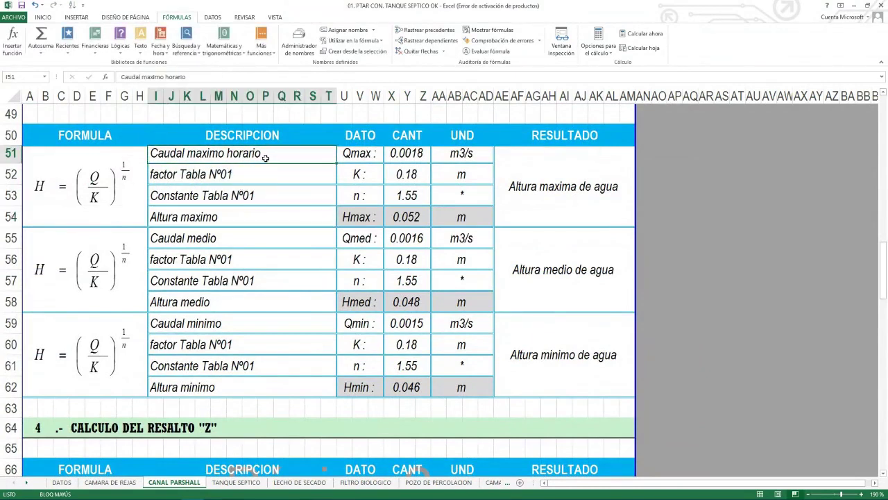
click(249, 235)
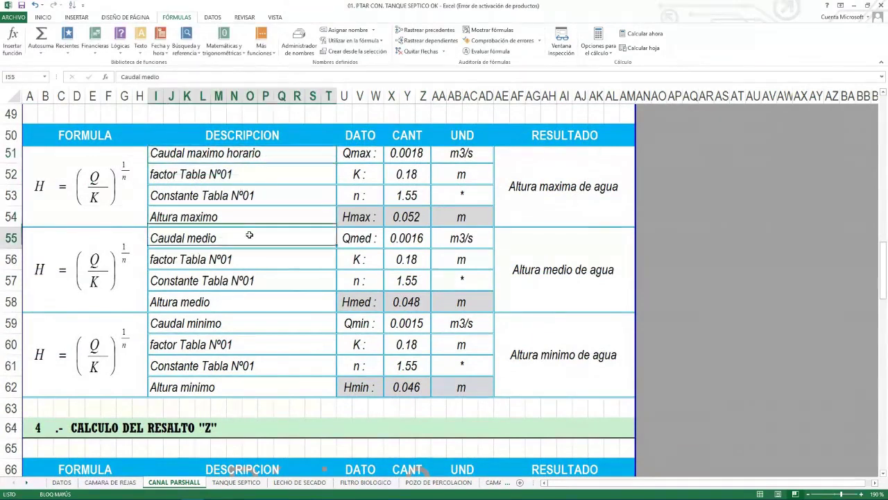
click(259, 324)
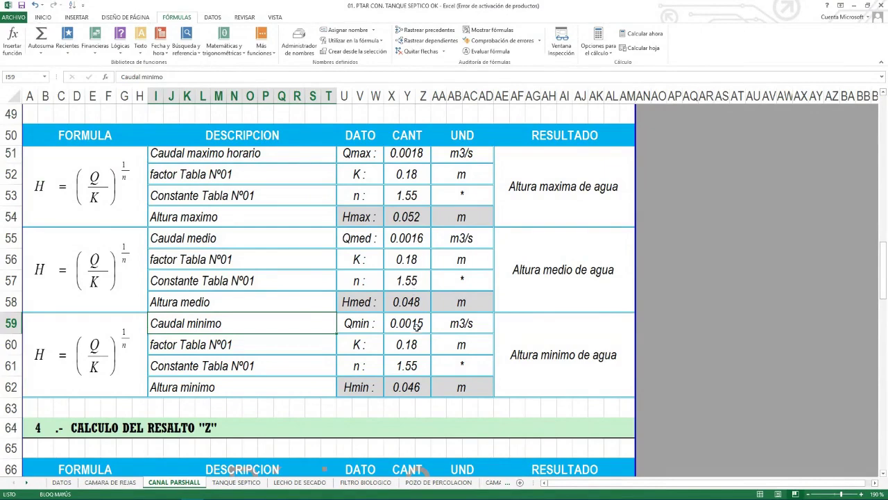
drag(372, 154, 457, 385)
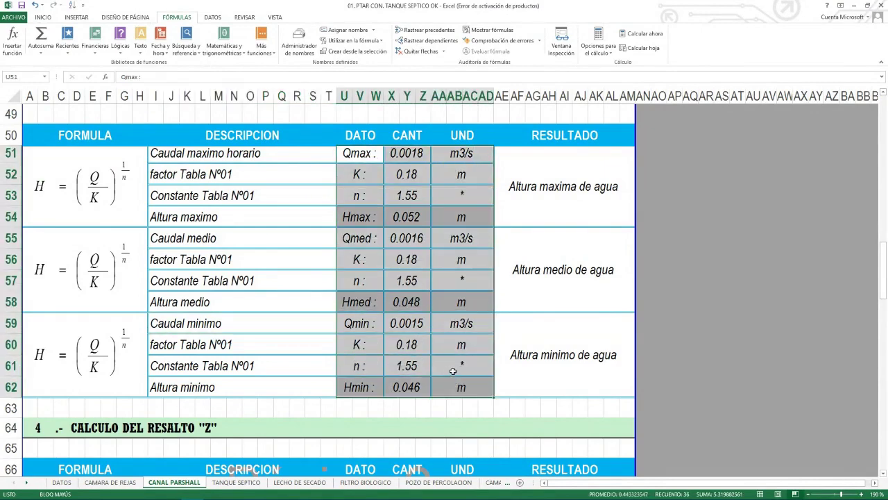
Review section 4's data and inspect the cell formula that calculates the drop "Z"
scroll(394, 365, down, 3)
scroll(394, 365, down, 2)
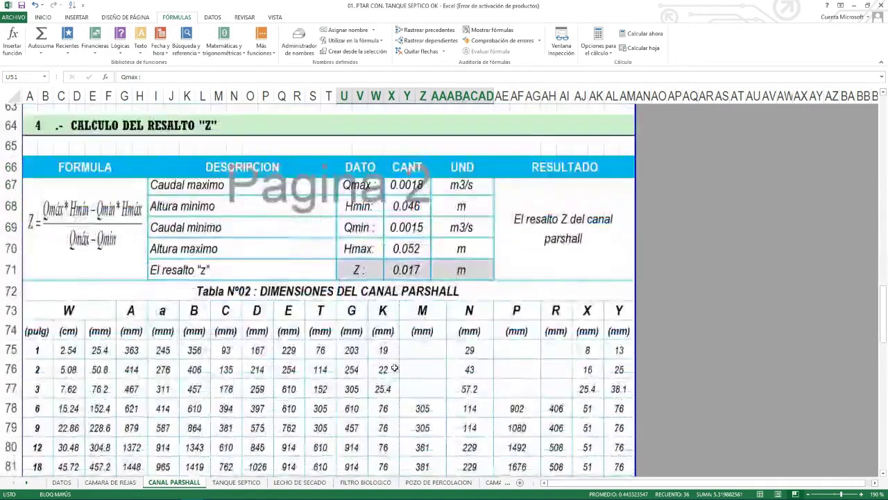
click(352, 283)
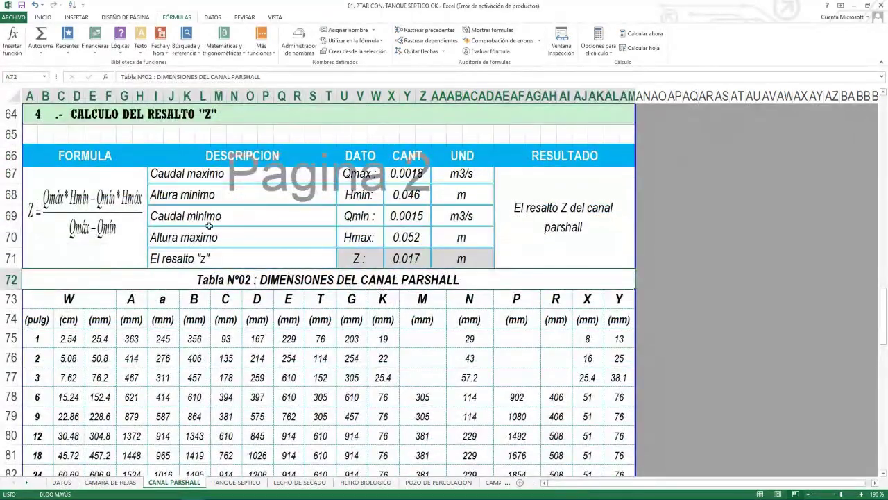
click(119, 182)
click(280, 202)
scroll(312, 217, up, 1)
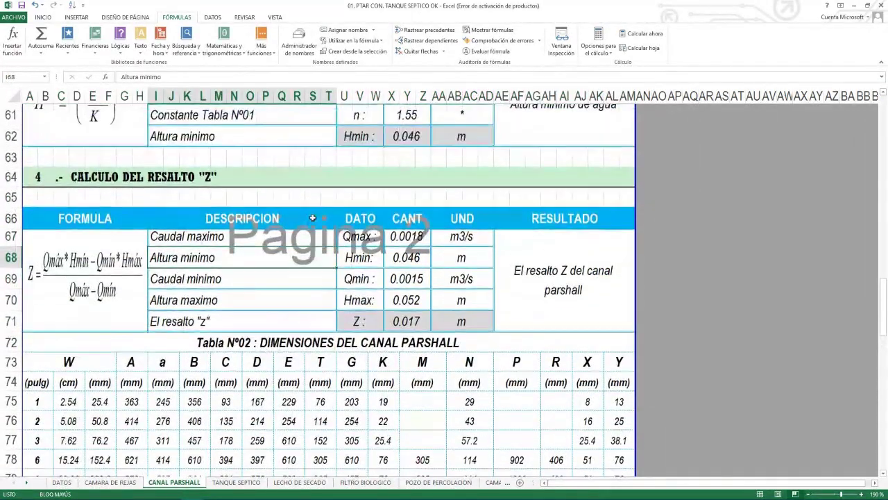
scroll(315, 212, down, 1)
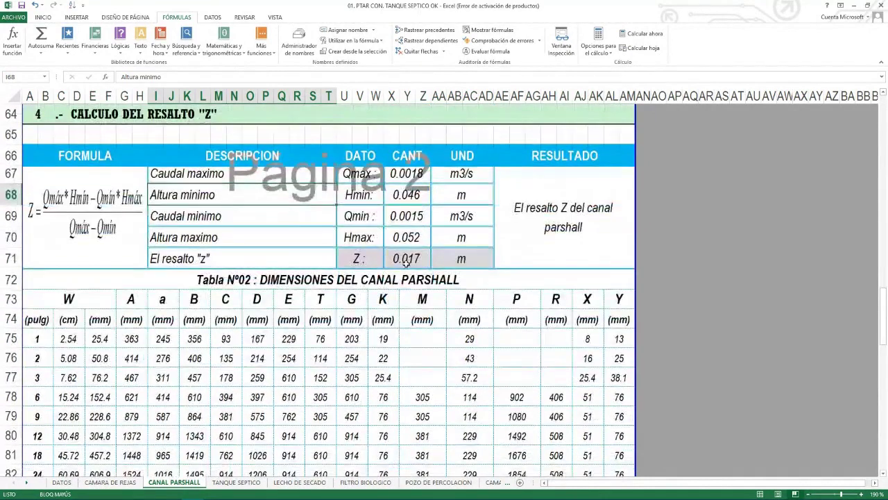
click(408, 258)
double_click(407, 258)
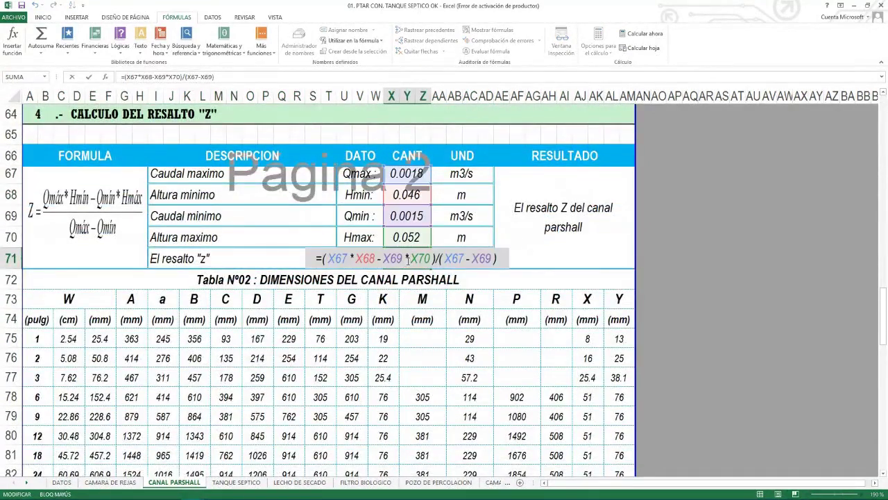
key(Escape)
Examine the Parshall flume dimensions in table Nº02, then its plan and longitudinal section drawings
scroll(381, 272, down, 2)
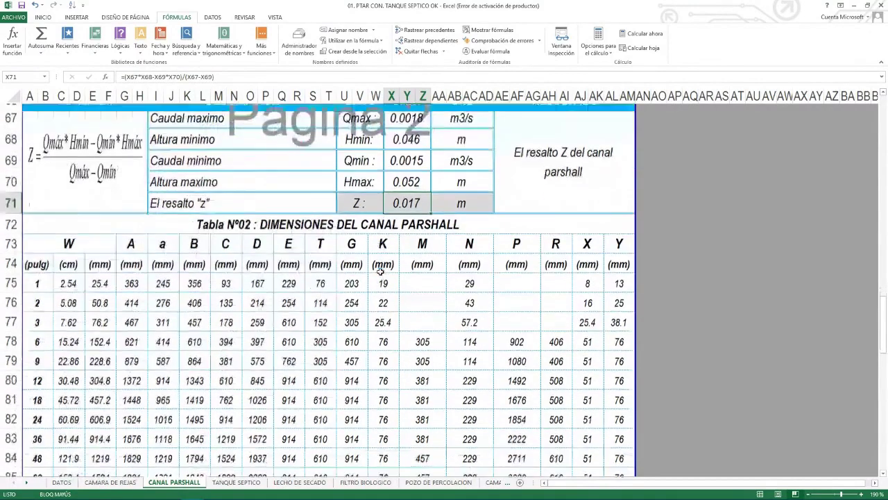
scroll(380, 272, down, 5)
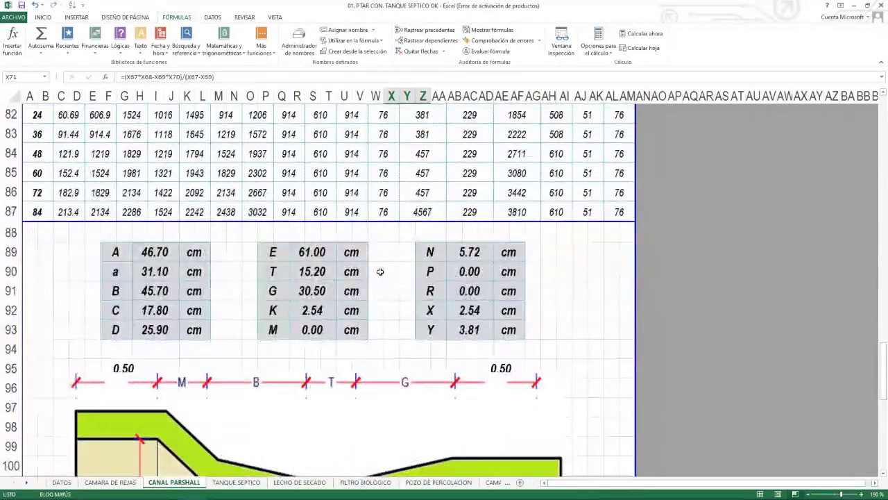
scroll(380, 271, down, 2)
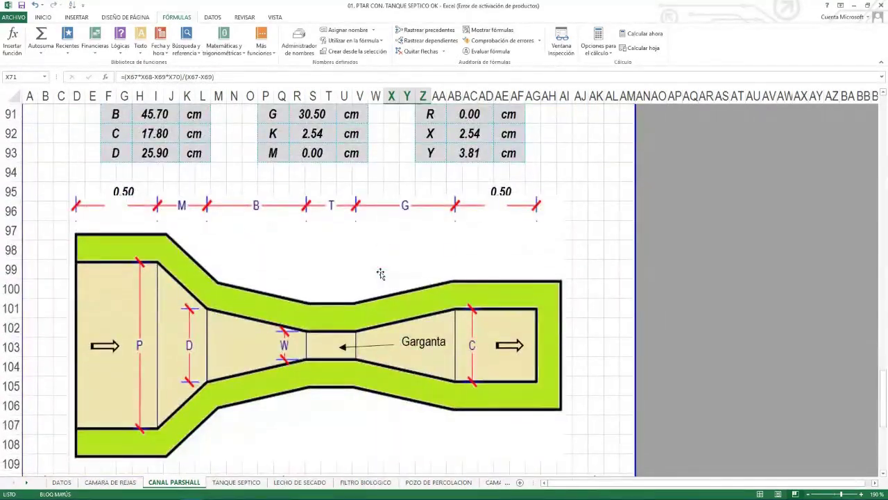
scroll(380, 273, down, 1)
scroll(380, 273, up, 1)
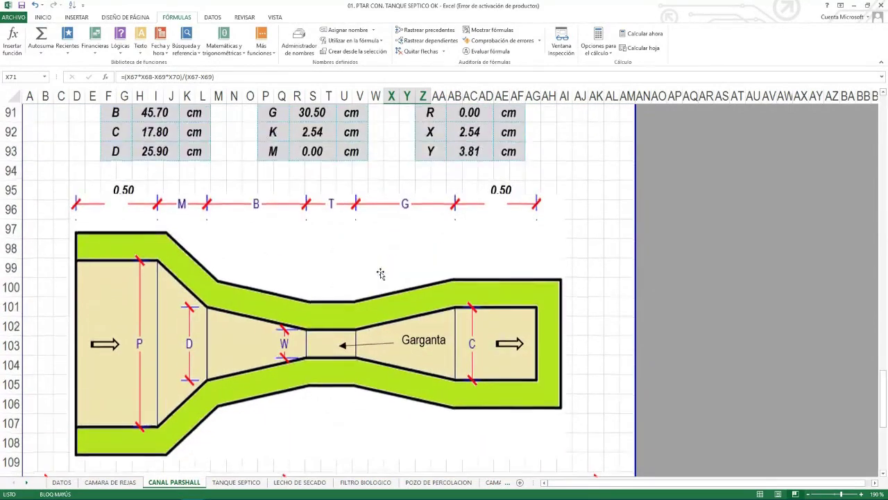
scroll(380, 273, down, 5)
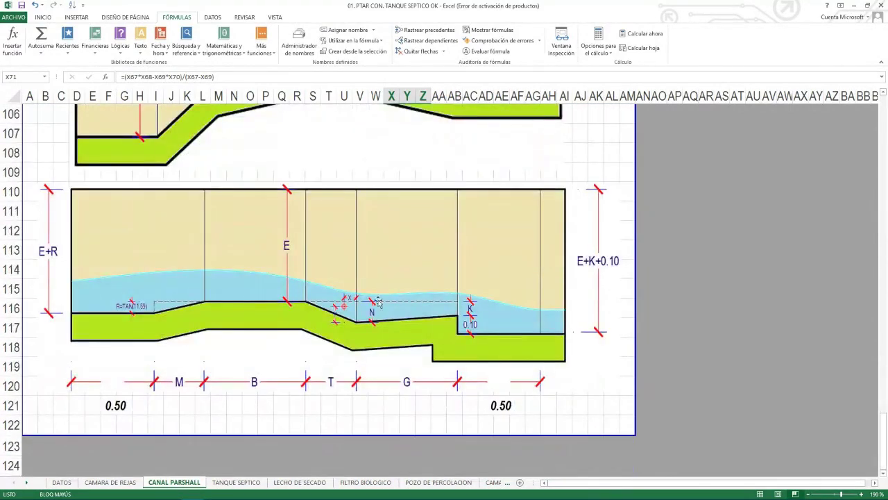
Switch to the 2.PLANO DE DESARENADOR OK drawing in Civil 3D and look over its sand trap plans and sections
mouse_move(222, 494)
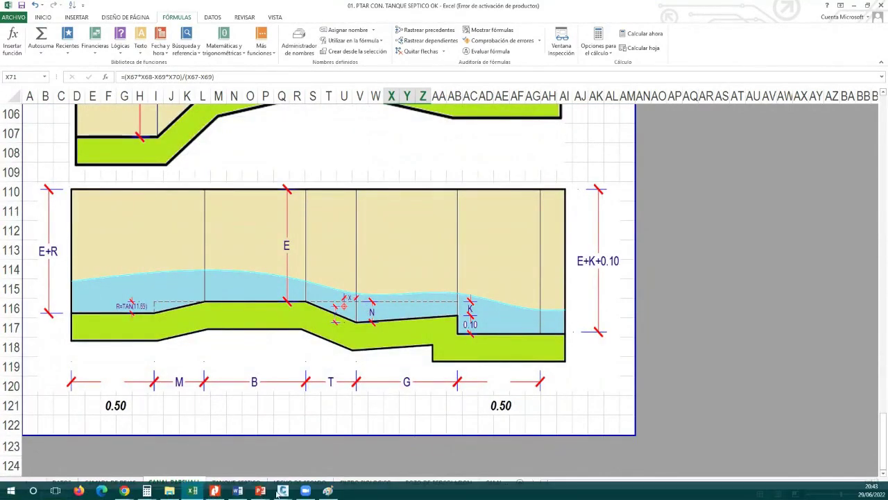
mouse_move(283, 492)
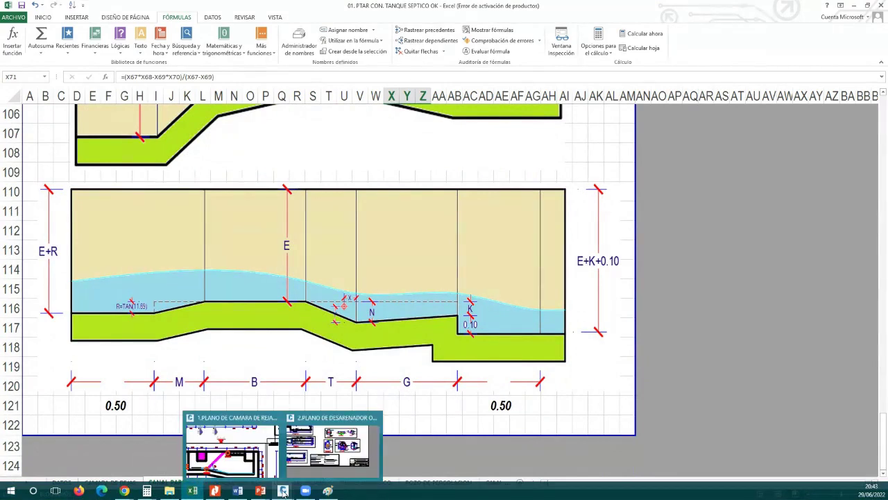
click(320, 454)
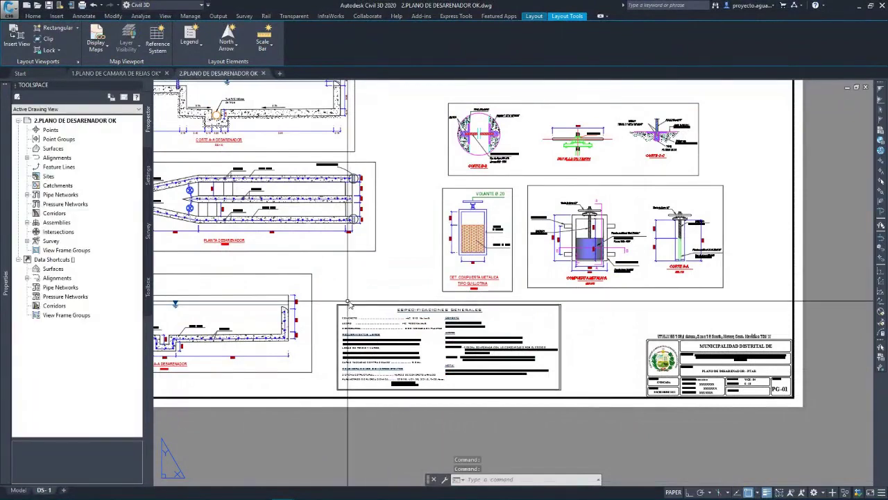
scroll(431, 308, down, 4)
scroll(341, 249, up, 4)
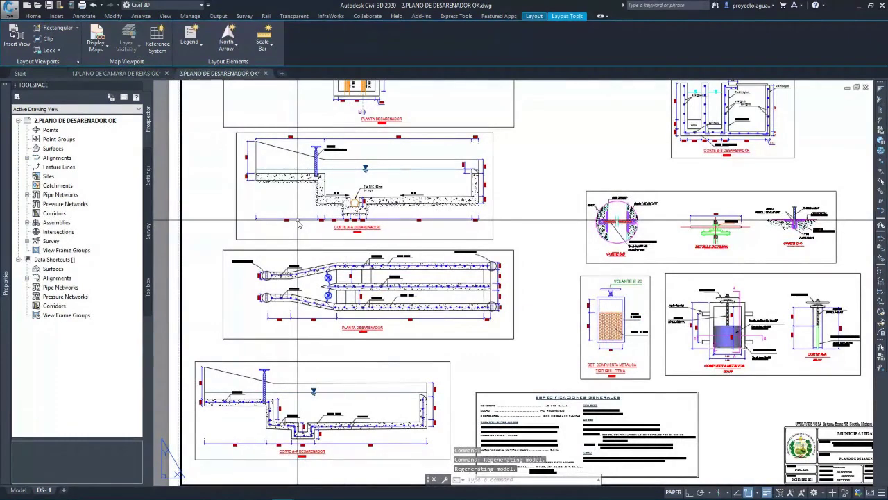
scroll(333, 249, down, 4)
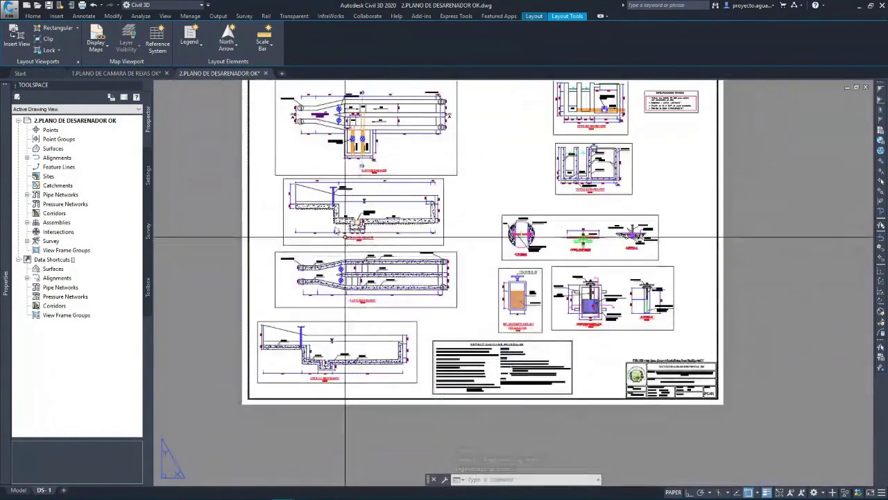
scroll(353, 294, up, 4)
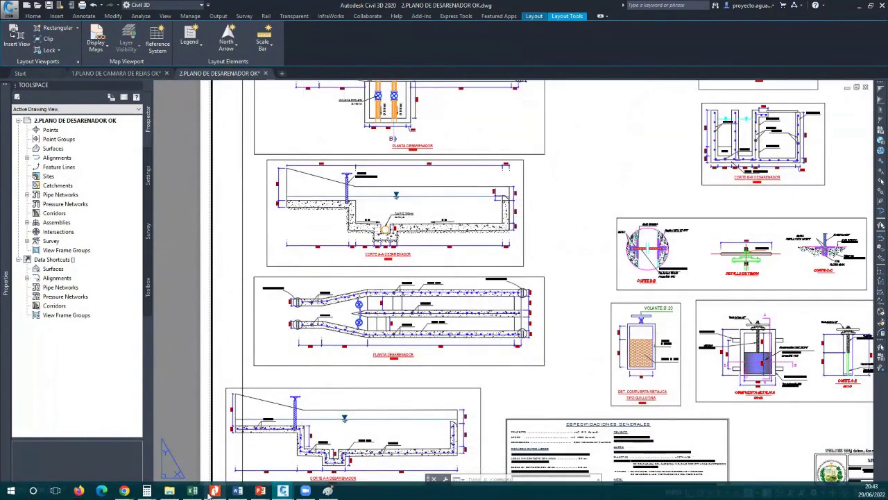
Open the 3.PLANO DE CANAL PARSHALL OK drawing from the PLANOS POR COMPONENTE folder in File Explorer
mouse_move(194, 492)
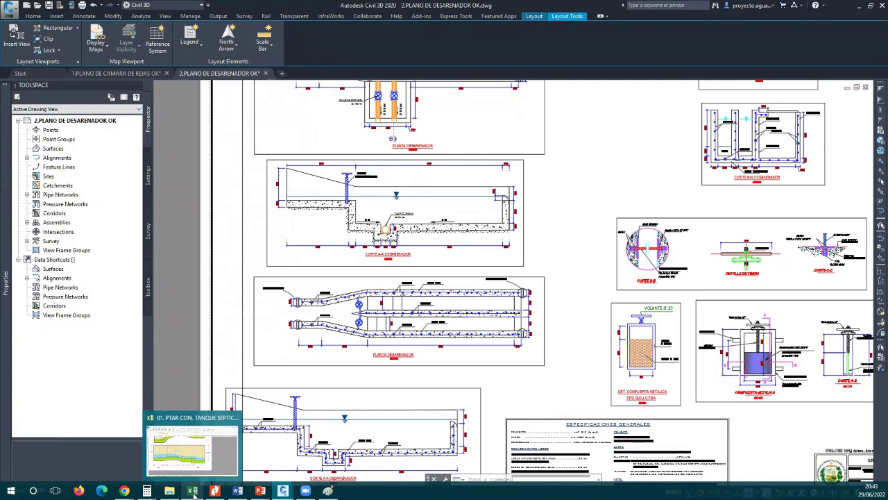
click(169, 490)
click(80, 83)
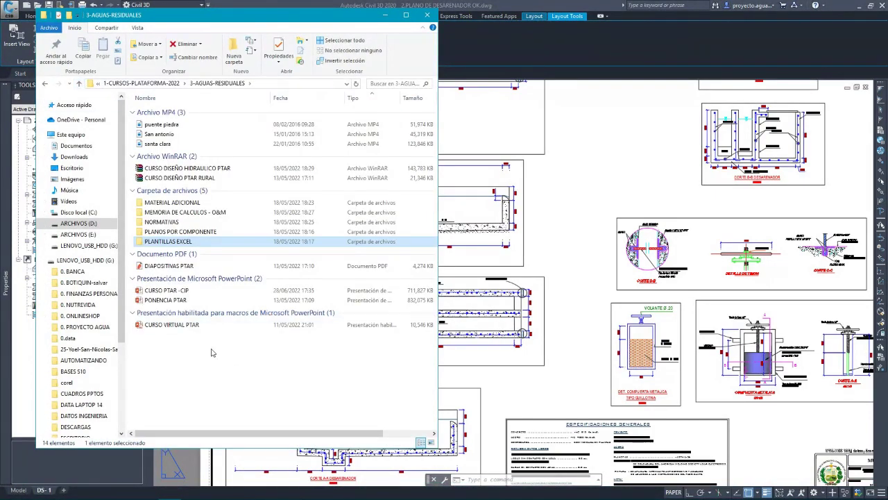
double_click(196, 232)
drag(220, 139, 366, 236)
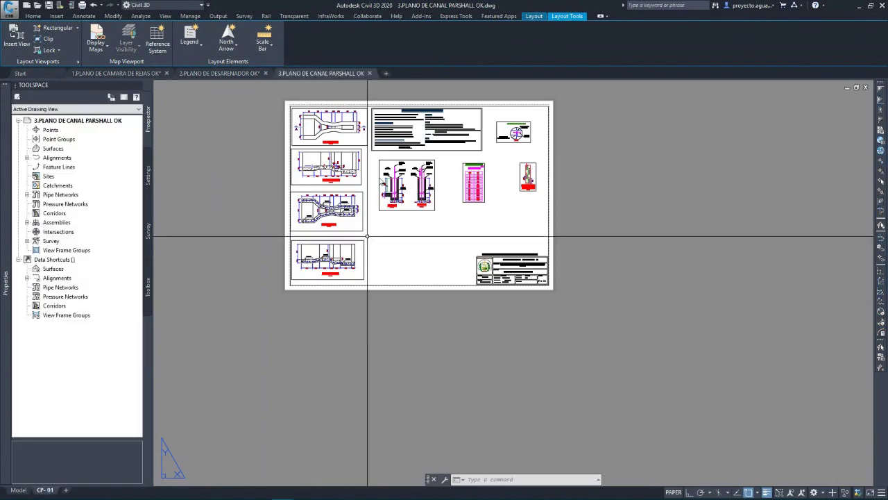
Look over the Parshall flume sheet and examine the PLANTA PARSHALL plan view with its dimensions
scroll(360, 175, up, 4)
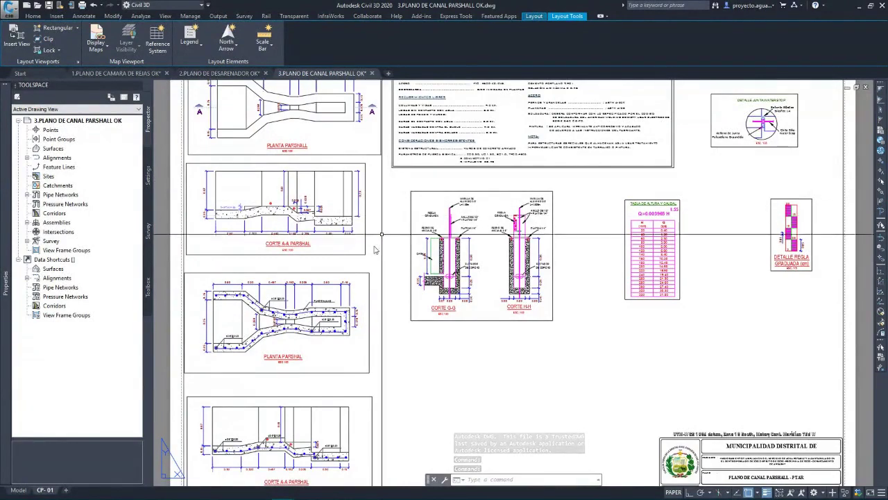
scroll(366, 261, down, 5)
scroll(366, 260, up, 7)
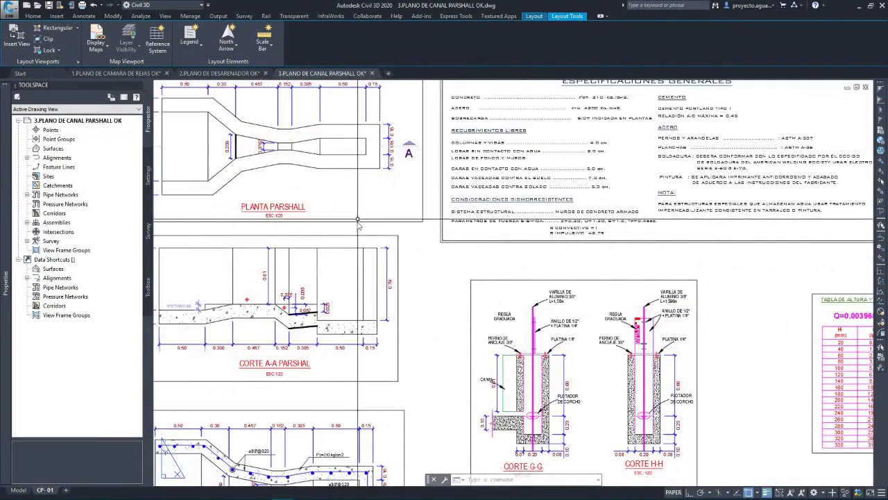
scroll(335, 212, down, 5)
scroll(335, 212, up, 8)
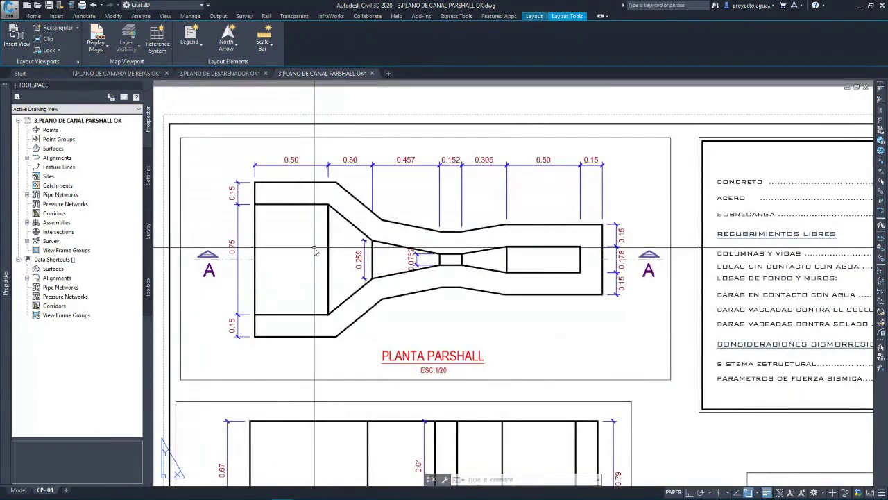
Examine the CORTE A-A PARSHAL section view and its dimensions up close
scroll(331, 209, down, 2)
scroll(331, 210, down, 2)
scroll(333, 263, up, 2)
scroll(337, 305, down, 4)
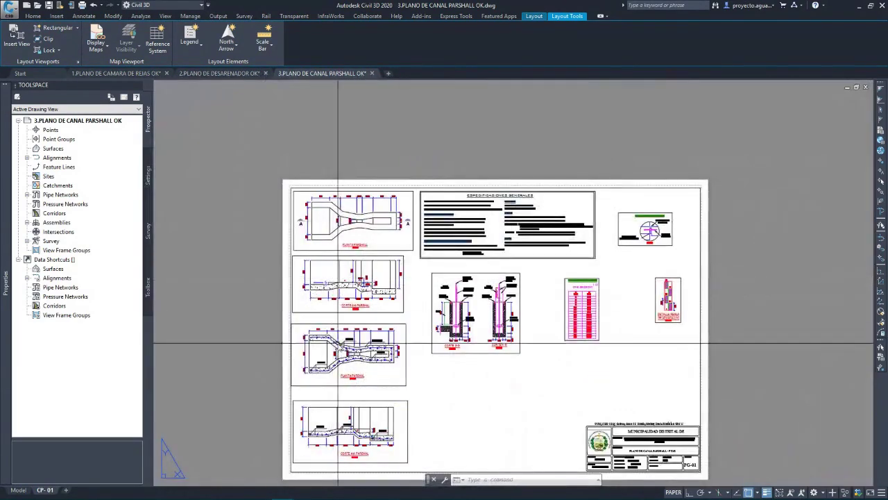
scroll(333, 326, up, 5)
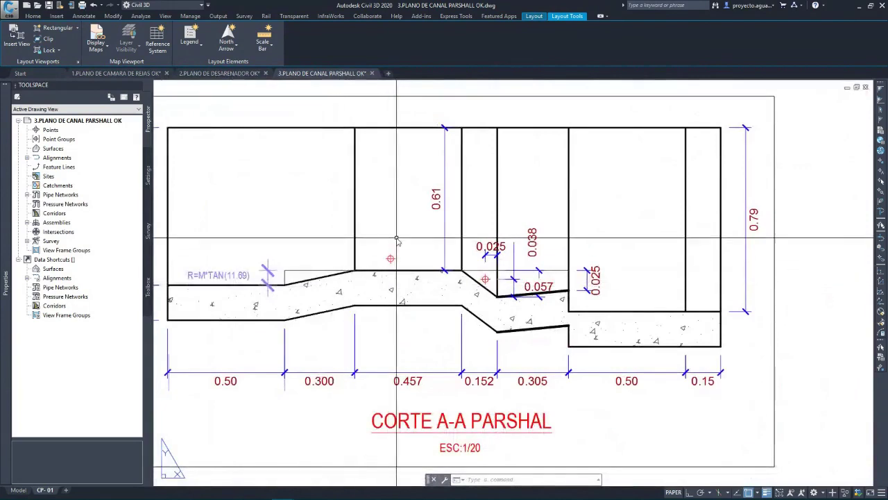
Examine the sloped entry floor and throat dimensions of the CORTE A-A PARSHAL section
scroll(172, 279, up, 2)
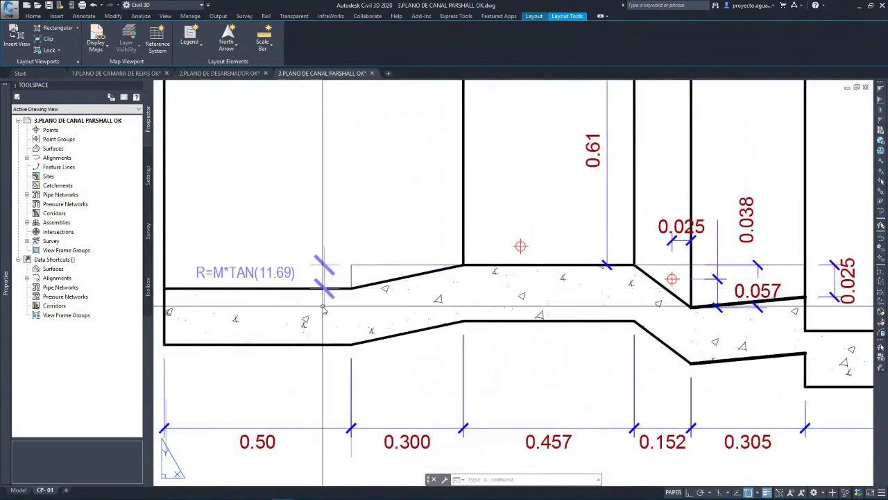
scroll(323, 310, down, 2)
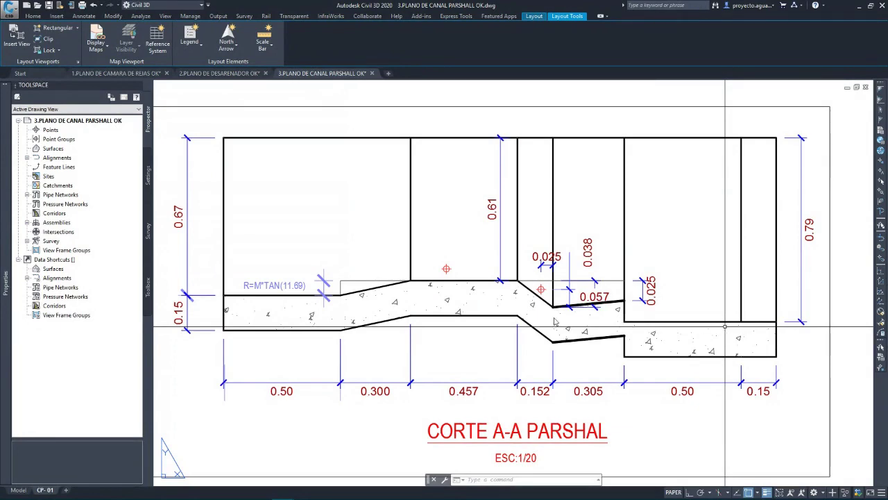
scroll(351, 258, down, 4)
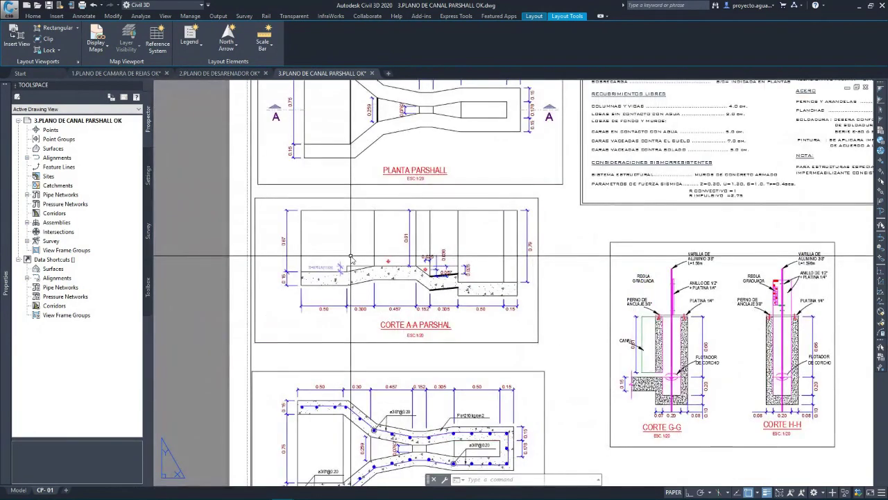
Look over the reinforced PLANTA PARSHAL and CORTE A-A PARSHAL views, the CORTE G-G and H-H sections and the height-flow table
scroll(351, 258, down, 5)
scroll(316, 345, up, 5)
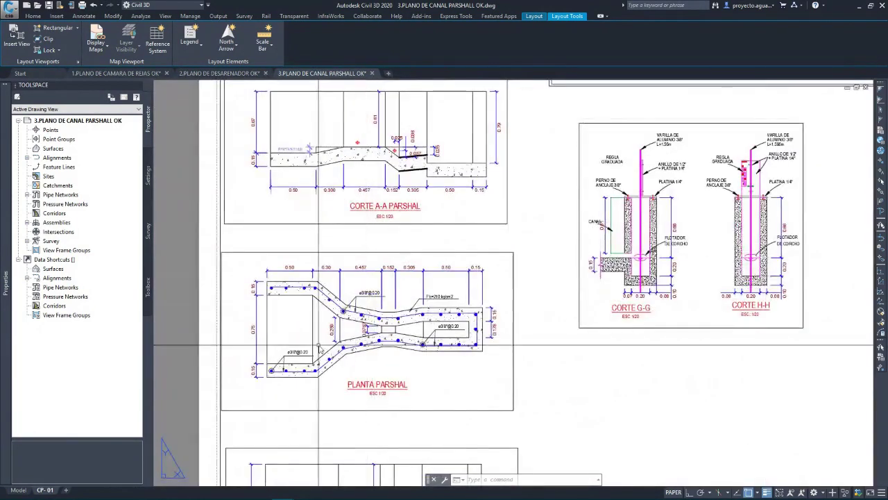
scroll(315, 345, up, 4)
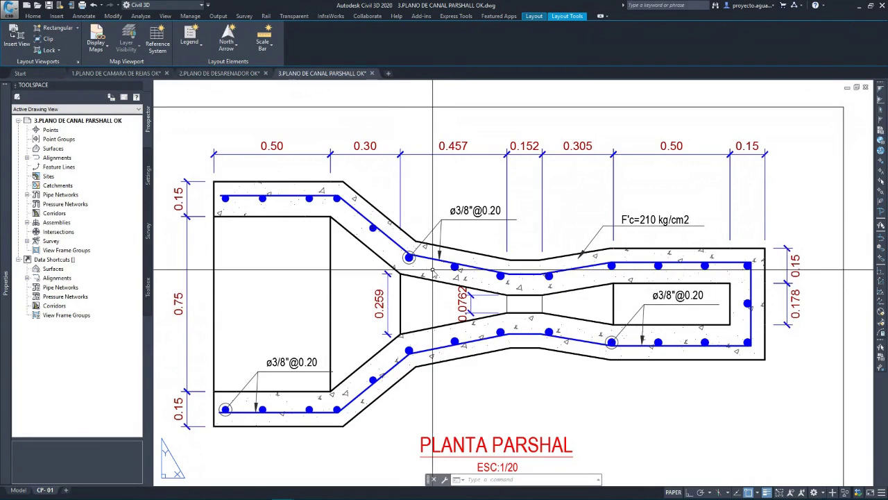
scroll(433, 269, down, 5)
scroll(445, 392, up, 6)
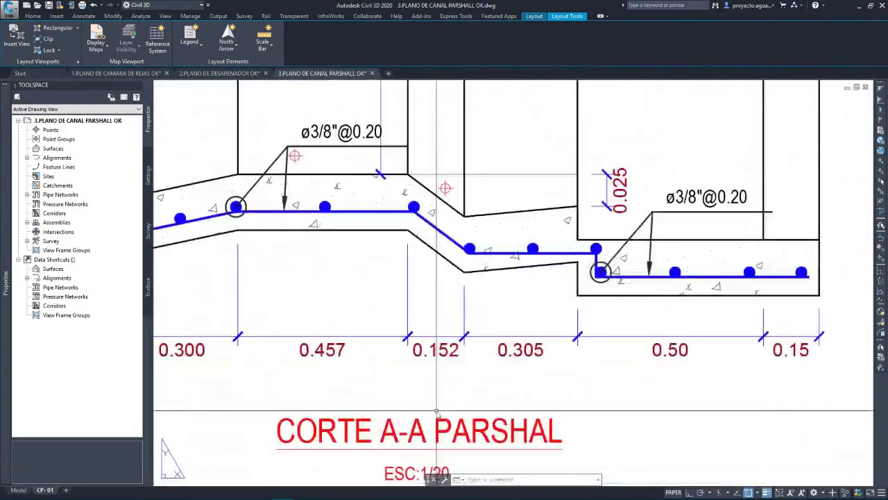
scroll(446, 392, down, 8)
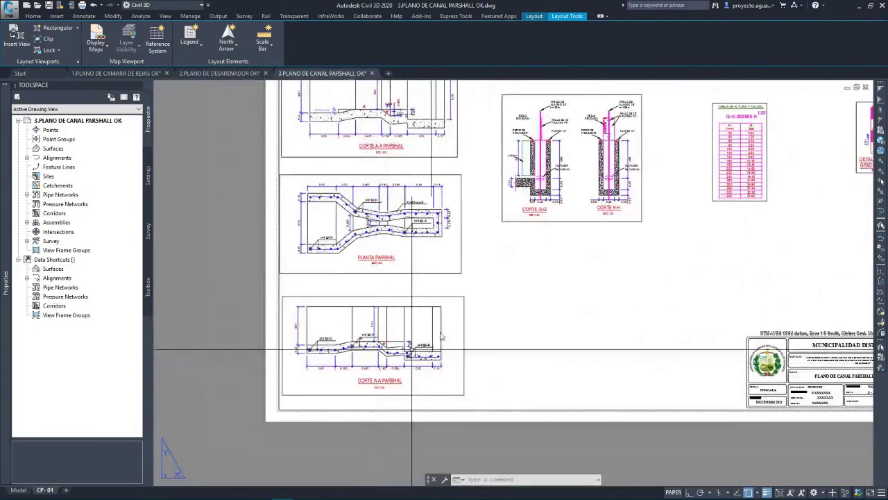
scroll(595, 136, up, 6)
scroll(459, 325, down, 4)
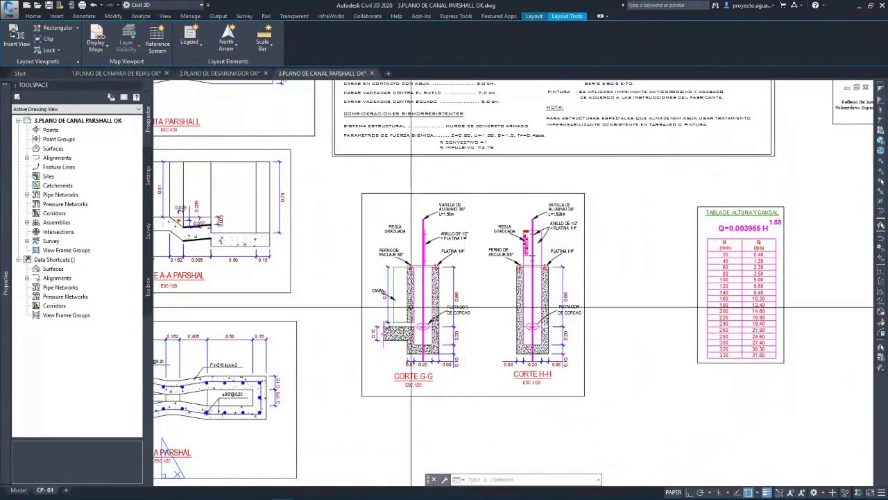
Switch to File Explorer and open the workbook 1. PTAR CON TANQUE IMHOFF OK from the PLANTILLAS EXCEL folder
click(201, 492)
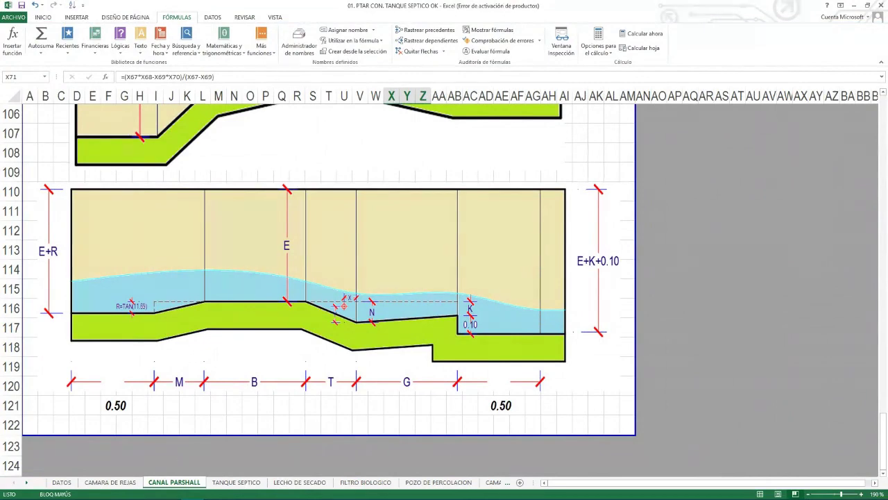
mouse_move(170, 494)
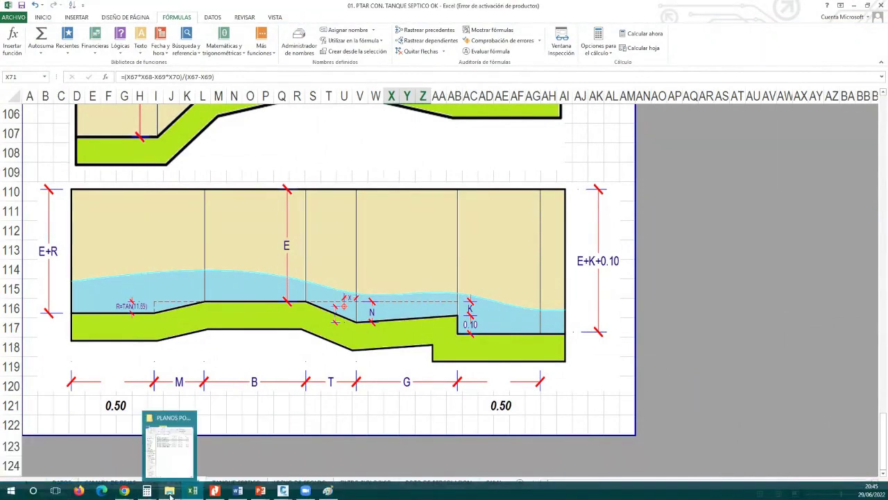
click(170, 491)
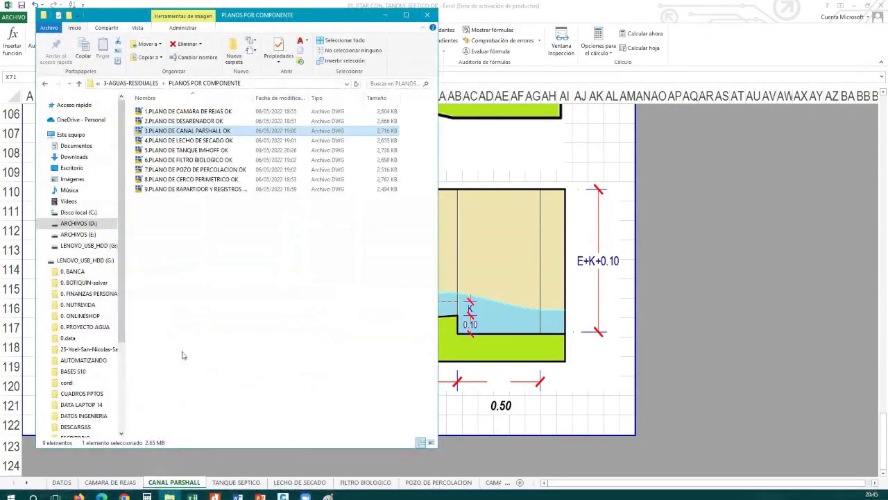
click(79, 83)
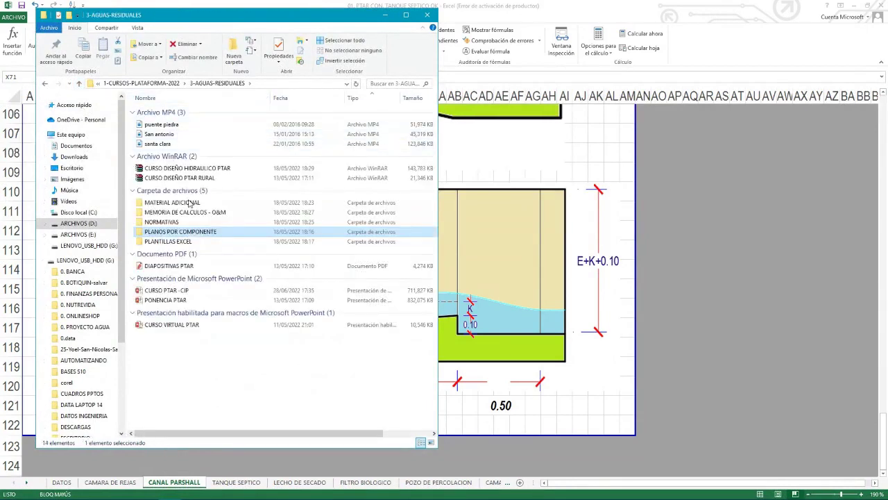
double_click(198, 242)
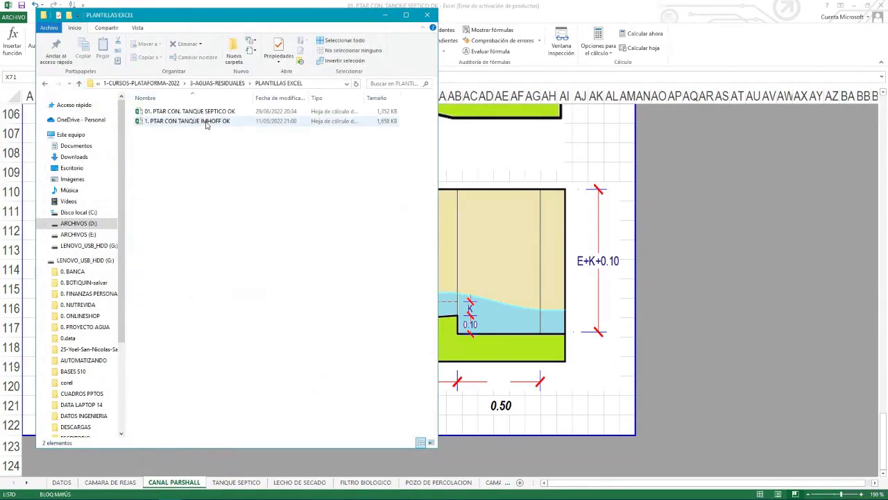
double_click(206, 122)
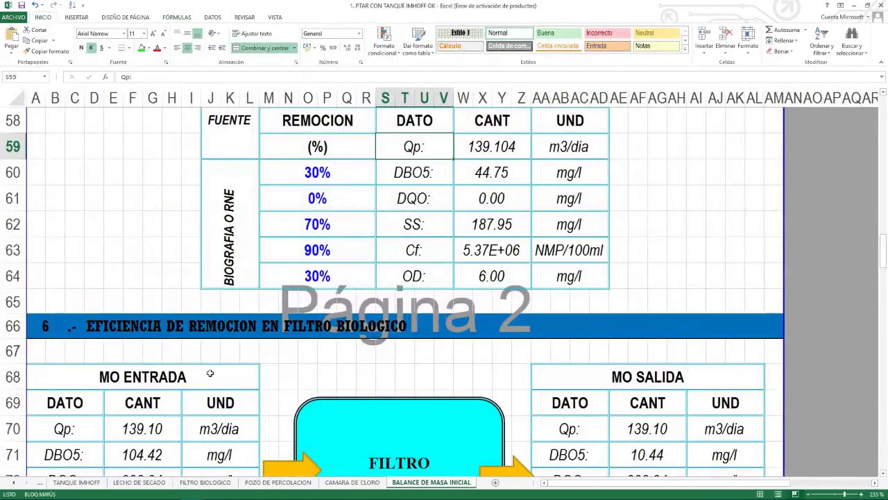
Show the DESARENADOR sheet from its beginning, at the CALCULO HIDRAULICO DEL DESARENADOR heading
click(14, 483)
click(13, 483)
click(14, 483)
click(14, 483)
click(170, 481)
scroll(220, 340, up, 20)
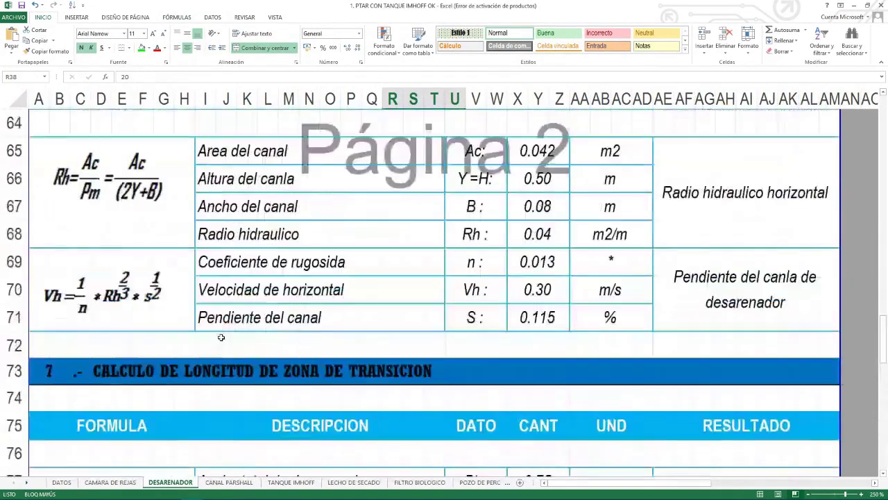
scroll(211, 340, up, 6)
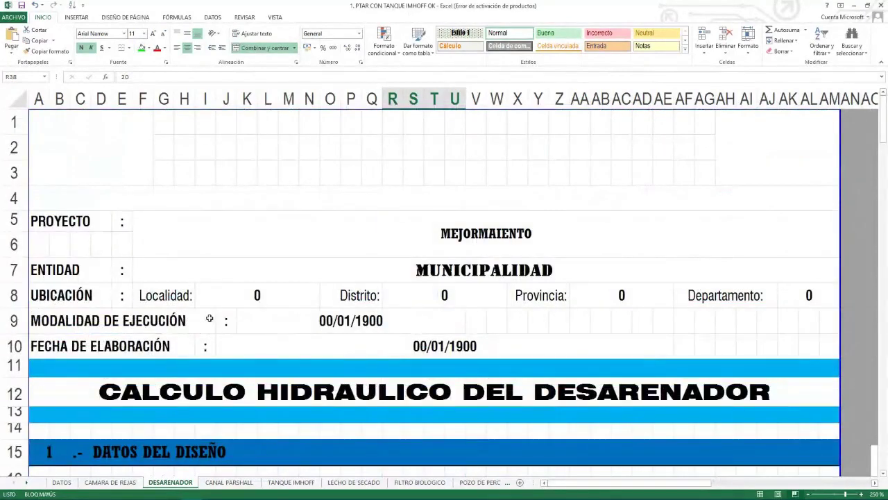
Review the sand trap's PARAMETROS DEL DISEÑO table row by row, from sand density to the channel roughness coefficient, including the sources
scroll(209, 317, down, 3)
scroll(209, 317, down, 2)
scroll(254, 283, down, 3)
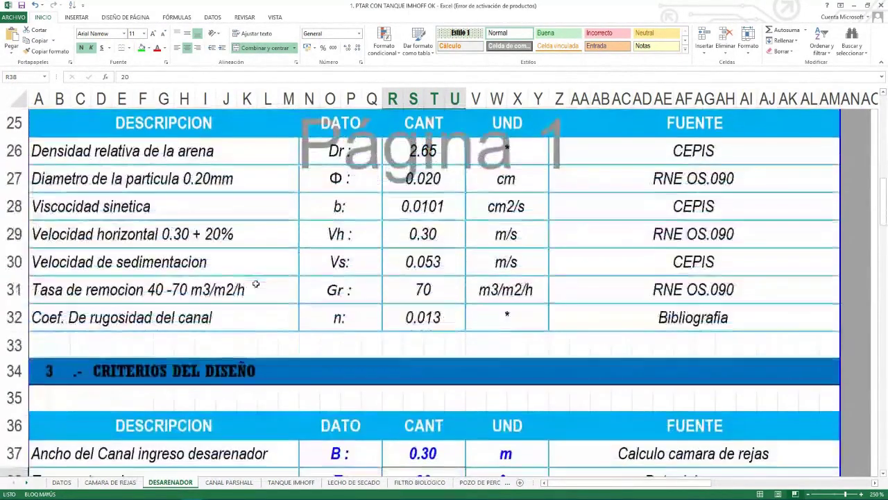
scroll(255, 284, up, 1)
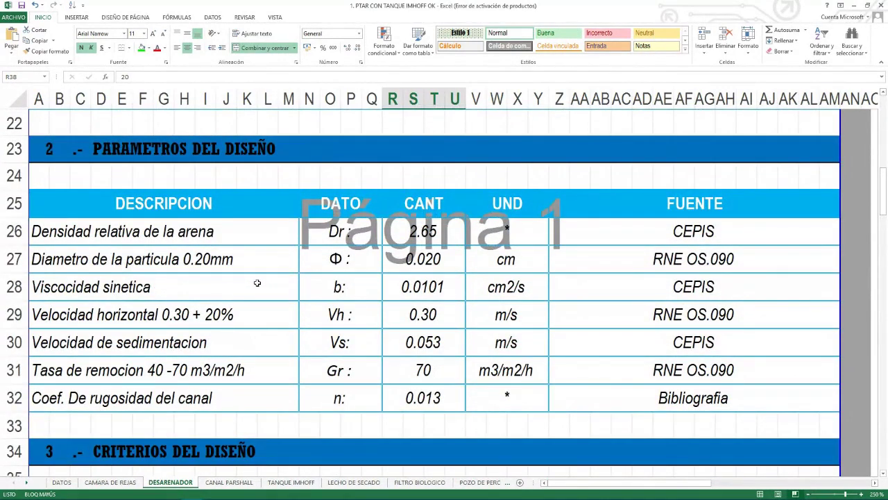
click(674, 224)
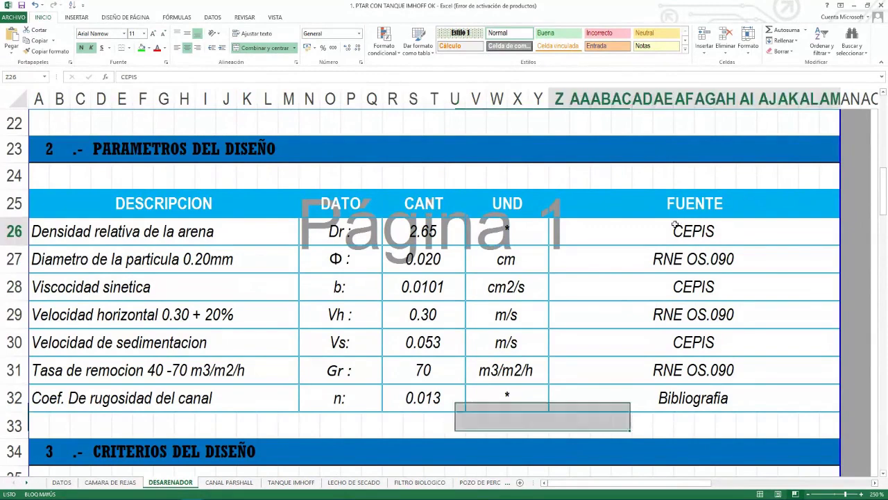
click(154, 258)
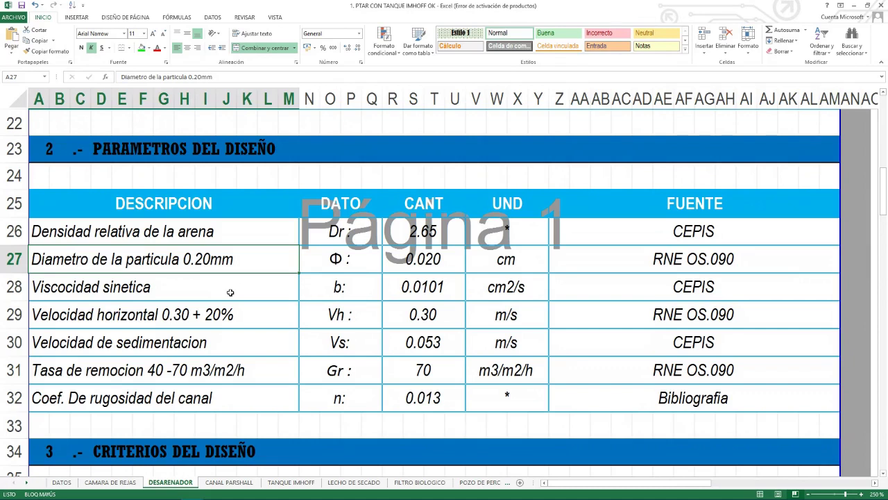
click(217, 287)
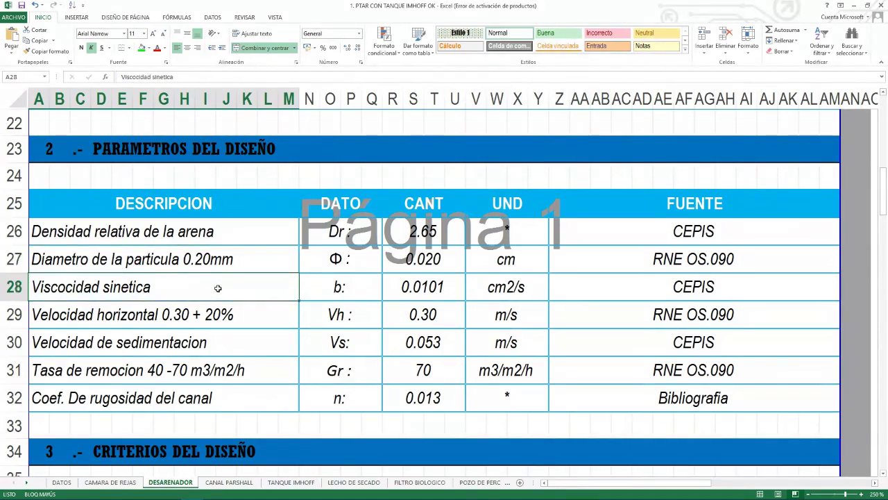
click(239, 321)
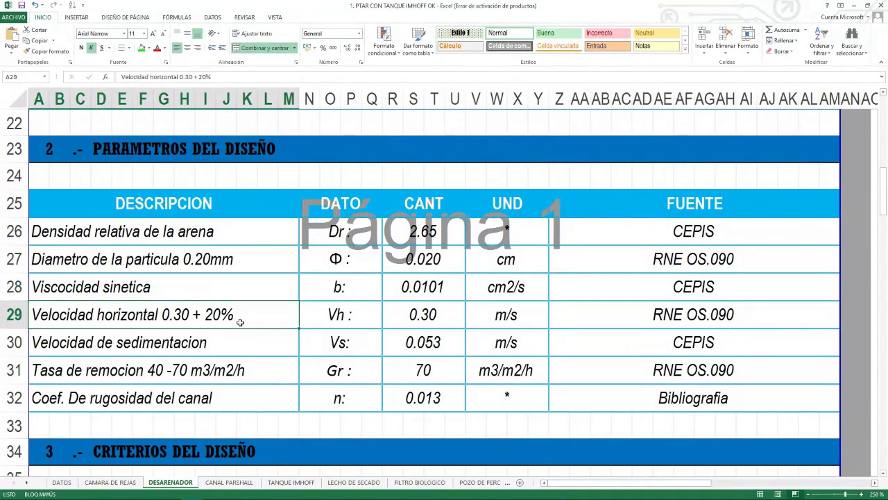
click(243, 340)
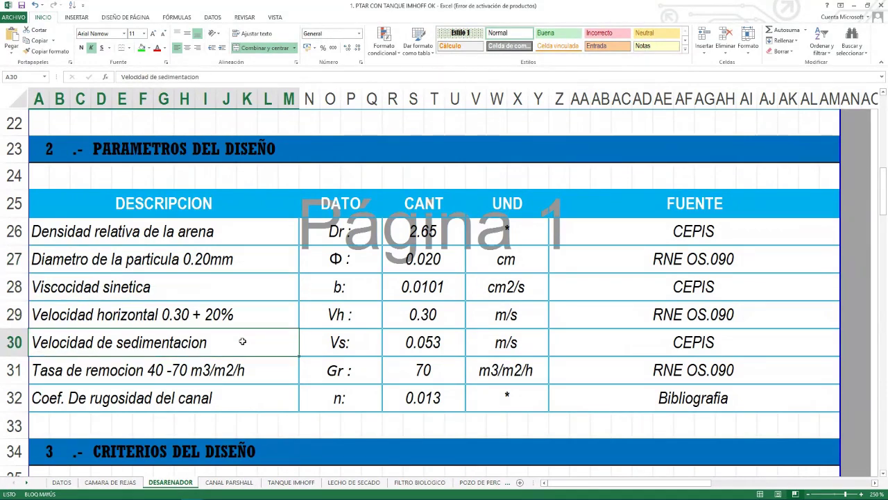
click(255, 374)
scroll(282, 366, down, 1)
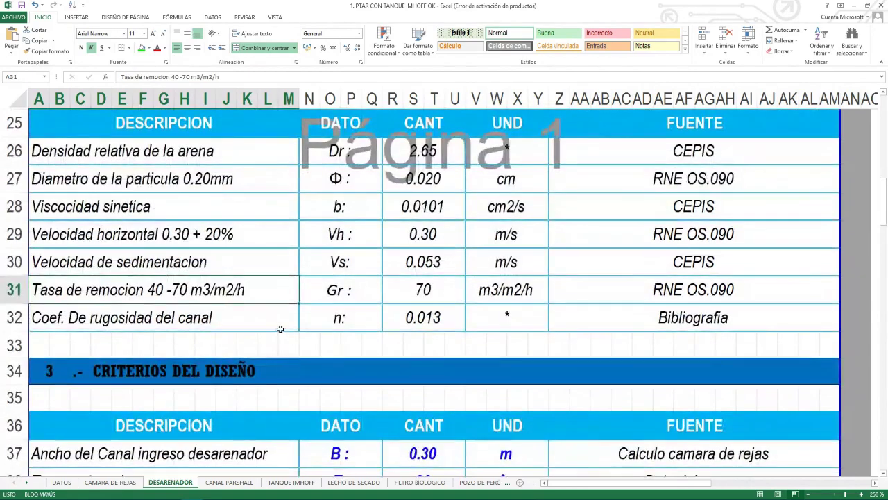
click(282, 321)
click(391, 324)
Review the inlet channel width and water temperature entries under CRITERIOS DEL DISEÑO
scroll(391, 324, down, 3)
scroll(389, 321, up, 1)
click(239, 215)
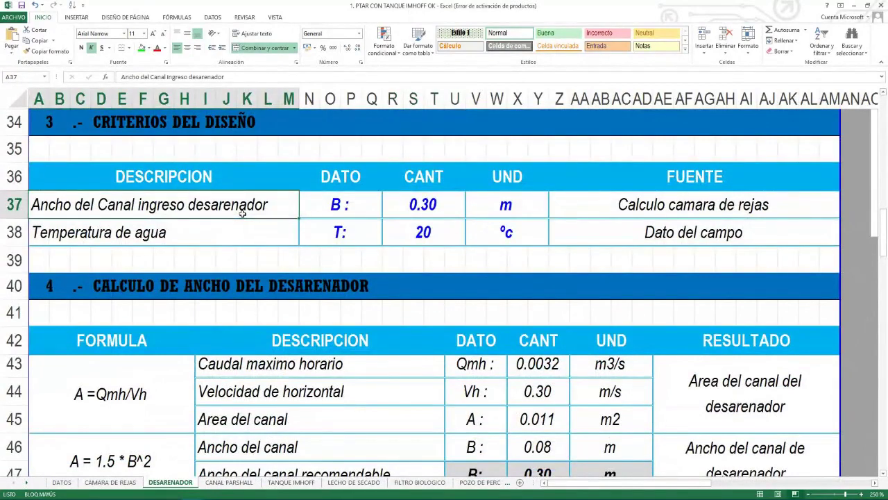
drag(247, 215, 476, 208)
click(394, 235)
click(195, 235)
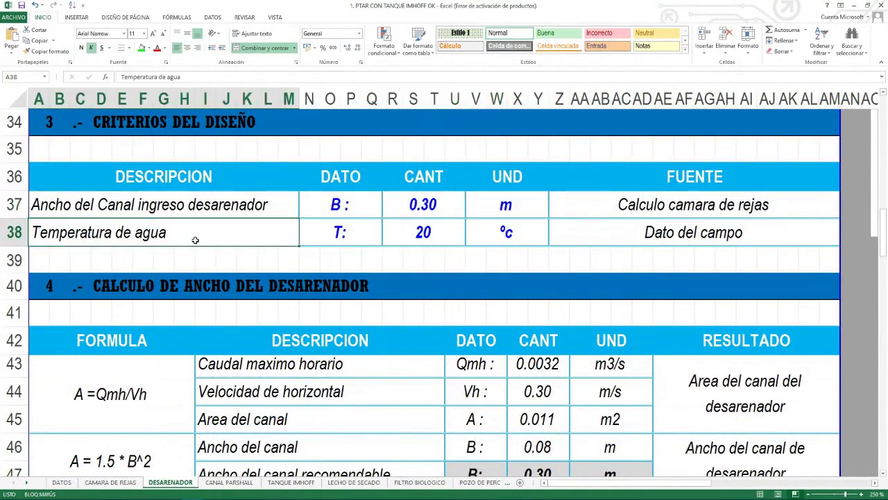
drag(194, 236, 440, 236)
Trace the dependents of the water temperature value in cell R38
click(430, 231)
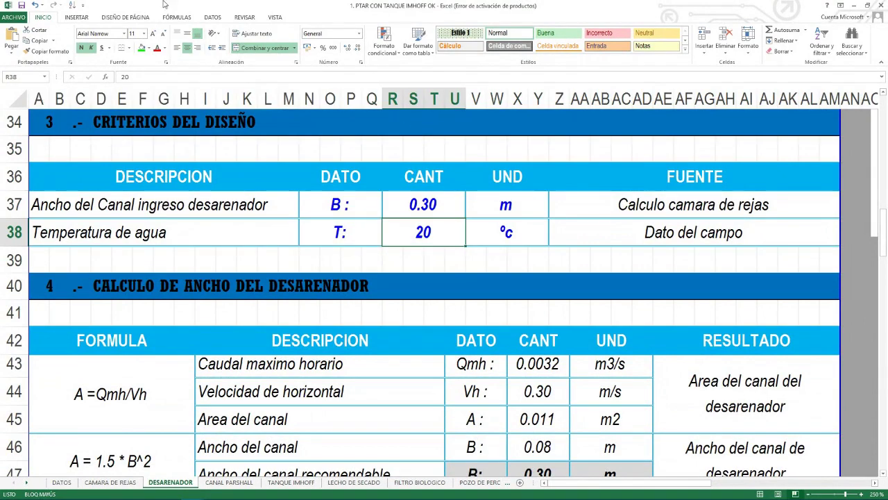
click(177, 17)
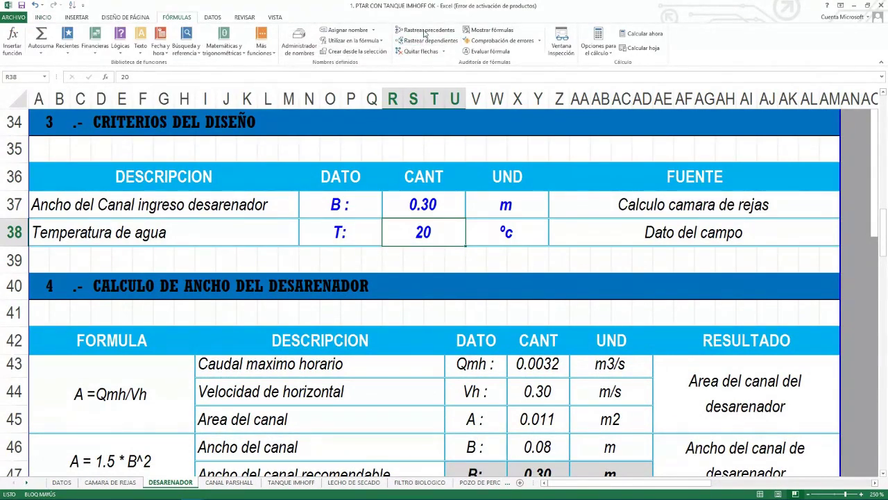
click(429, 40)
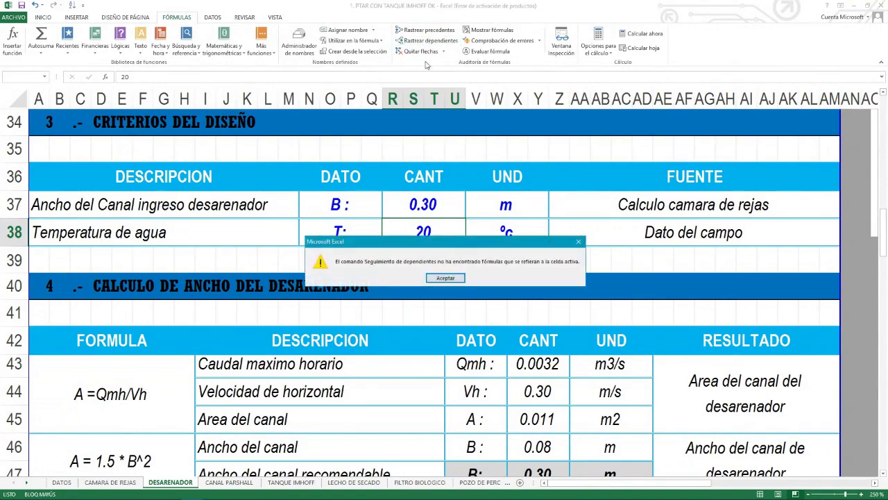
click(444, 278)
Inspect the recommended channel width and the channel height formula under CALCULO DE ANCHO DEL DESARENADOR
scroll(462, 269, down, 1)
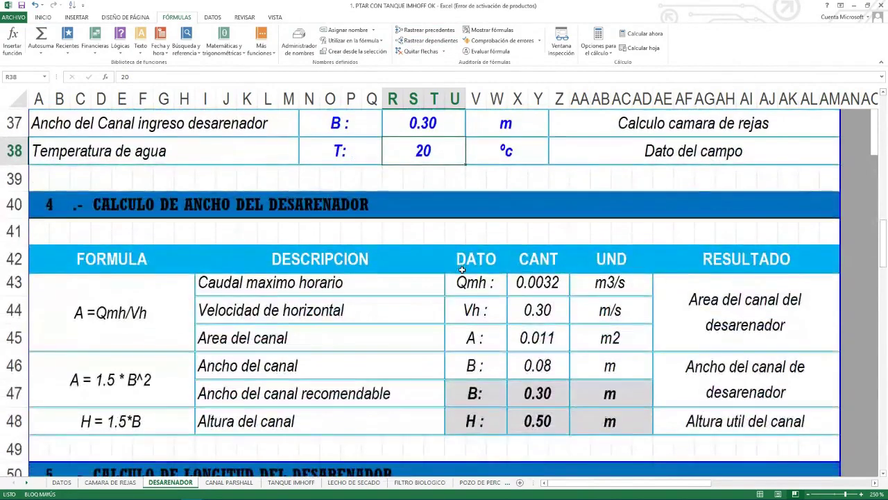
scroll(462, 269, down, 1)
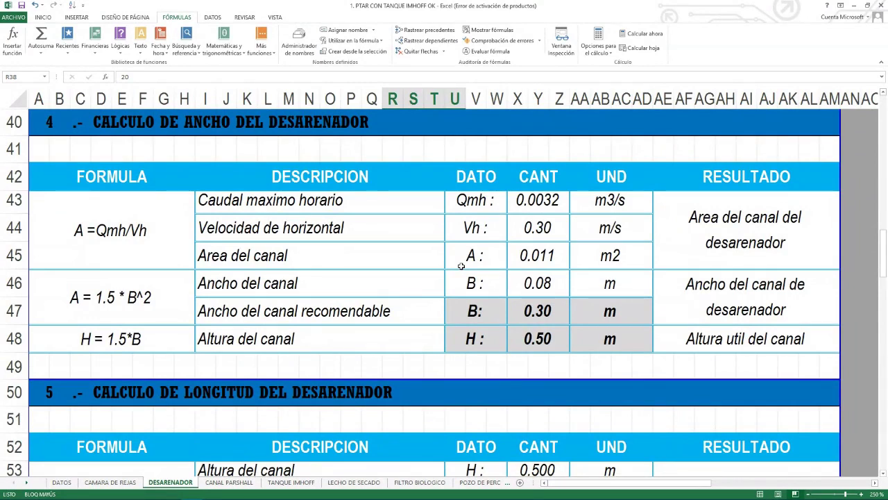
click(538, 311)
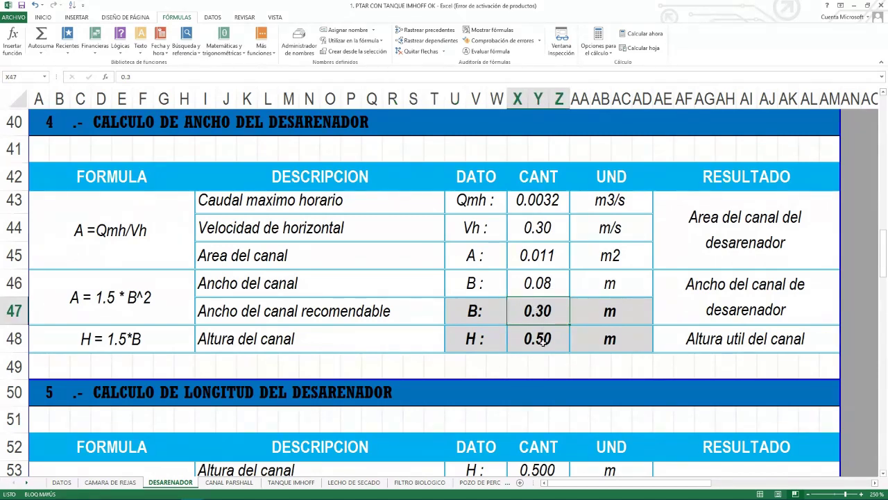
click(543, 340)
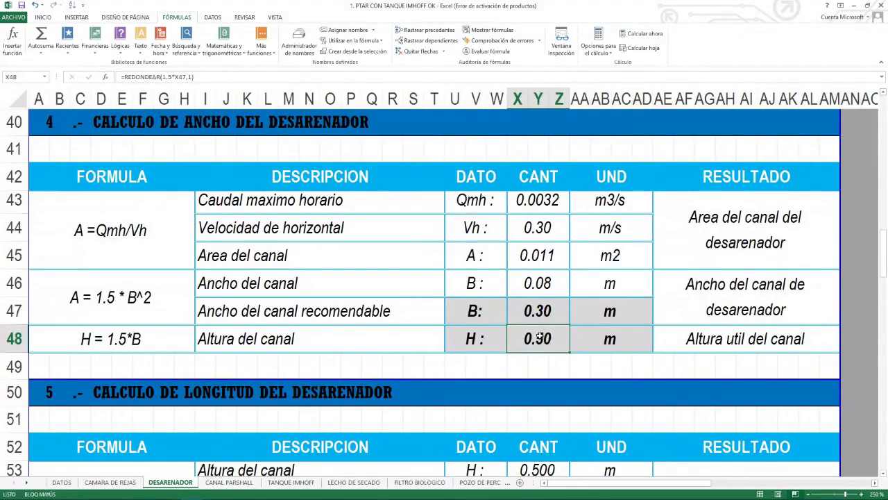
click(543, 312)
double_click(544, 312)
key(Escape)
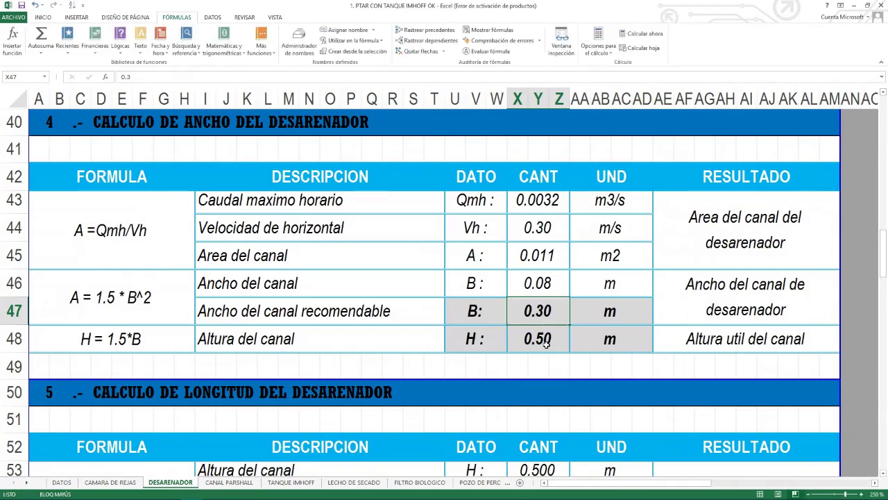
click(545, 340)
double_click(545, 340)
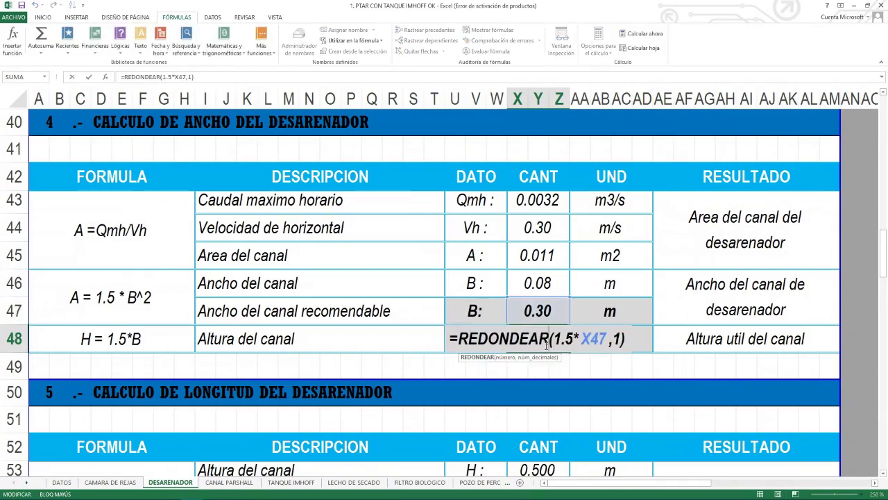
key(Escape)
Review the CALCULO DE LONGITUD DEL DESARENADOR quantities from channel height through sedimentation velocity and retention time to theoretical length
scroll(441, 319, down, 2)
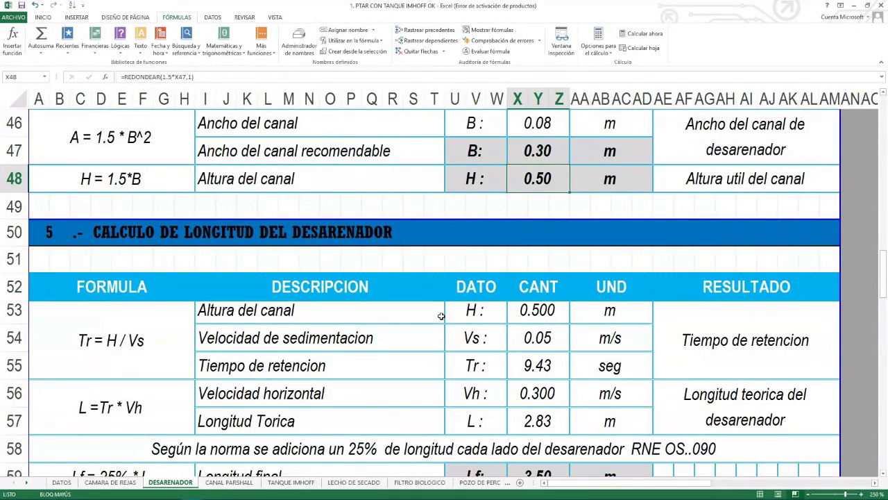
scroll(427, 316, down, 2)
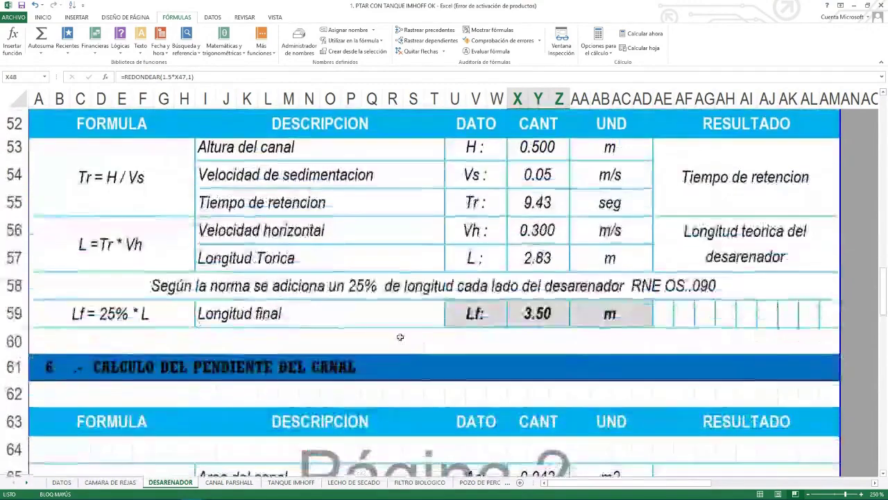
scroll(383, 294, up, 1)
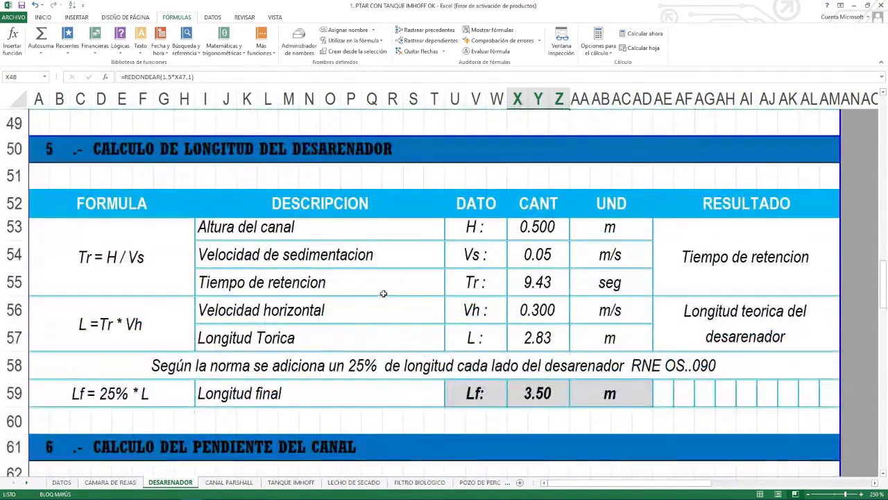
click(531, 231)
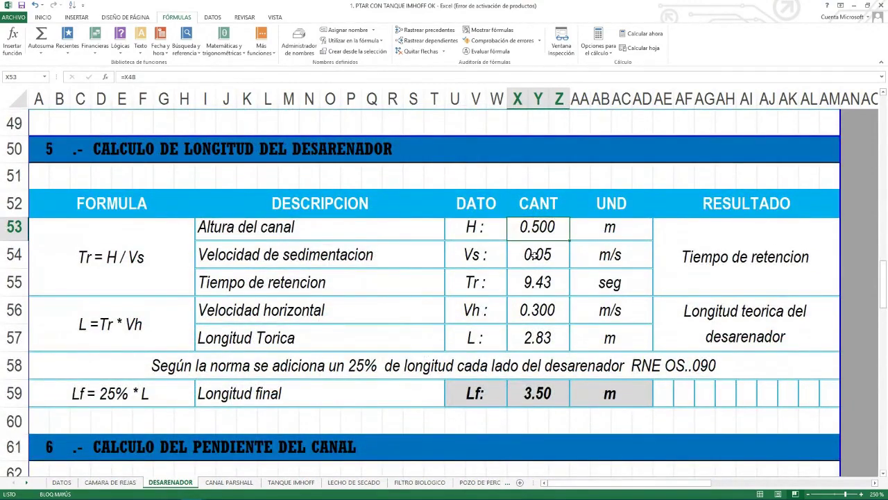
click(534, 256)
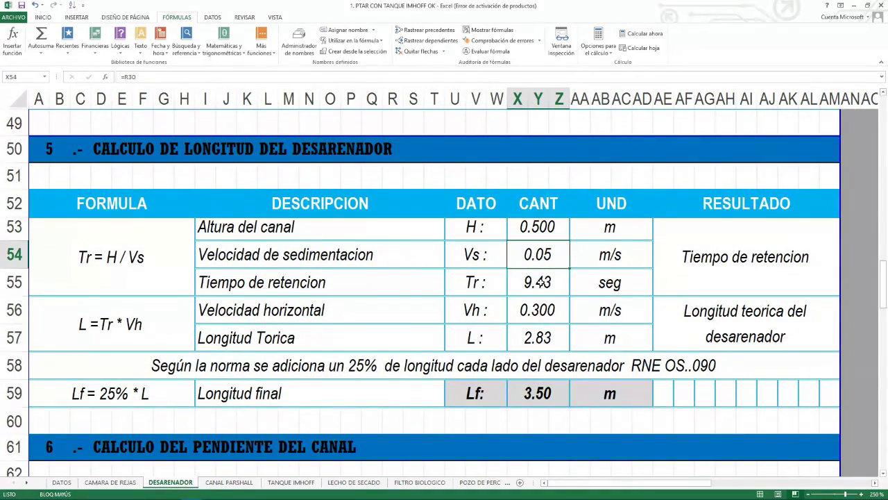
drag(548, 229, 529, 335)
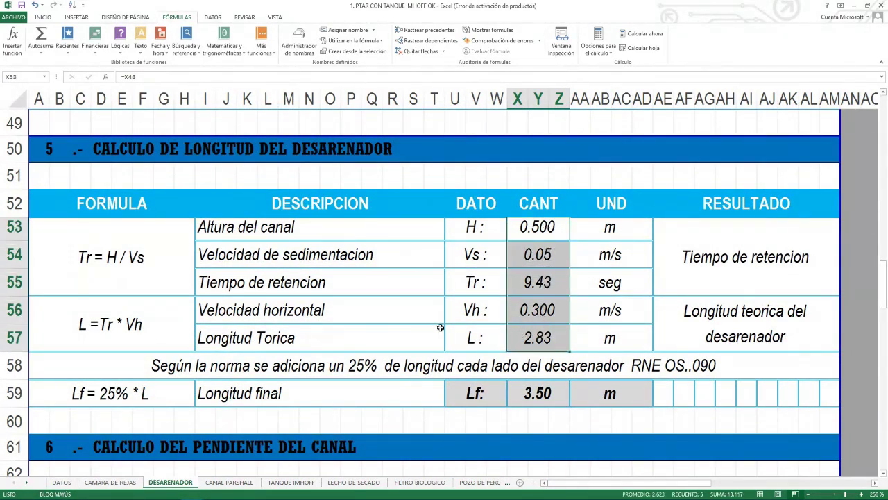
Inspect the theoretical length and the formula behind the final sand trap length in row 59
scroll(418, 328, down, 1)
click(529, 258)
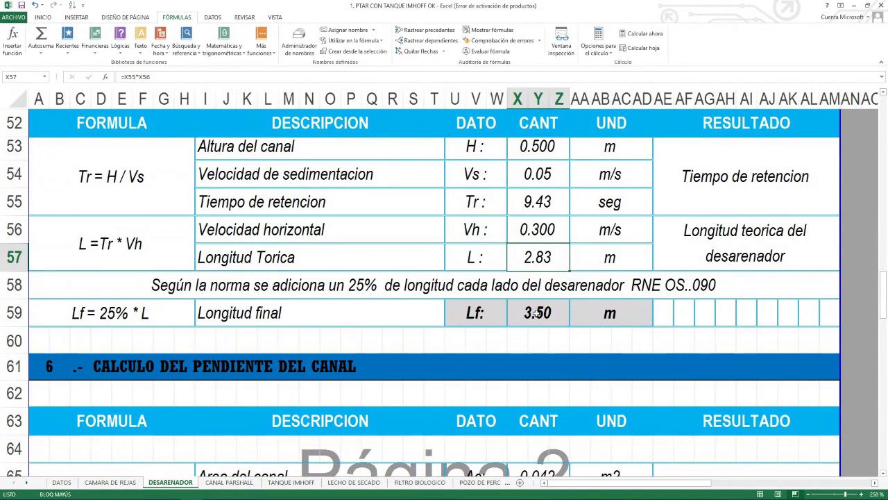
click(528, 313)
double_click(527, 313)
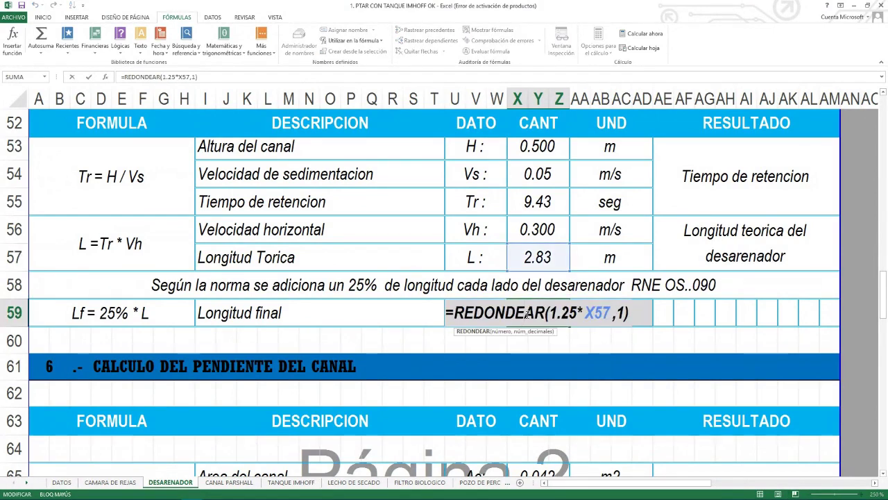
key(Escape)
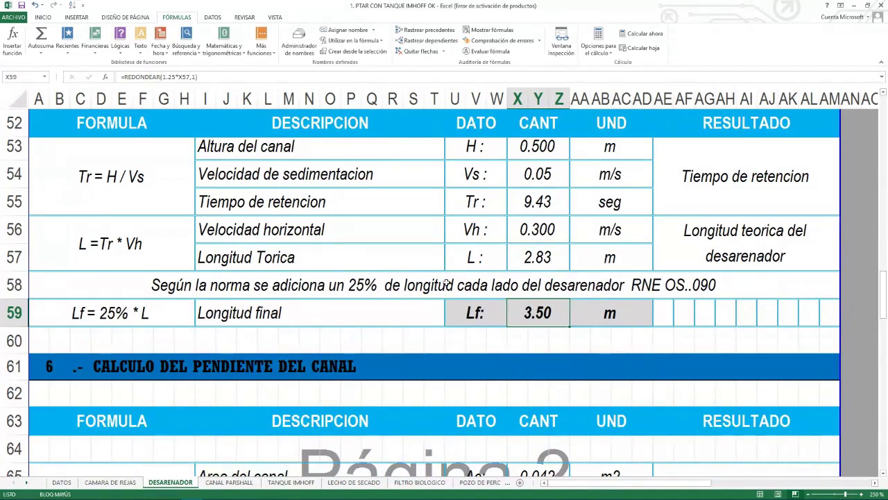
Review the CALCULO DEL PENDIENTE DEL CANAL table and inspect the channel slope formula in row 71
scroll(446, 283, down, 4)
scroll(446, 282, up, 1)
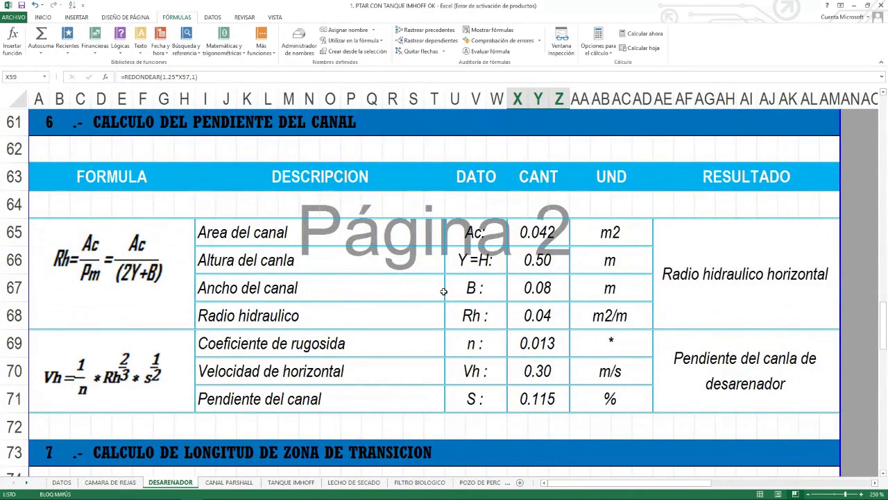
scroll(443, 291, down, 1)
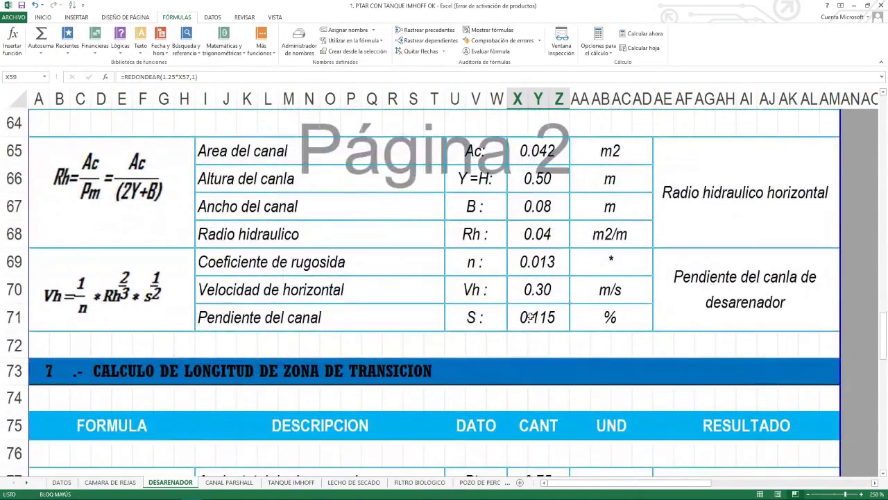
click(560, 326)
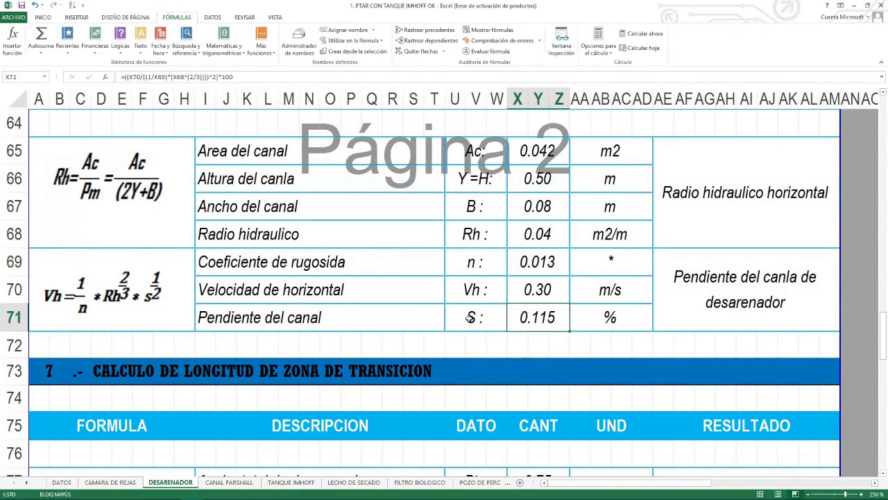
Review the transition zone's total width, inlet channel width and inclination angle, and inspect its length formula
scroll(470, 317, down, 3)
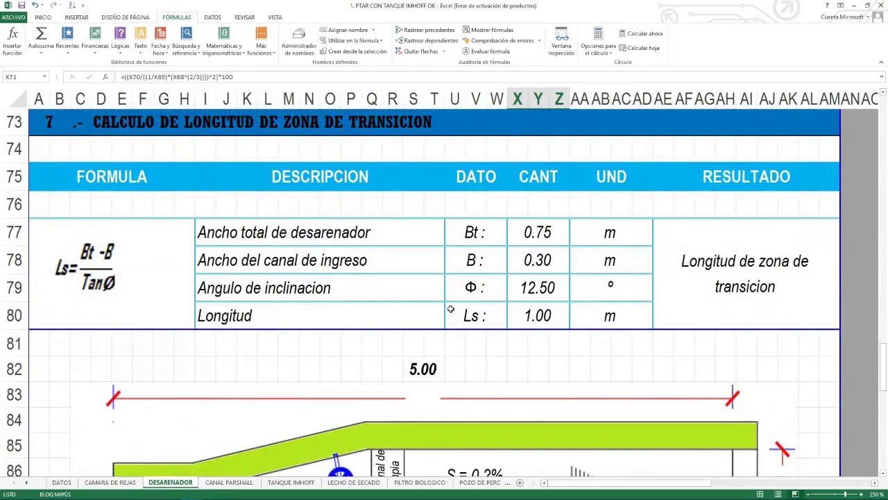
click(471, 287)
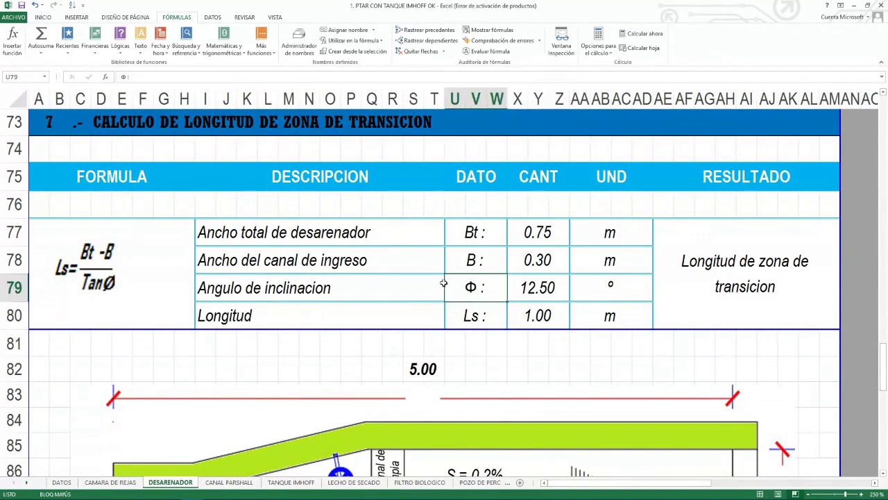
click(378, 258)
click(273, 237)
click(260, 258)
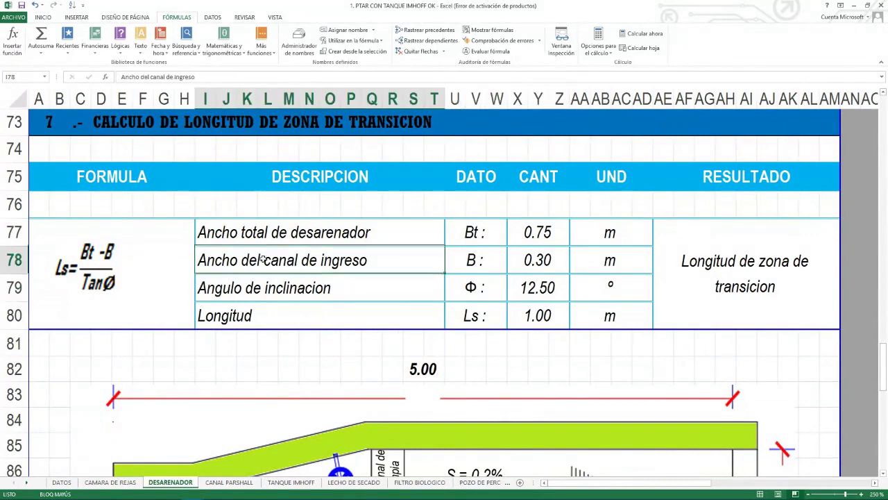
click(284, 285)
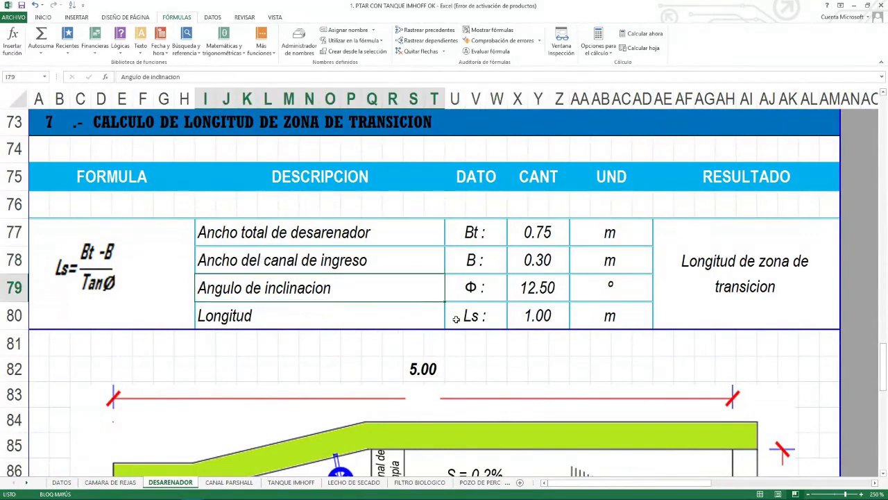
click(353, 319)
click(541, 319)
Examine the dimensioned plan and longitudinal section sketches of the sand trap below the calculation tables
scroll(501, 311, down, 1)
scroll(501, 312, down, 2)
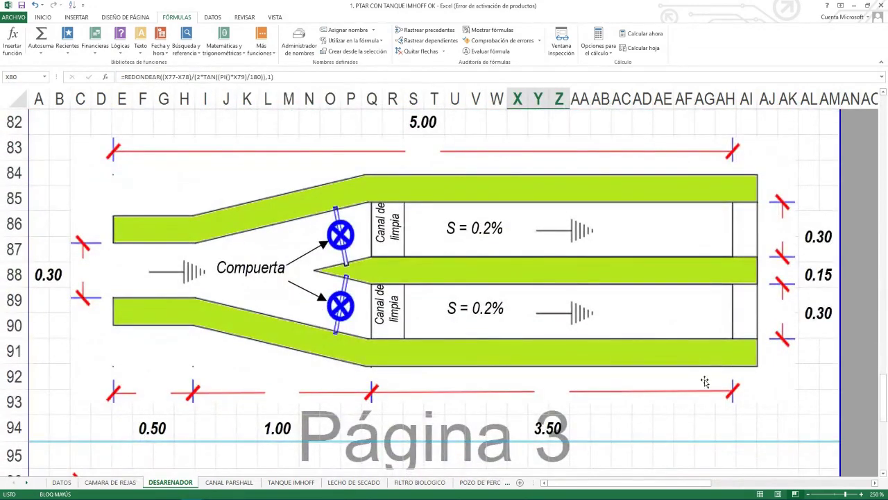
click(821, 412)
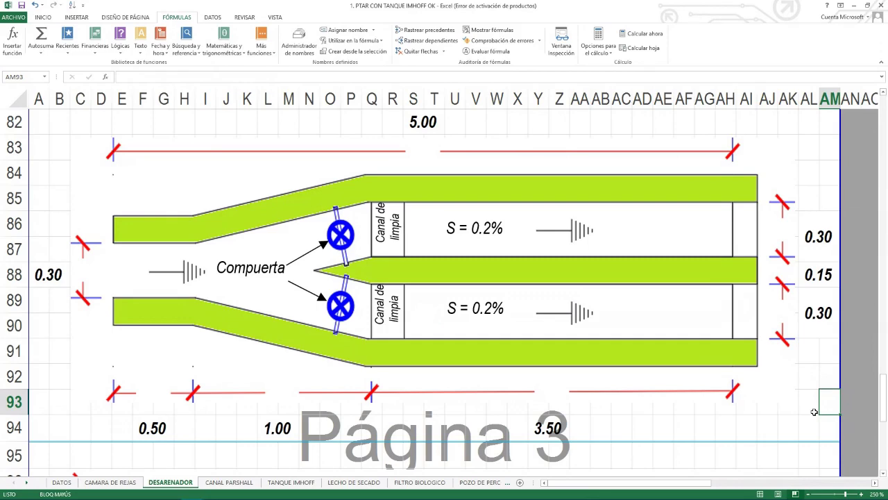
scroll(736, 409, down, 2)
scroll(736, 409, down, 2)
scroll(736, 408, down, 1)
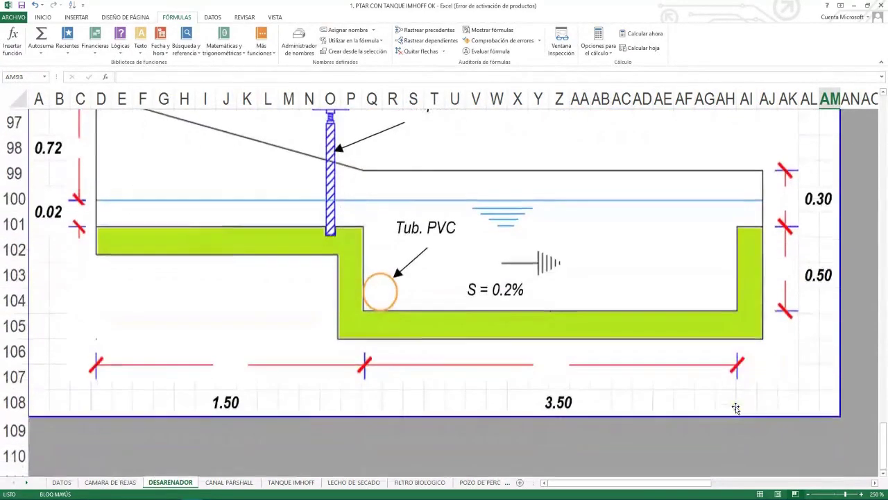
scroll(736, 408, down, 1)
scroll(737, 410, up, 2)
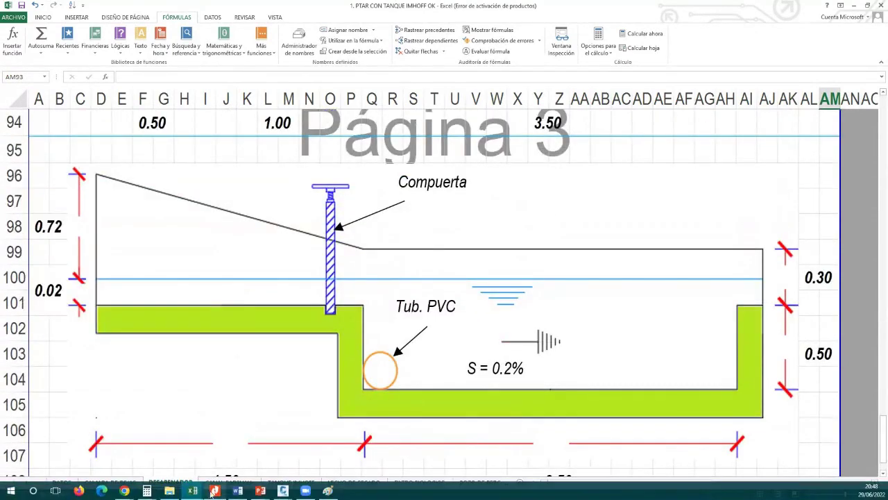
Switch to the 2.PLANO DE DESARENADOR OK drawing in Civil 3D and examine the reinforced PLANTA DESARENADOR view around the gates
click(169, 491)
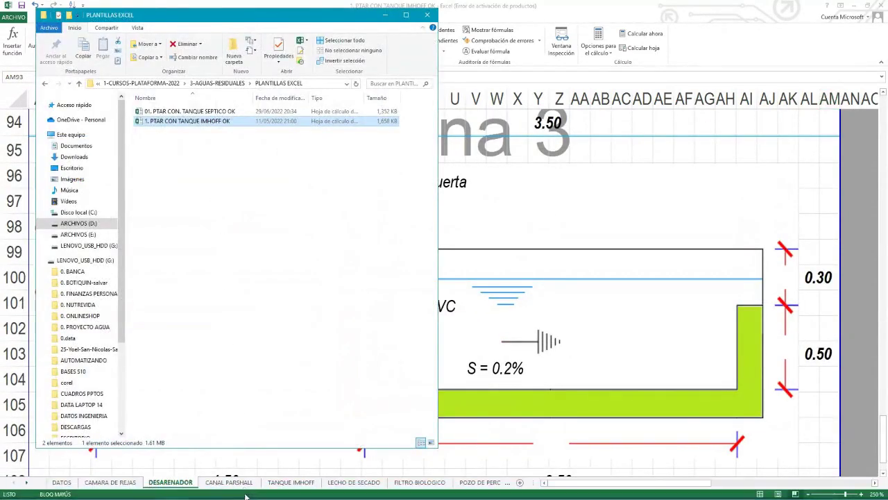
click(283, 490)
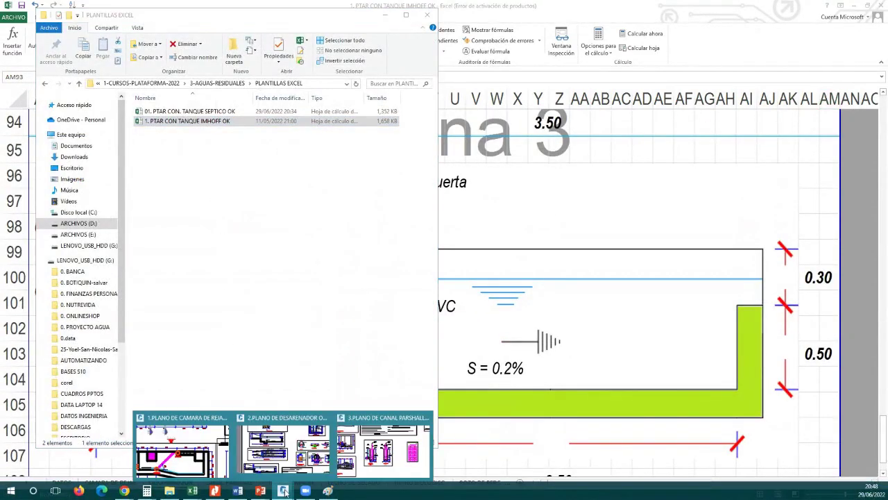
click(299, 460)
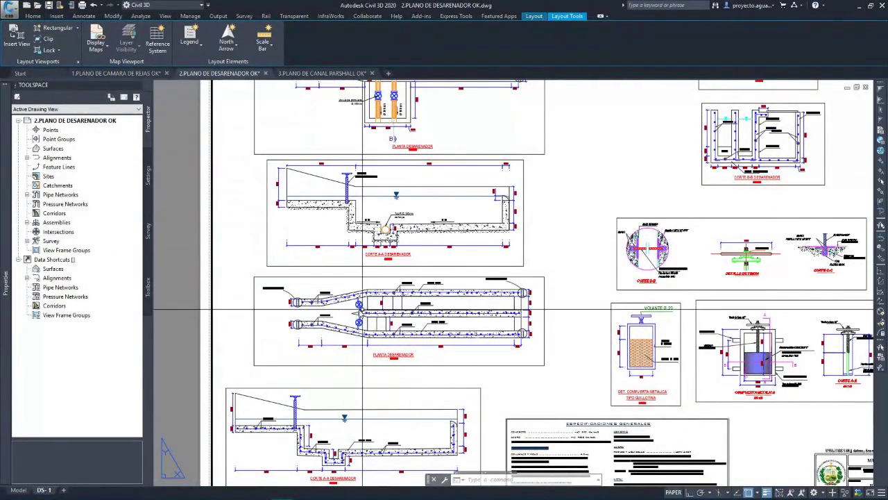
scroll(362, 310, up, 5)
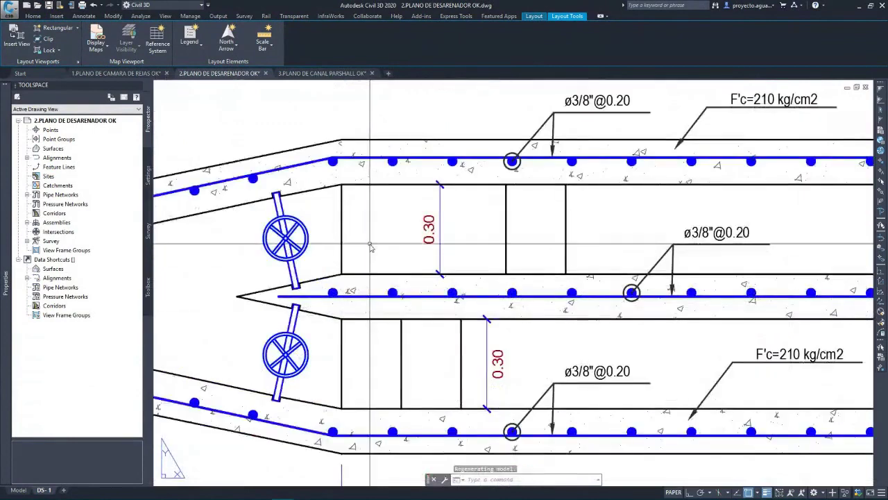
scroll(370, 247, down, 4)
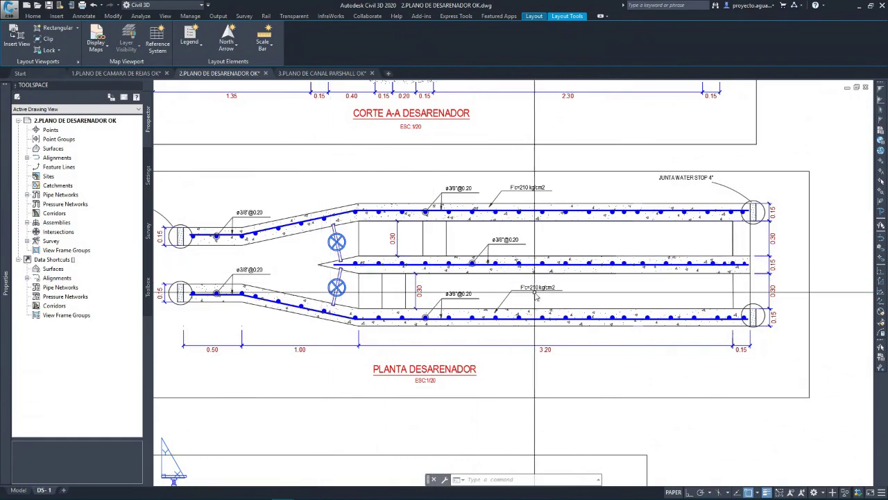
scroll(536, 295, down, 2)
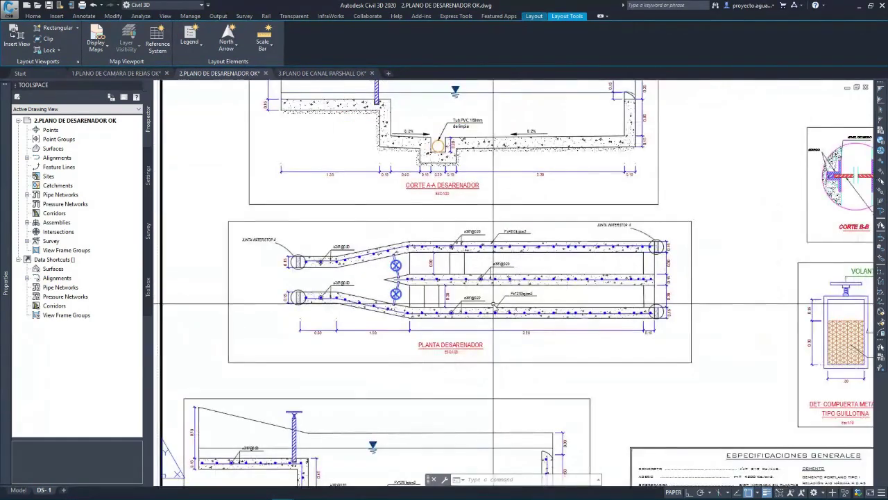
Examine the PVC cleaning pipe and its channel in the CORTE A-A DESARENADOR section
scroll(484, 258, down, 2)
scroll(457, 208, up, 8)
scroll(455, 201, up, 2)
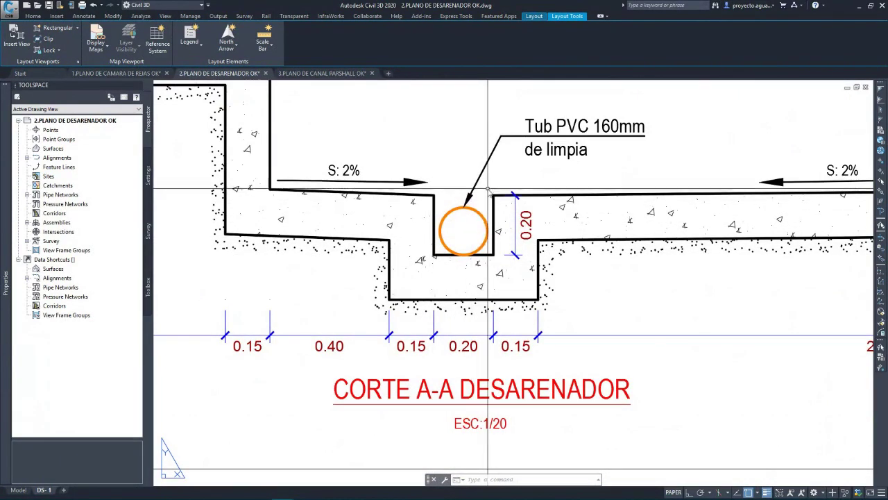
scroll(469, 222, up, 2)
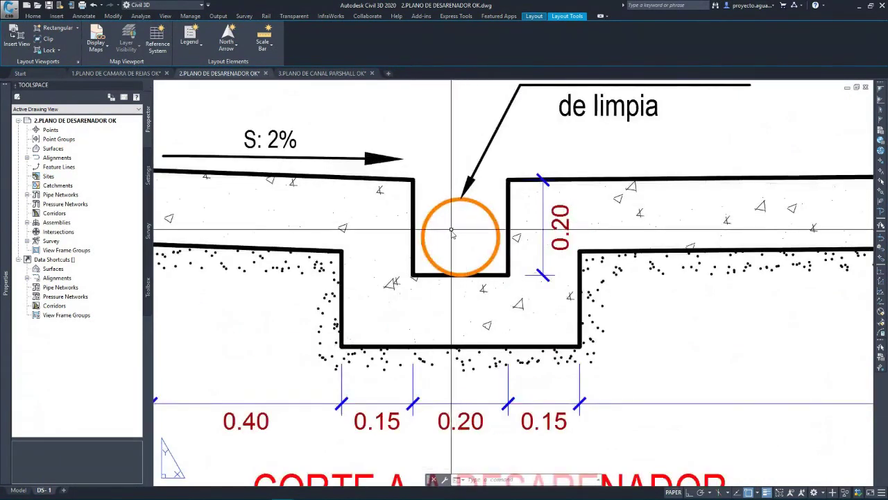
scroll(458, 222, down, 5)
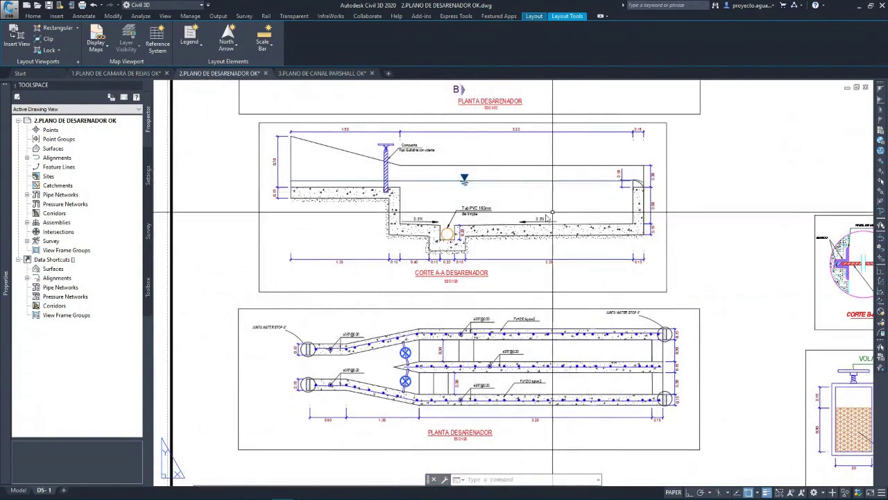
Examine the floor slopes and the 160 mm PVC cleaning pipe in the CORTE A-A DESARENADOR section
scroll(447, 233, up, 4)
scroll(451, 234, down, 6)
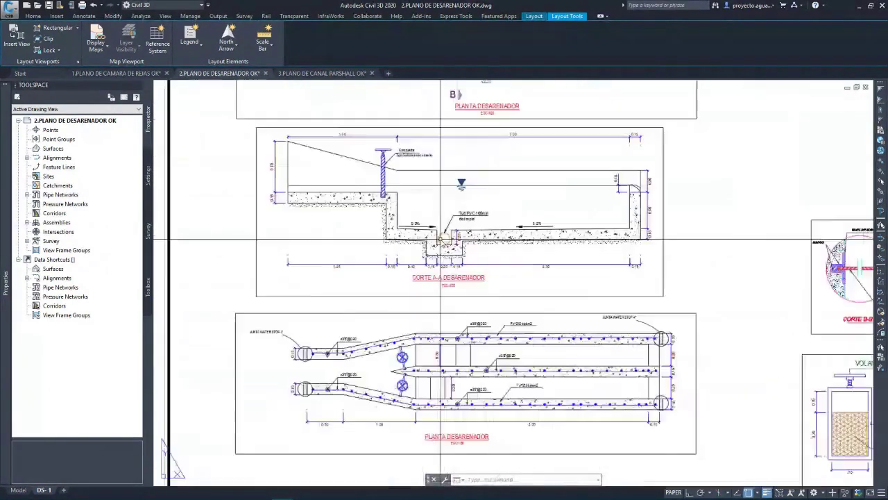
scroll(430, 320, down, 2)
scroll(396, 324, up, 8)
scroll(370, 324, down, 7)
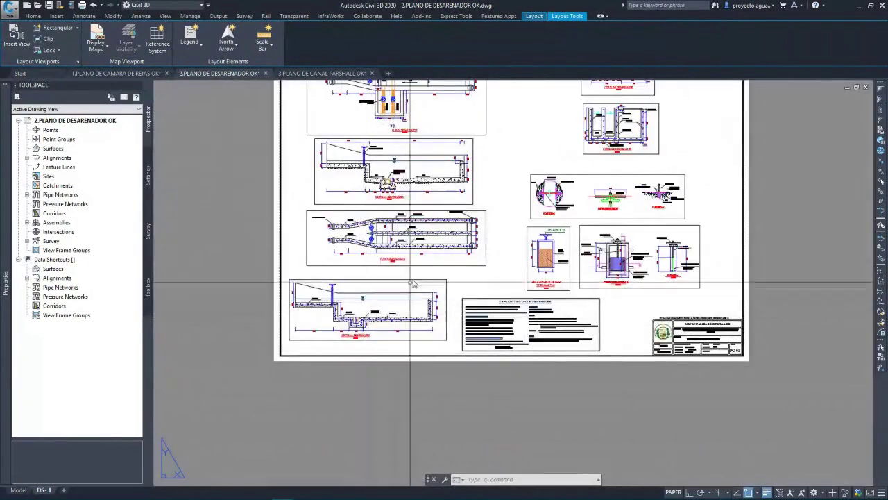
Examine the DET. COMPUERTA METALICA TIPO GUILLOTINA detail and the sand trap sheet's overall arrangement of plans and sections
scroll(579, 257, up, 4)
scroll(570, 226, up, 5)
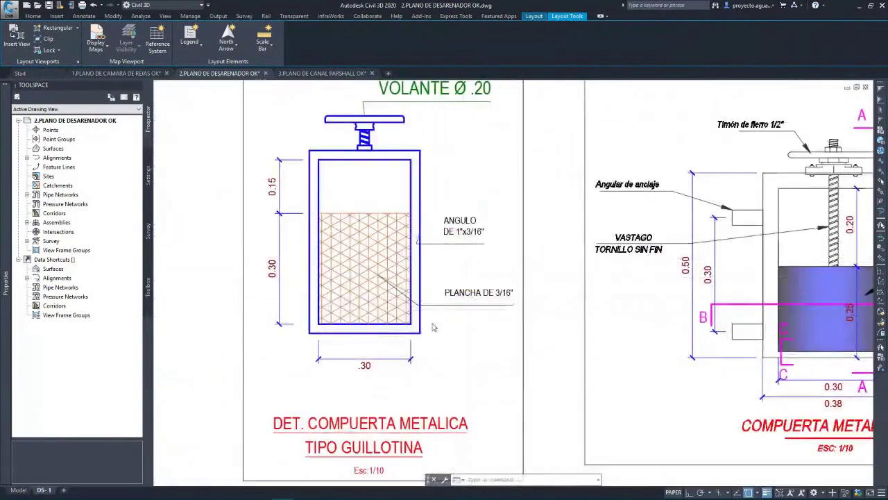
scroll(519, 150, down, 10)
scroll(519, 148, up, 1)
scroll(519, 147, up, 3)
scroll(535, 174, down, 3)
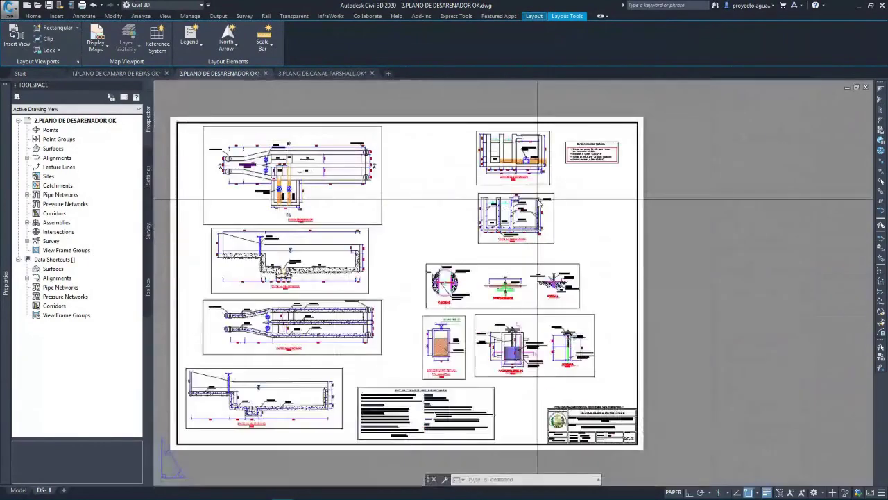
scroll(241, 168, up, 2)
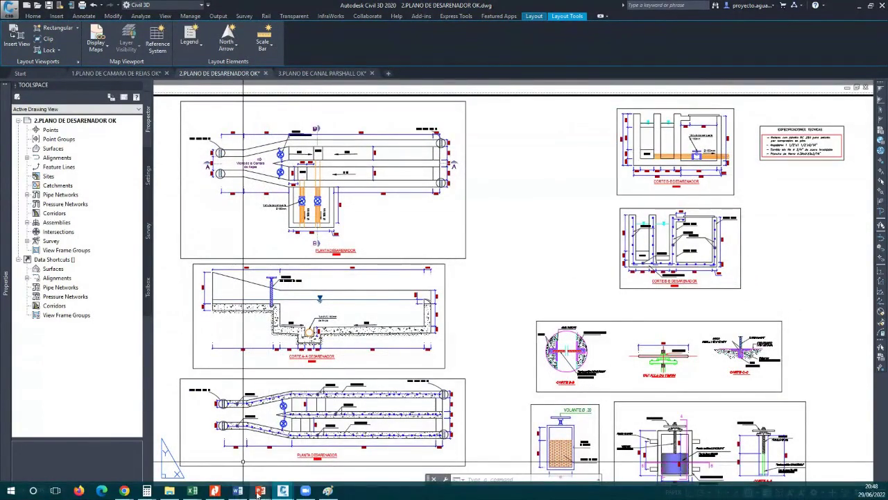
Switch to the CURSO PTAR -CIP presentation in PowerPoint and view slide 18, CÁMARA DE REJAS MECANIZADA
mouse_move(261, 491)
click(308, 448)
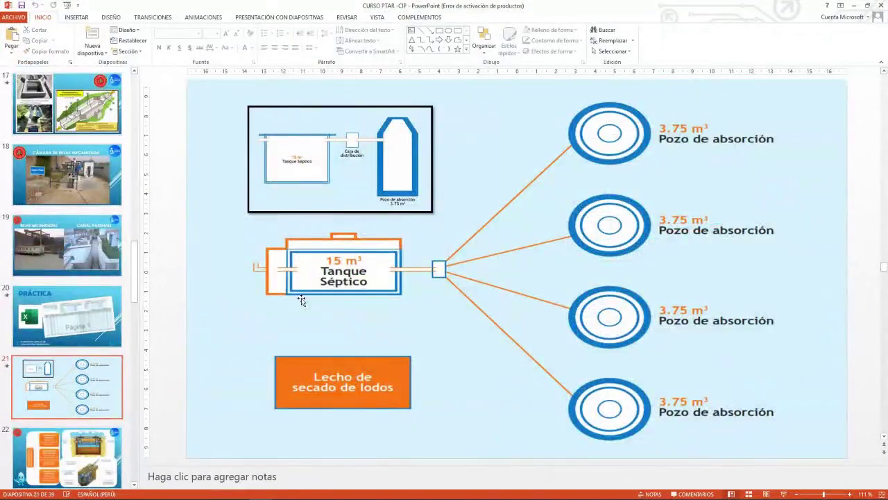
scroll(95, 231, up, 1)
click(93, 222)
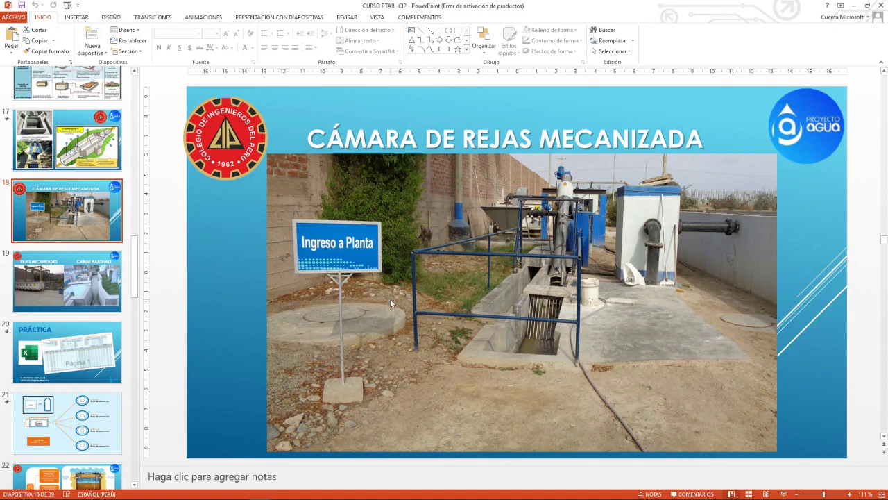
Return to the sand trap drawing in Civil 3D and examine the dimensions and steel specifications of the COMPUERTA METALICA detail
key(alt+Tab)
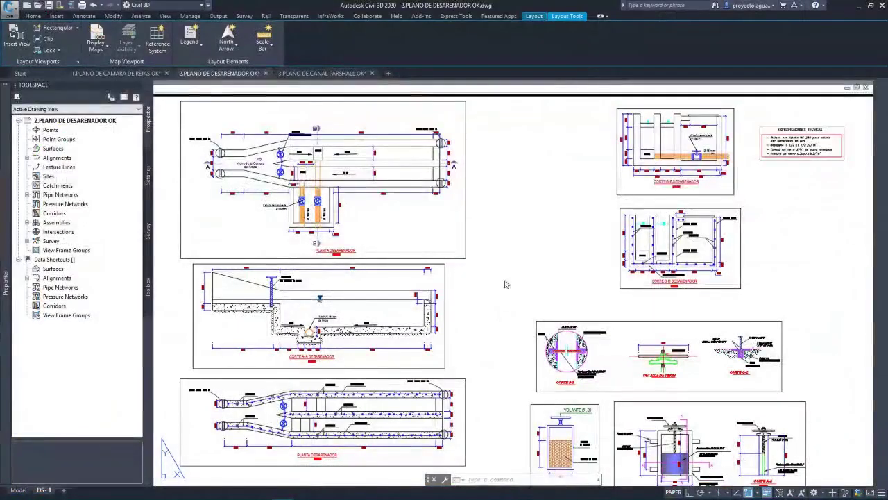
scroll(475, 326, down, 2)
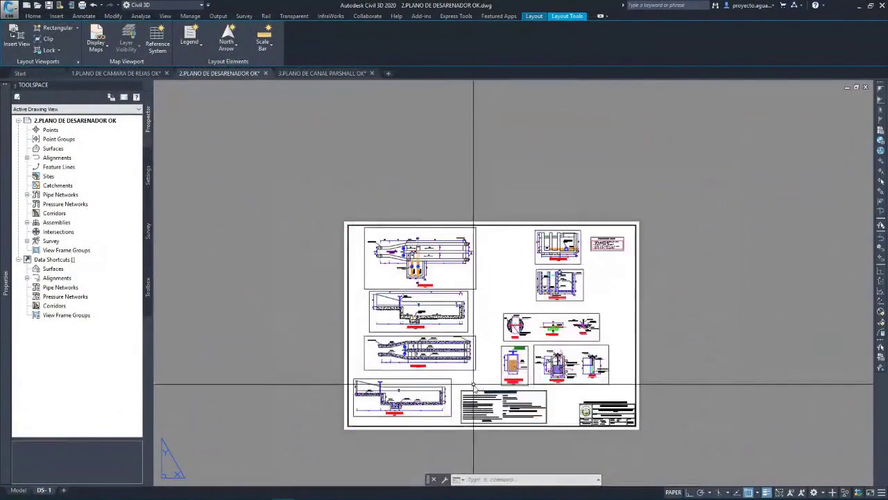
scroll(499, 389, up, 4)
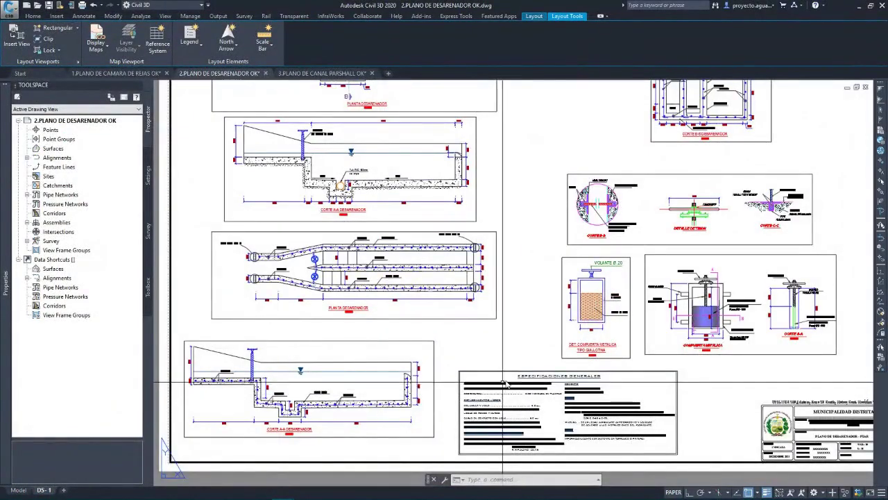
scroll(686, 317, up, 5)
scroll(687, 318, down, 3)
scroll(583, 319, up, 3)
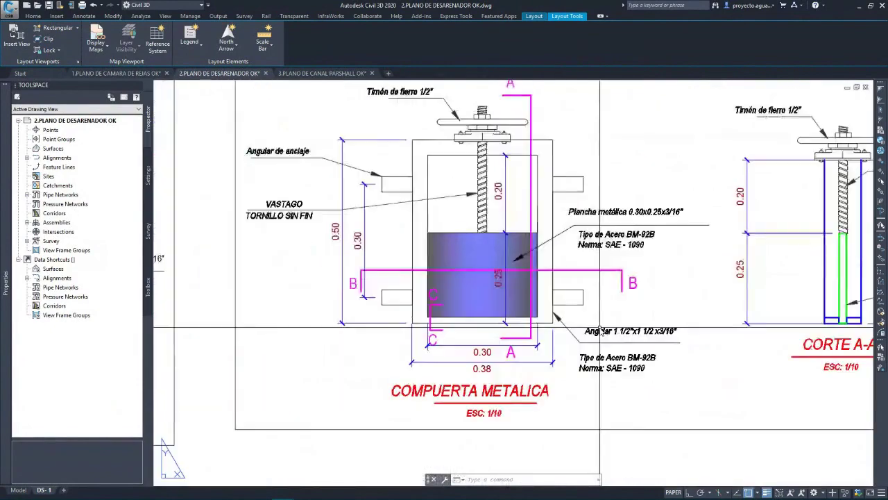
scroll(583, 320, down, 4)
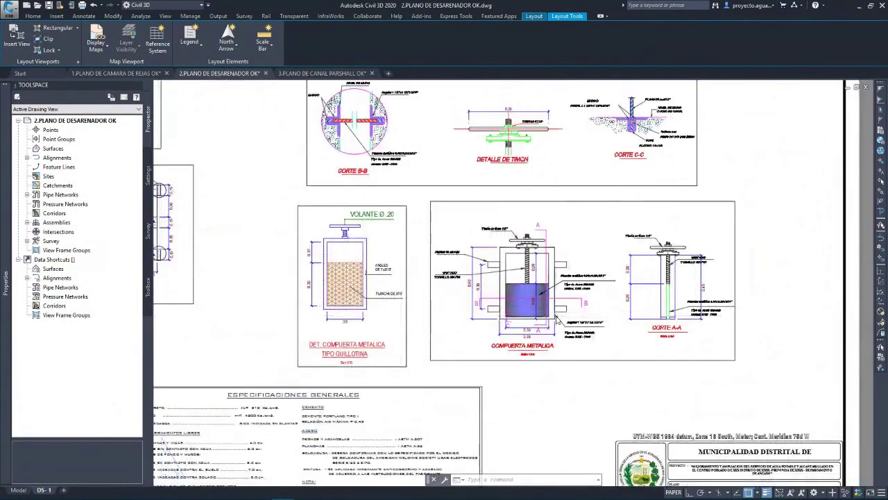
Examine the gates and wall reinforcement in the lower PLANTA DESARENADOR view
scroll(270, 295, up, 4)
scroll(316, 274, up, 3)
scroll(316, 274, down, 3)
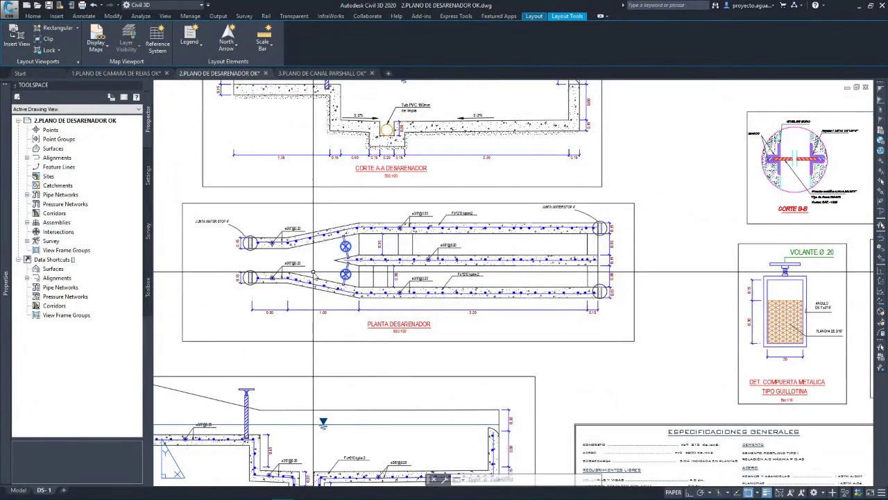
scroll(313, 274, down, 4)
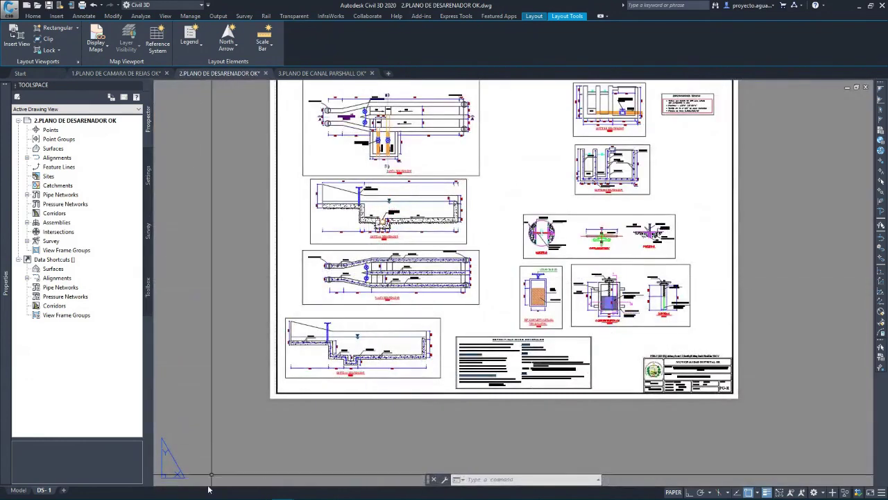
Switch to the CURSO PTAR -CIP presentation in PowerPoint and view slide 22 on wastewater treatment and slide 17 on pretreatment components
mouse_move(215, 497)
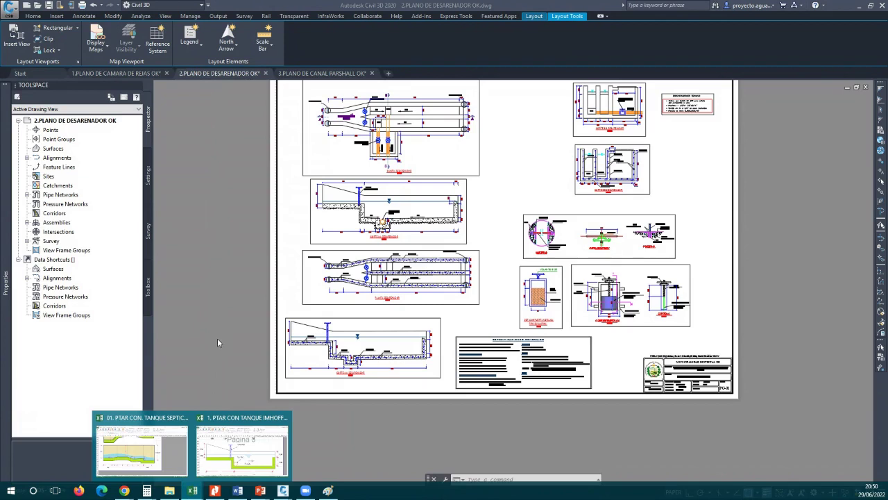
mouse_move(262, 493)
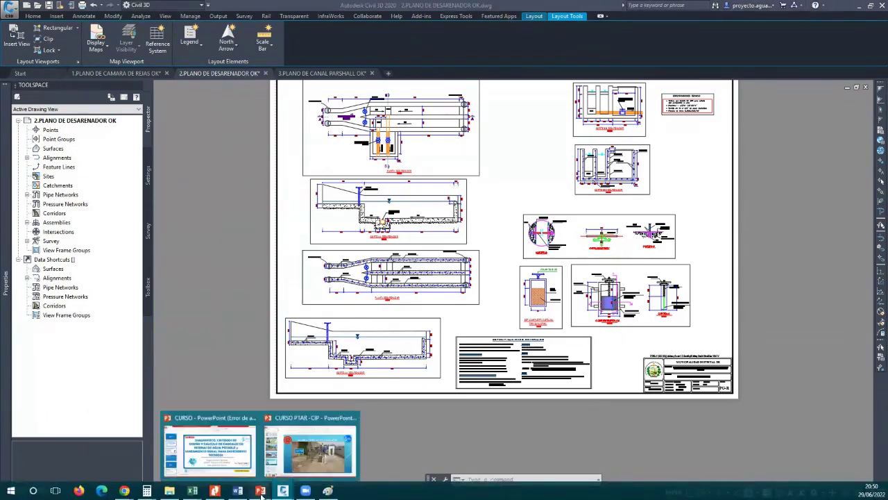
click(310, 447)
scroll(111, 330, down, 2)
click(69, 385)
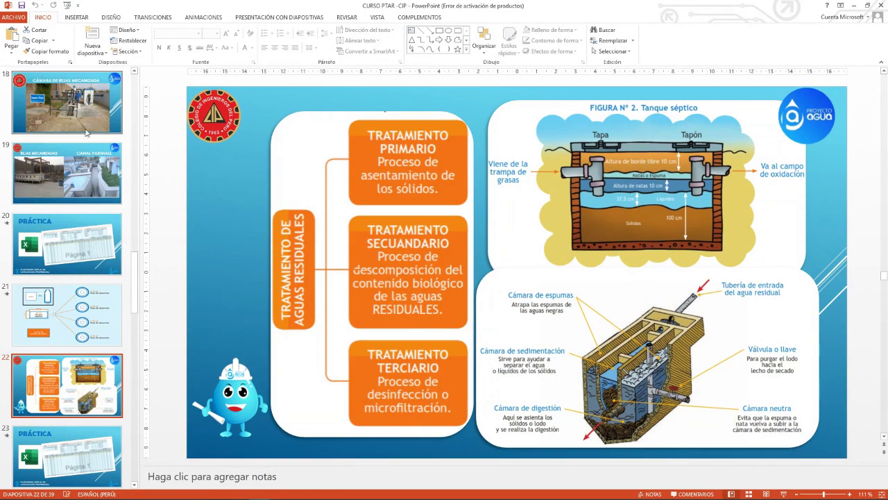
scroll(81, 260, up, 5)
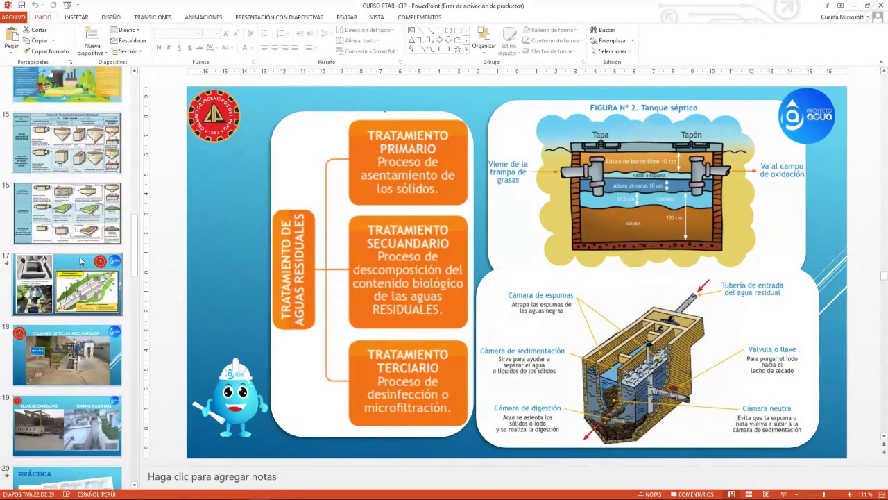
click(75, 272)
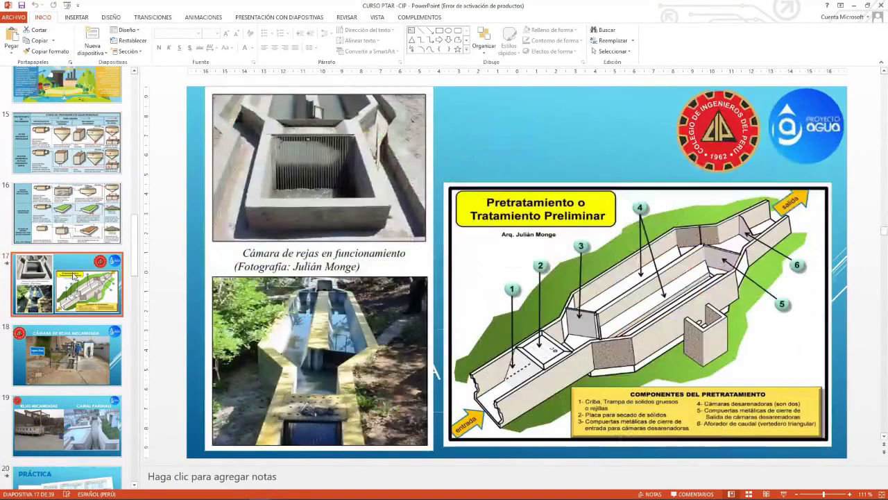